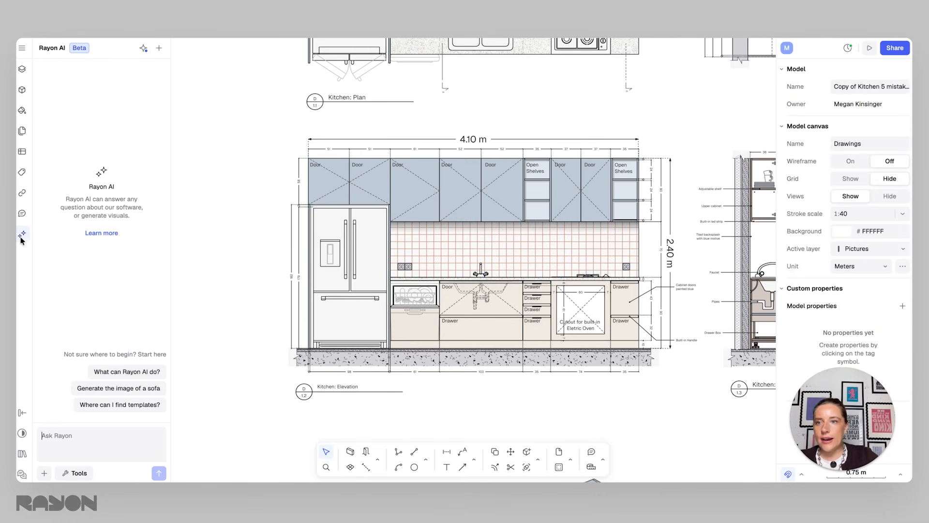
- Generate an axonometry from the attached kitchen elevation image user-file-1.png with Rayon AI and insert the generated image
click(44, 473)
click(75, 473)
click(115, 438)
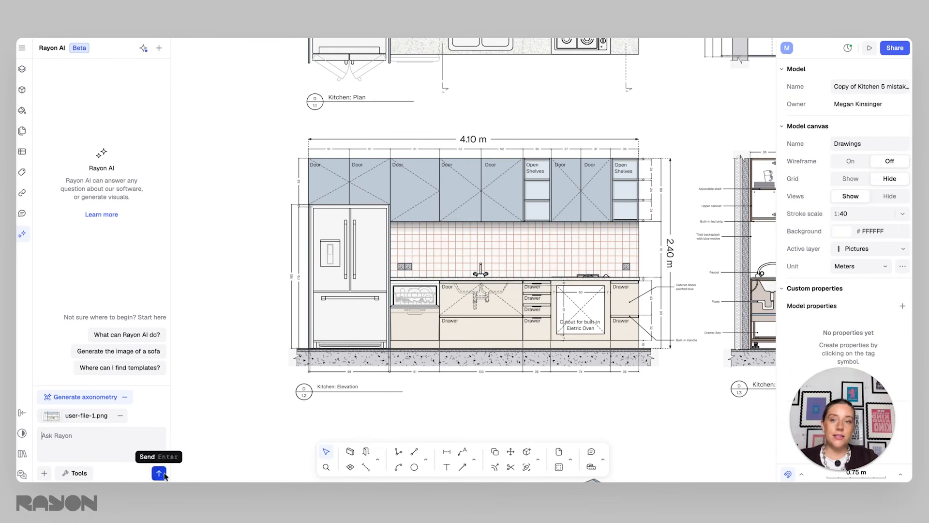
key(Return)
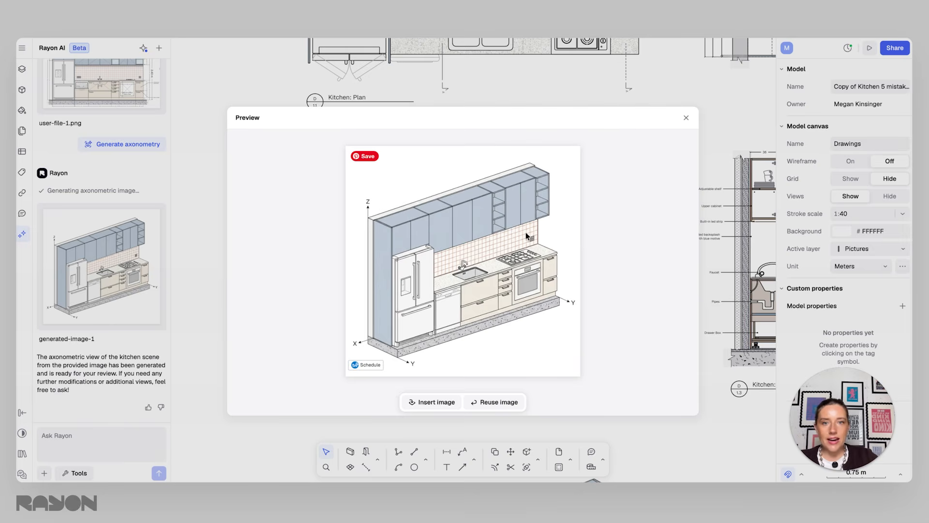
click(454, 406)
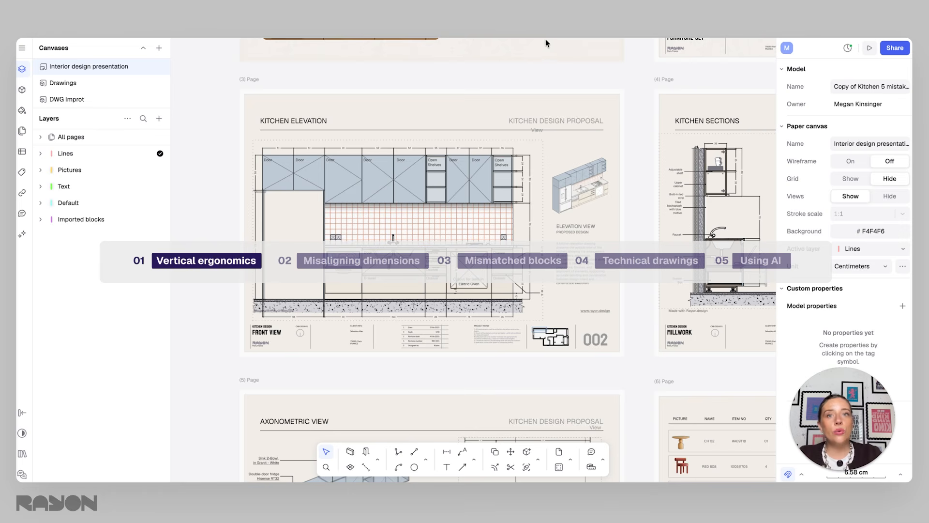
scroll(538, 193, down, 2)
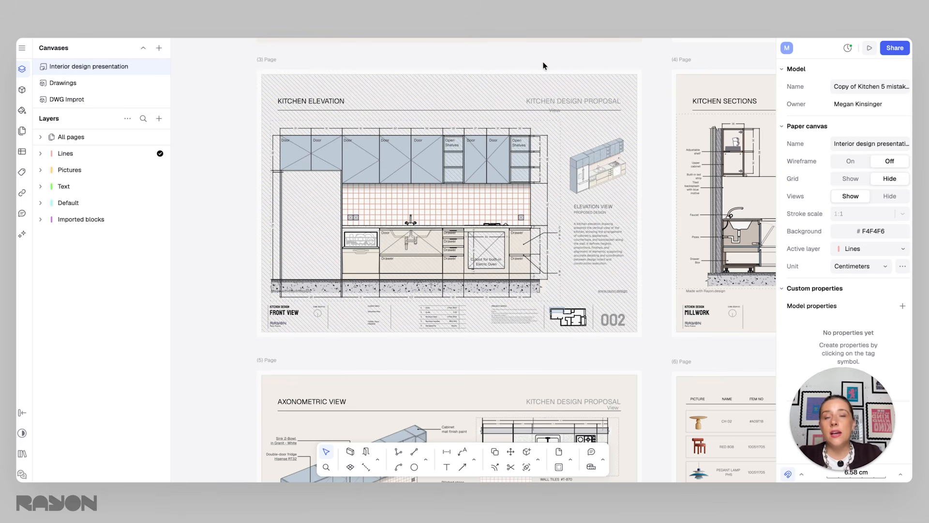
ctrl+scroll(541, 178, down, 1)
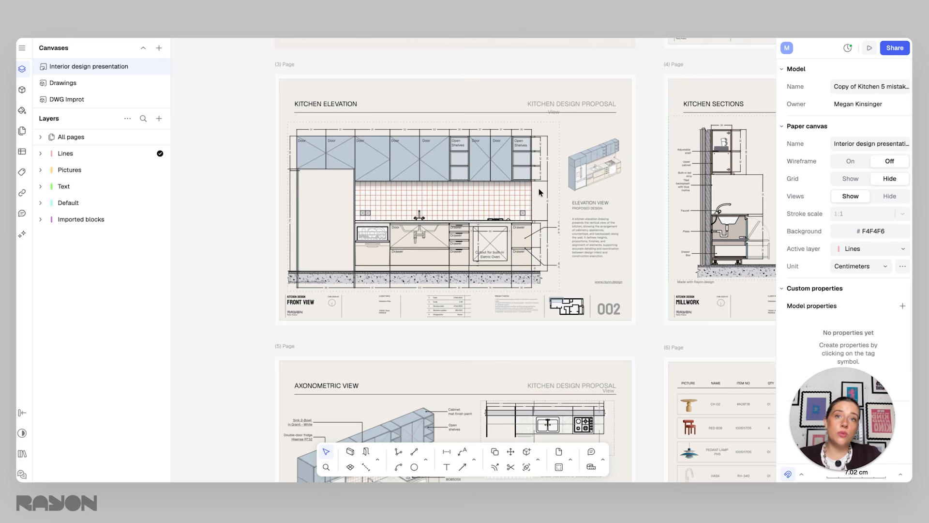
ctrl+scroll(535, 193, up, 3)
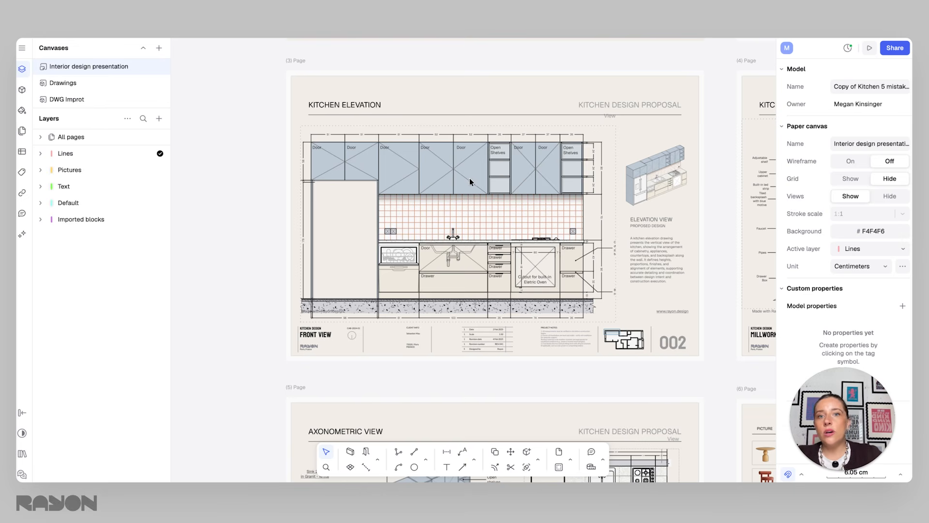
scroll(469, 179, up, 1)
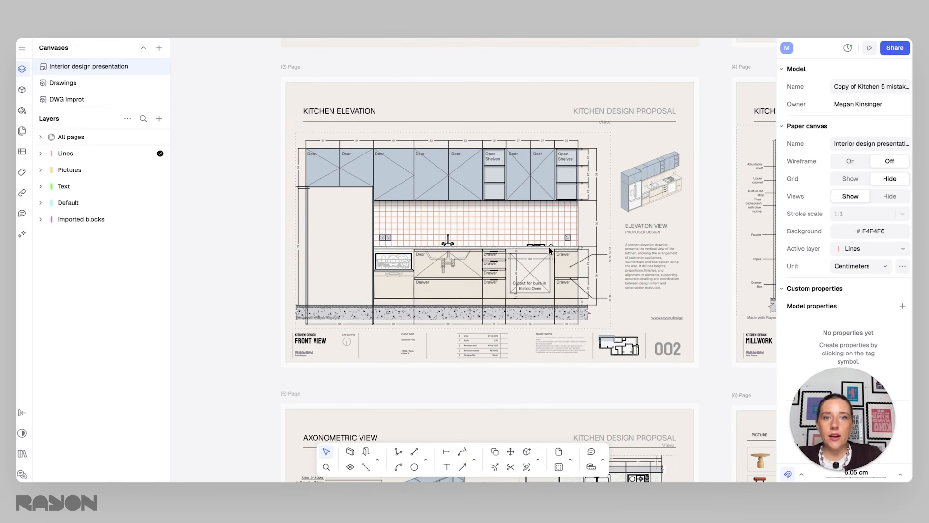
- Open the Drawings canvas and examine the kitchen plan, elevation and Section A-A drawings
click(67, 85)
scroll(310, 193, down, 5)
scroll(361, 213, up, 5)
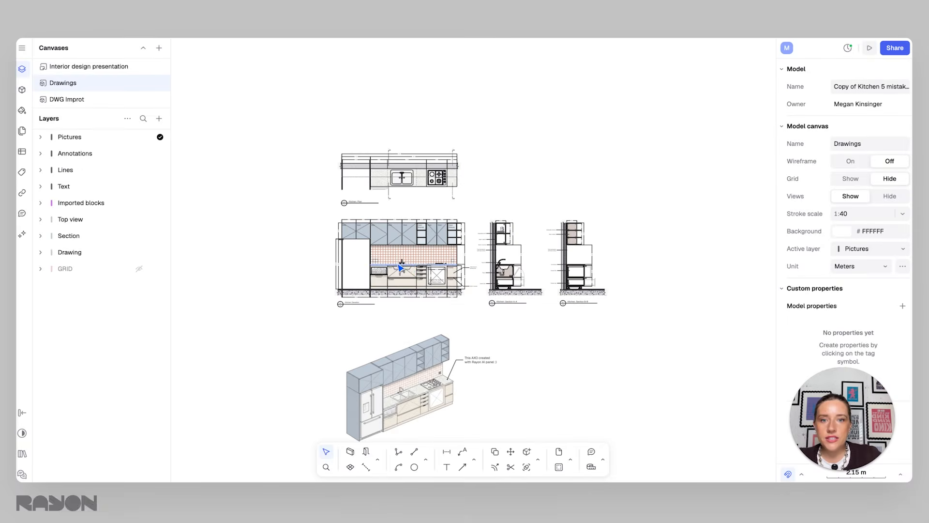
scroll(377, 174, up, 3)
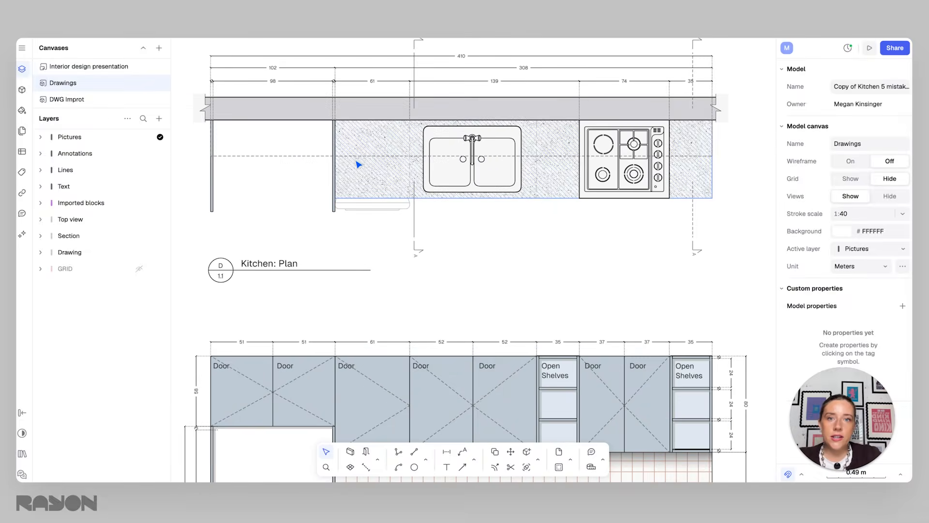
scroll(532, 232, down, 3)
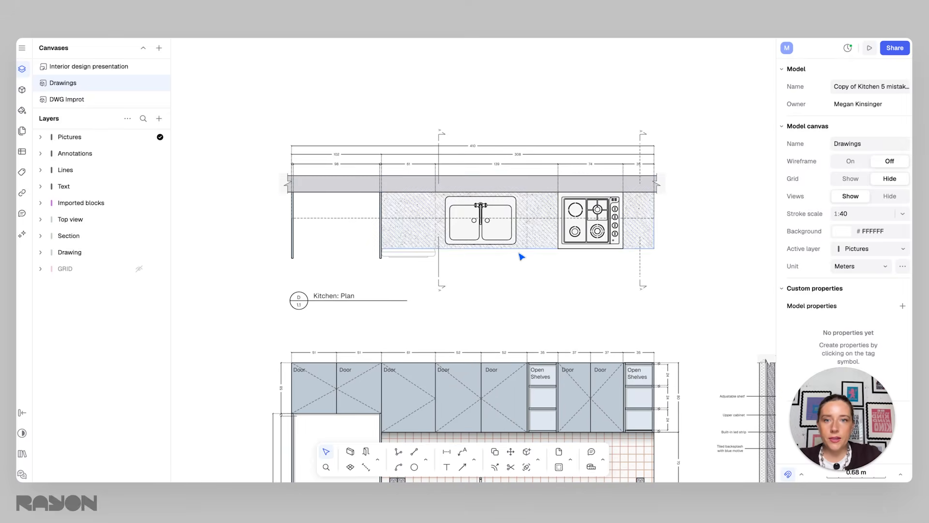
middle_drag(604, 310, 567, 150)
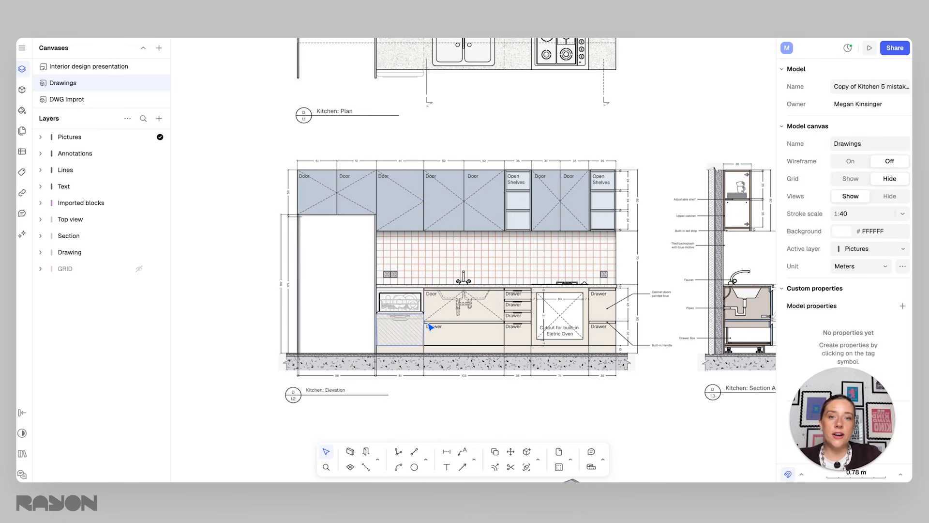
middle_drag(696, 273, 460, 287)
mouse_move(522, 275)
middle_down()
mouse_move(440, 280)
mouse_move(450, 269)
mouse_move(614, 256)
middle_up()
middle_drag(341, 144, 425, 260)
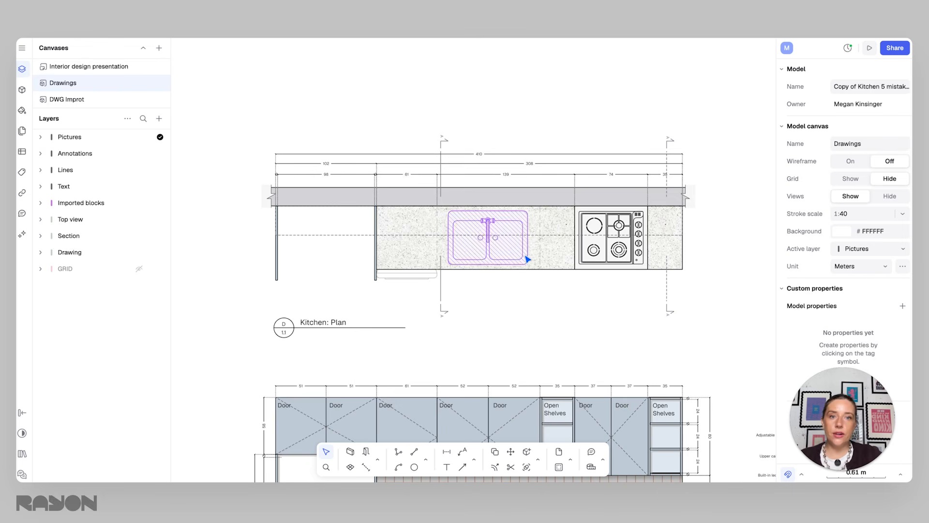
scroll(536, 249, up, 3)
middle_drag(551, 287, 540, 289)
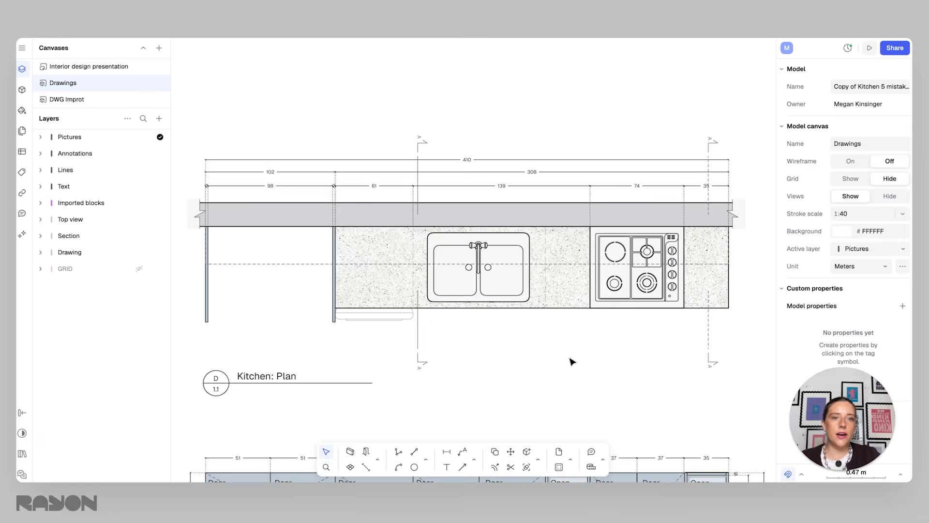
- Compare the kitchen plan's alignment and dimensions with the elevation and section drawn below it
scroll(571, 362, down, 1)
scroll(571, 368, down, 2)
mouse_move(597, 380)
middle_down()
mouse_move(585, 271)
mouse_move(569, 290)
mouse_move(533, 279)
mouse_move(533, 251)
mouse_move(515, 264)
middle_up()
scroll(591, 334, down, 1)
scroll(586, 296, down, 1)
scroll(569, 290, down, 1)
scroll(558, 298, down, 1)
scroll(535, 250, down, 1)
scroll(537, 250, down, 1)
mouse_move(534, 223)
middle_down()
mouse_move(531, 210)
mouse_move(494, 228)
mouse_move(491, 243)
middle_up()
scroll(523, 221, down, 1)
scroll(520, 222, up, 2)
middle_drag(488, 283, 481, 253)
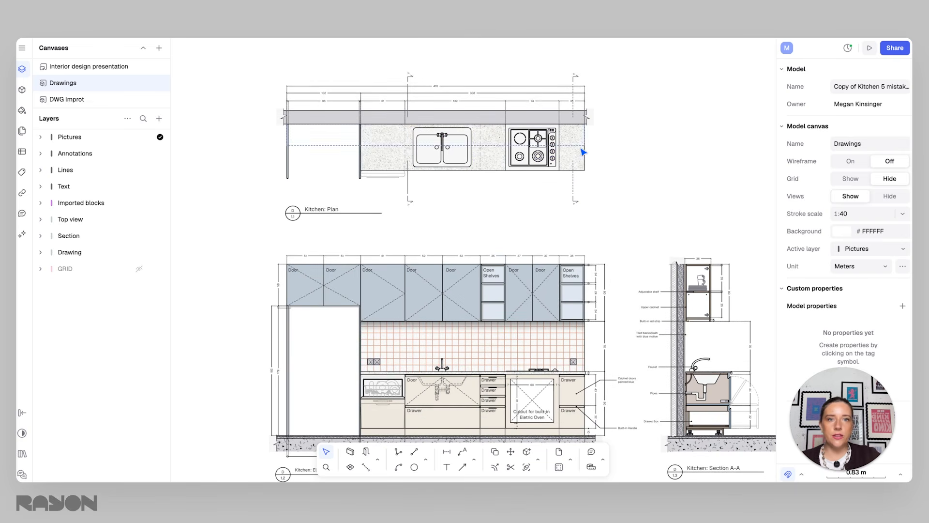
- Select the overall width dimension above the kitchen plan to inspect it
middle_drag(536, 346, 339, 265)
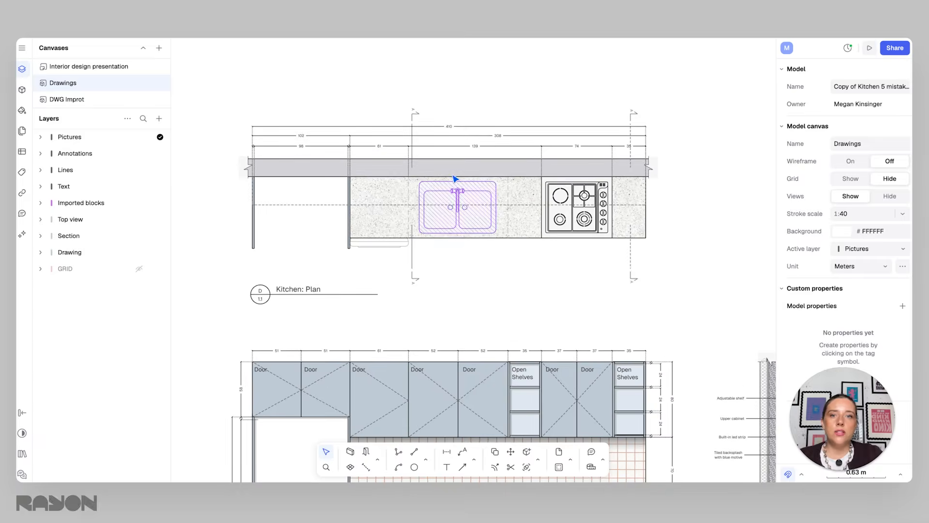
scroll(444, 167, up, 4)
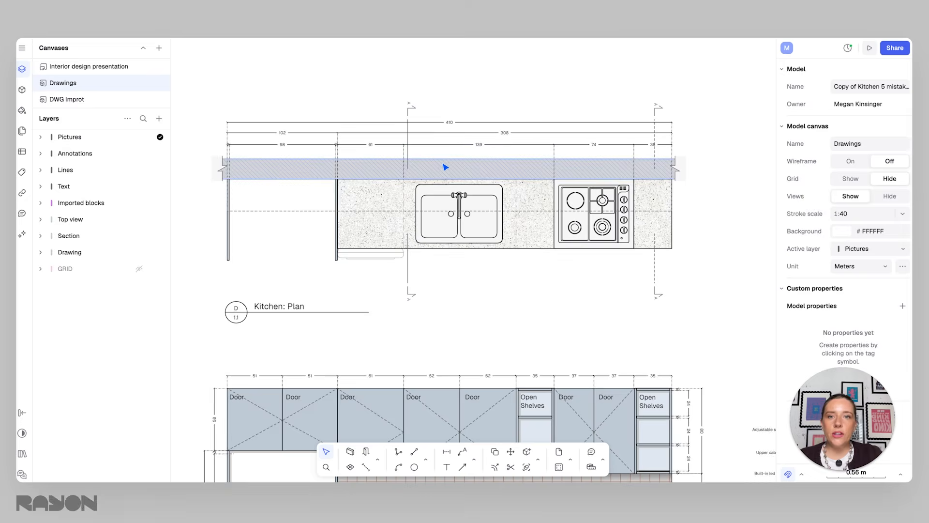
middle_drag(444, 175, 445, 206)
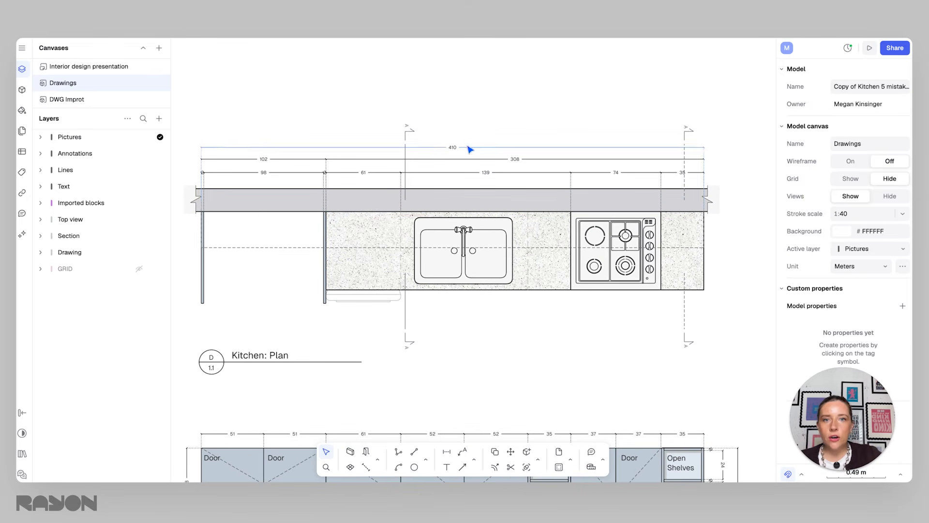
click(341, 145)
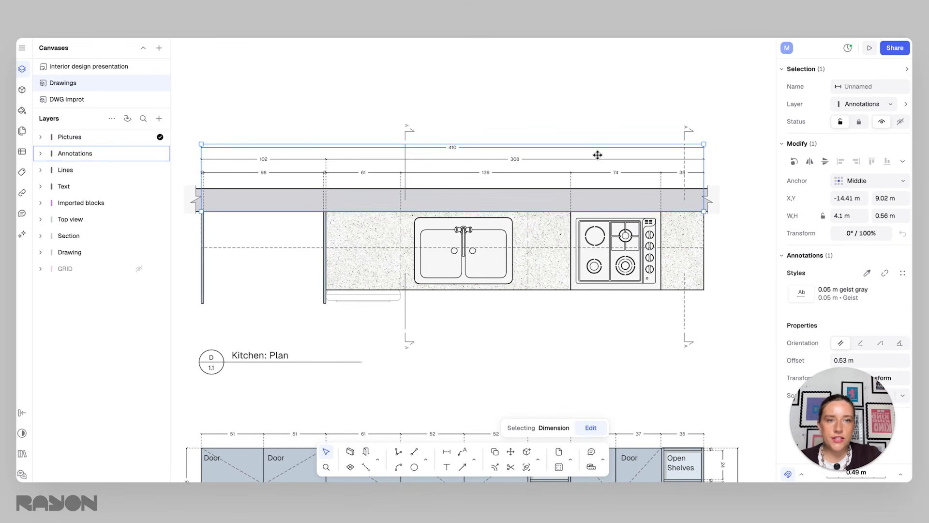
- Add an overall width dimension across the kitchen elevation's upper cabinets, placed above the row of individual cabinet dimensions
scroll(618, 343, down, 2)
middle_drag(618, 343, 606, 252)
scroll(606, 251, down, 5)
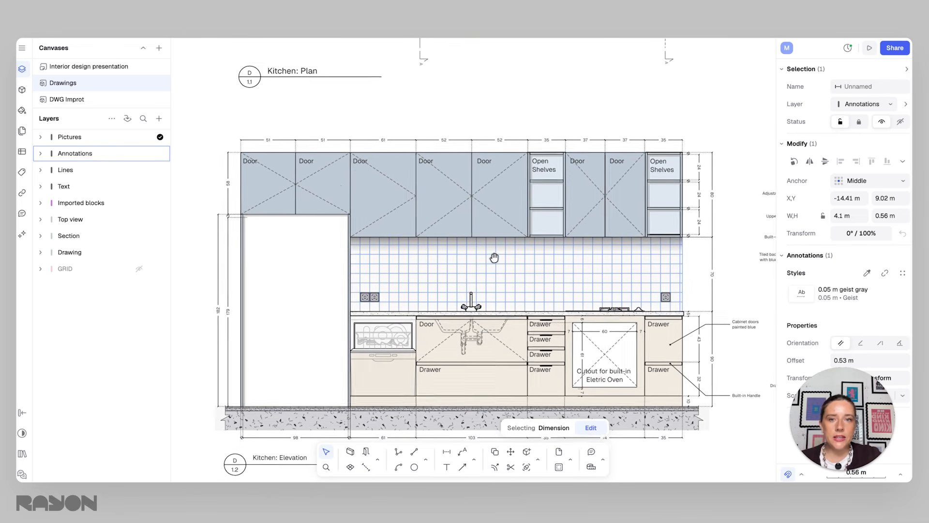
click(446, 452)
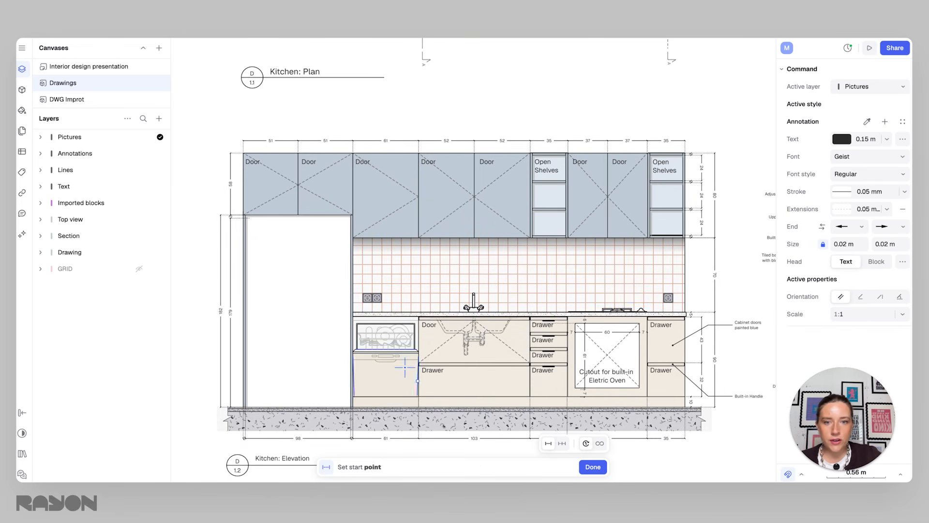
click(244, 154)
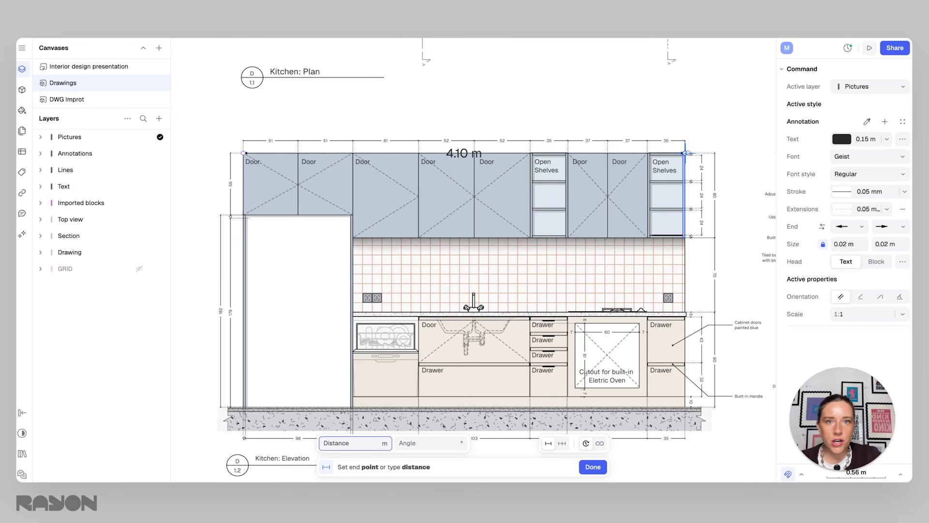
ctrl+scroll(685, 154, up, 5)
click(684, 152)
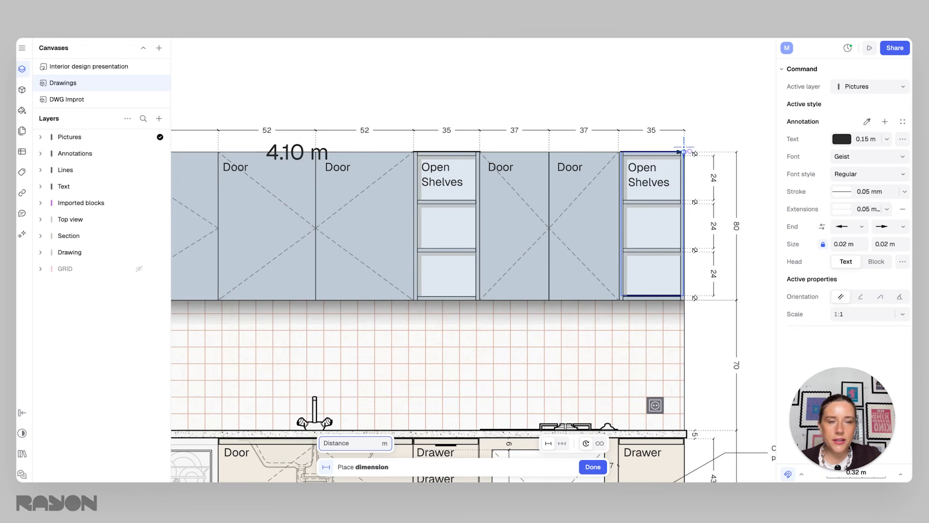
click(682, 107)
ctrl+scroll(680, 134, down, 5)
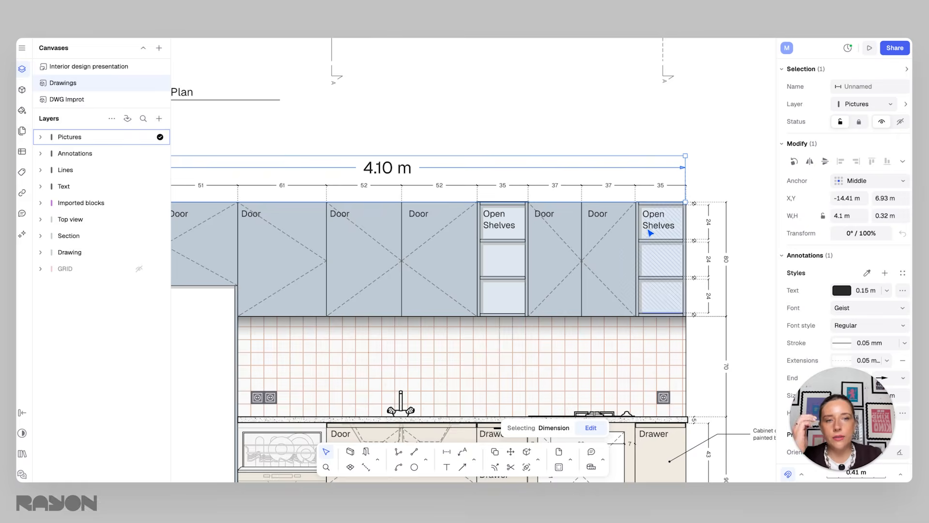
- Add an overall height dimension to the kitchen elevation from the upper cabinets' top right corner to the floor, outside the existing vertical dimensions
middle_drag(520, 232, 538, 350)
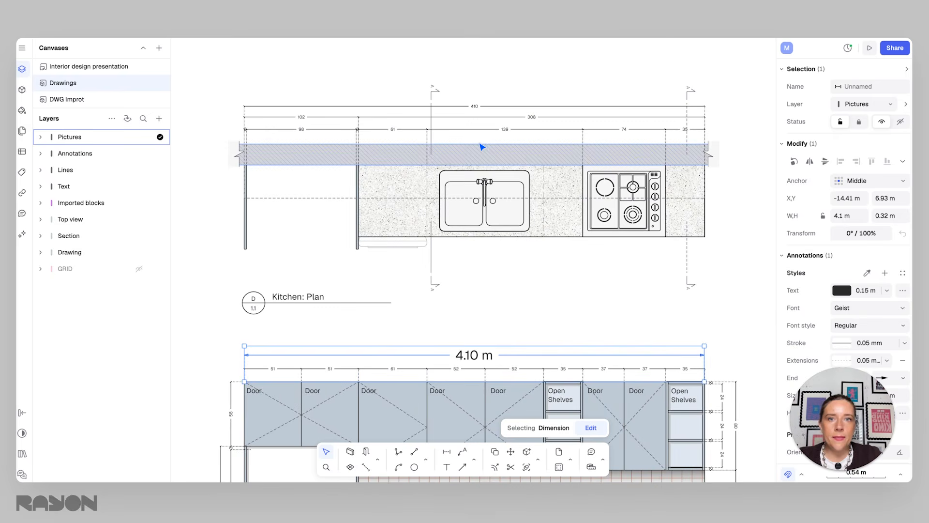
scroll(593, 331, down, 1)
middle_drag(594, 332, 569, 143)
middle_drag(640, 282, 612, 257)
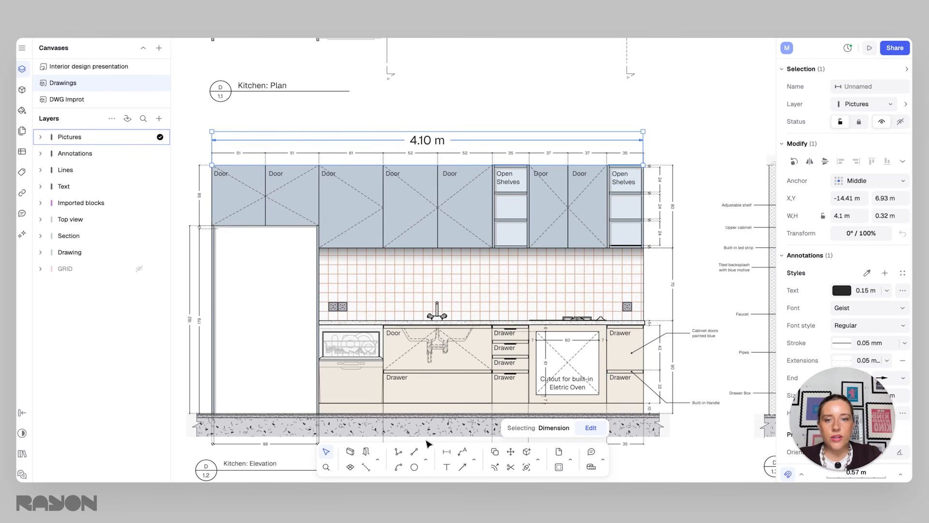
click(446, 451)
scroll(642, 166, up, 5)
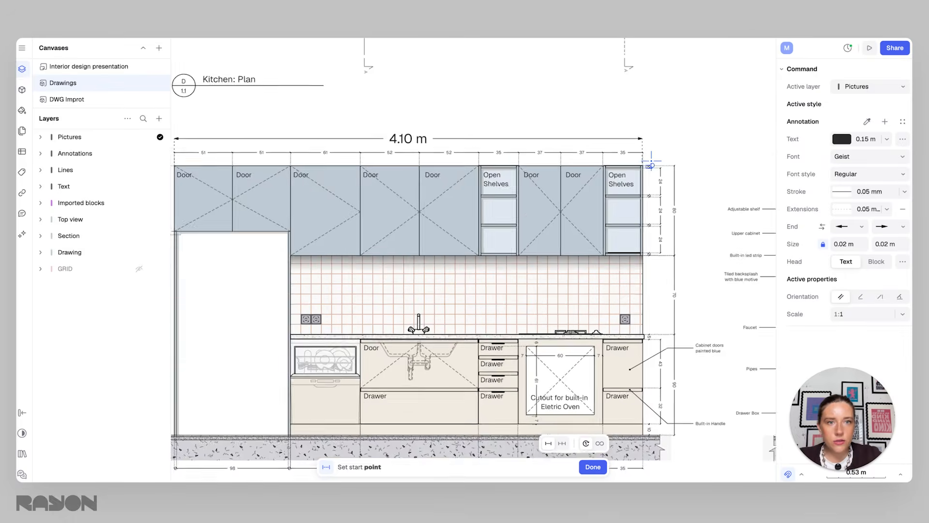
click(641, 167)
scroll(596, 281, down, 5)
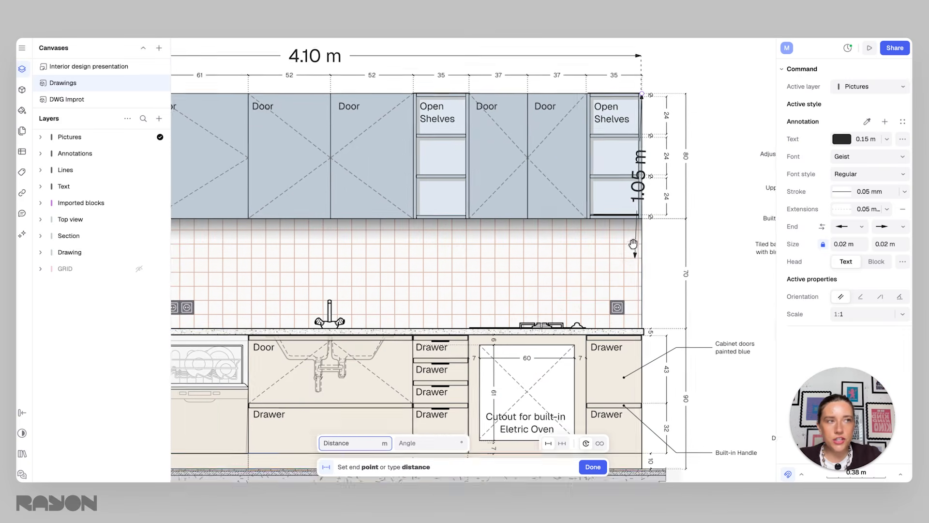
click(596, 319)
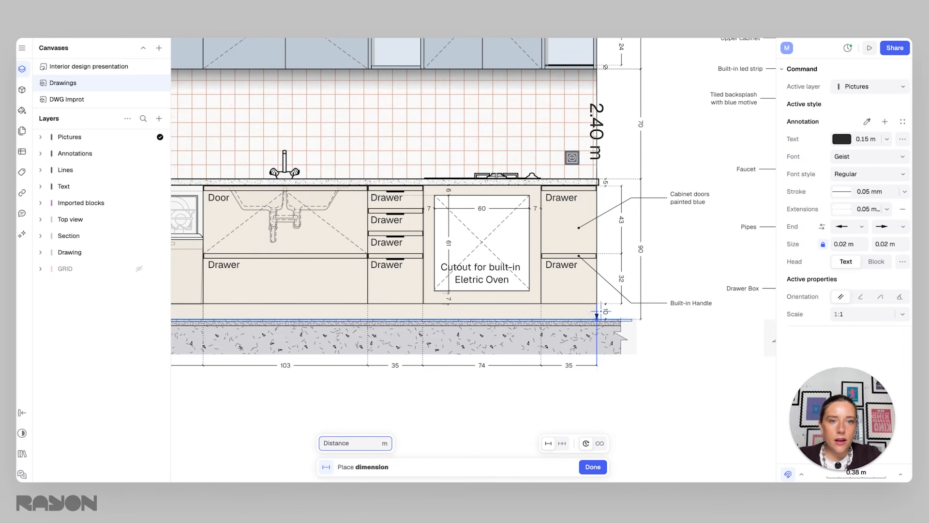
click(659, 317)
scroll(659, 317, down, 5)
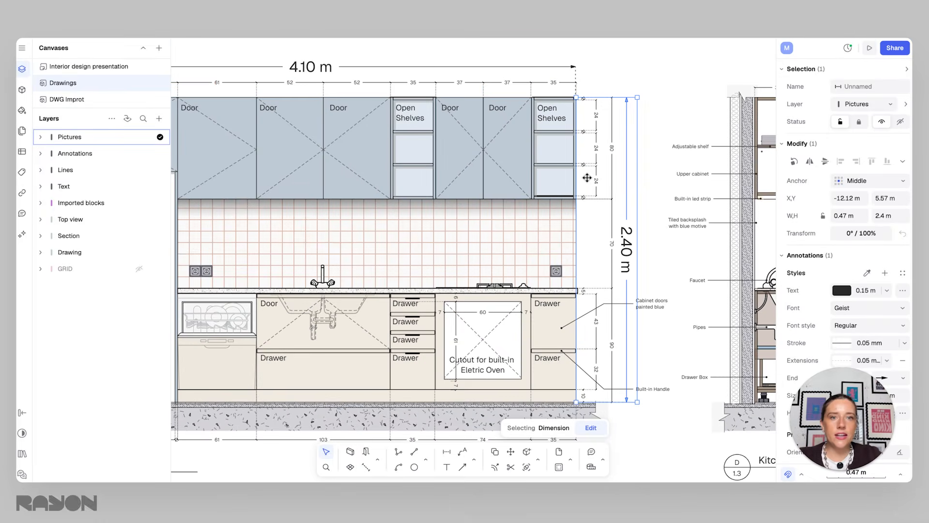
- Compare the elevation's vertical dimensions with the cabinet, backsplash and counter heights in Kitchen Section A-A
scroll(608, 174, up, 3)
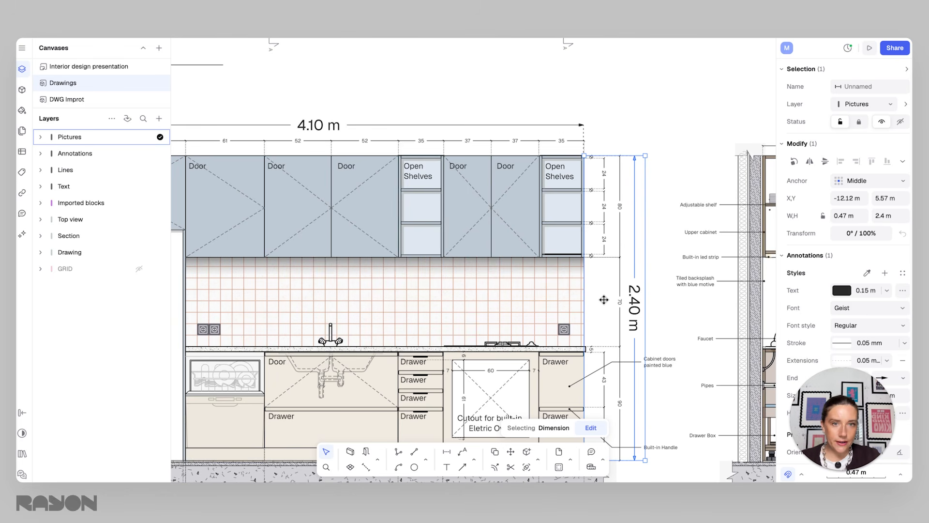
scroll(668, 291, down, 5)
scroll(550, 272, up, 2)
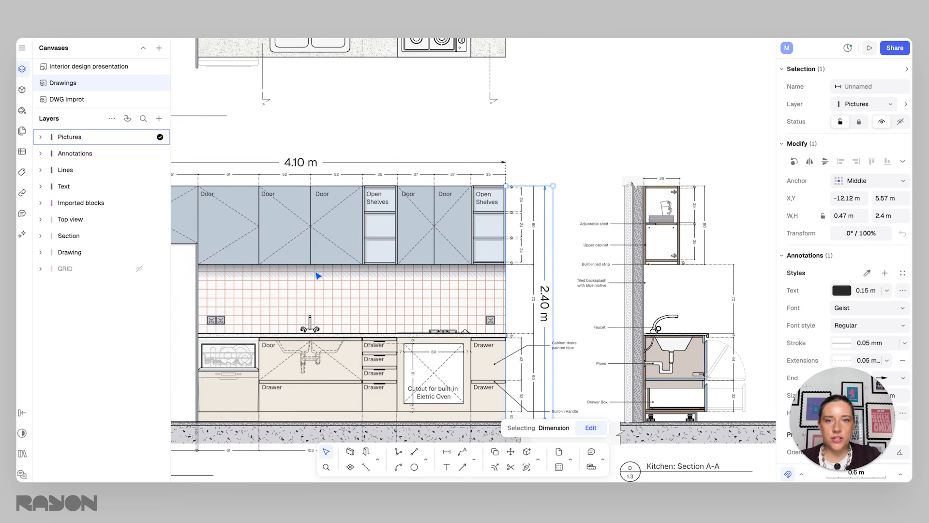
middle_drag(367, 231, 395, 211)
scroll(445, 187, up, 5)
scroll(538, 317, down, 5)
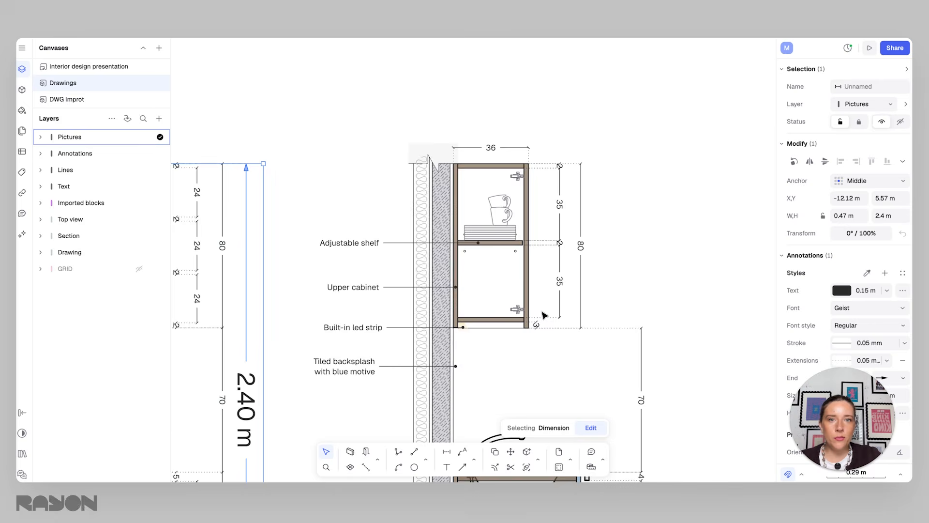
scroll(543, 276, down, 5)
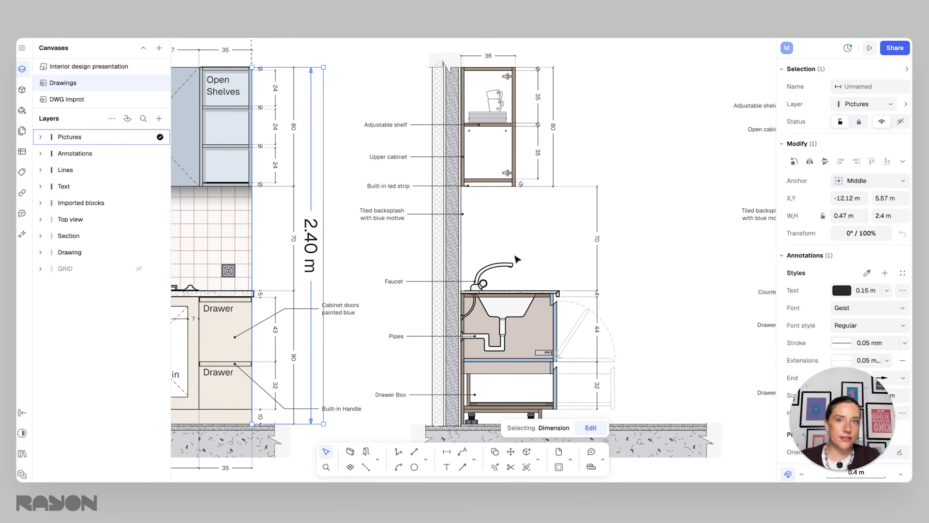
scroll(429, 201, down, 5)
scroll(475, 207, left, 3)
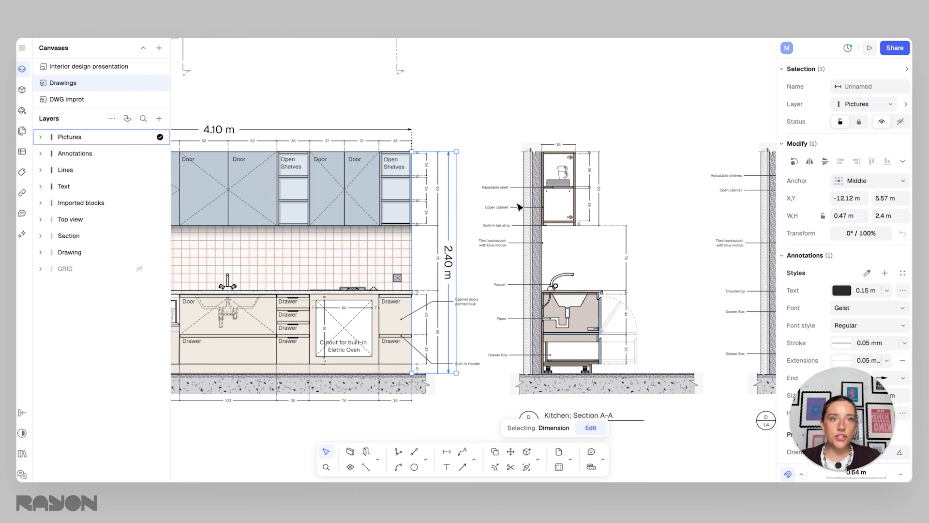
middle_drag(443, 137, 591, 162)
middle_drag(443, 187, 500, 178)
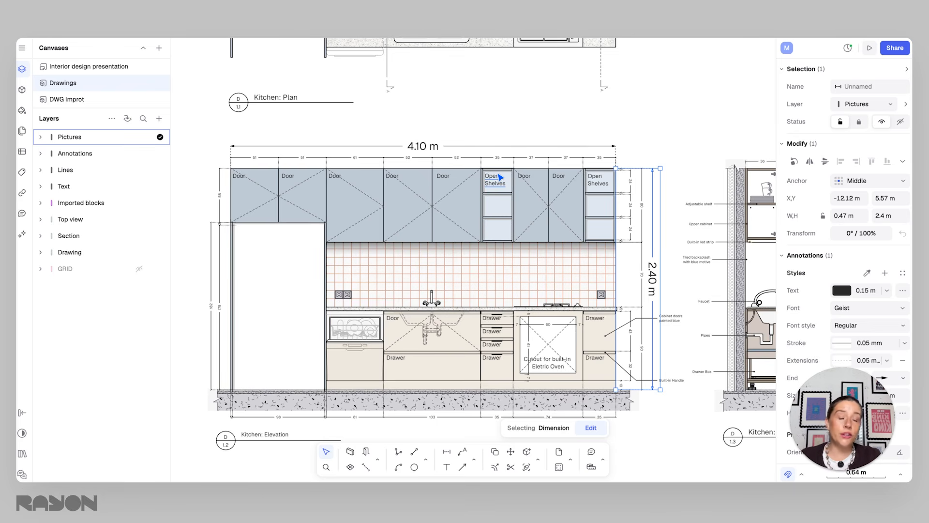
- Examine the kitchen plan, elevation and sections side by side, checking how the overall dimensions relate across the views
middle_drag(493, 172, 511, 168)
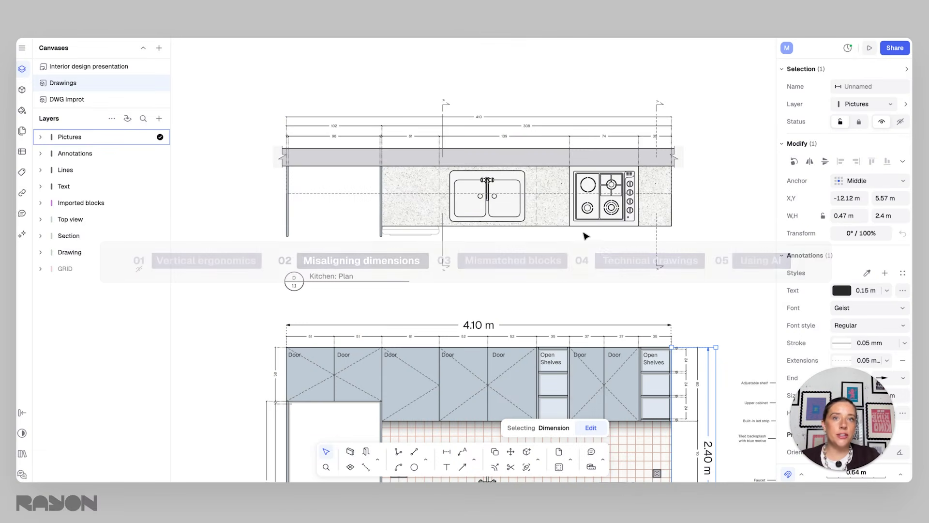
scroll(624, 269, down, 3)
middle_drag(615, 299, 442, 237)
scroll(496, 236, down, 3)
scroll(444, 243, down, 1)
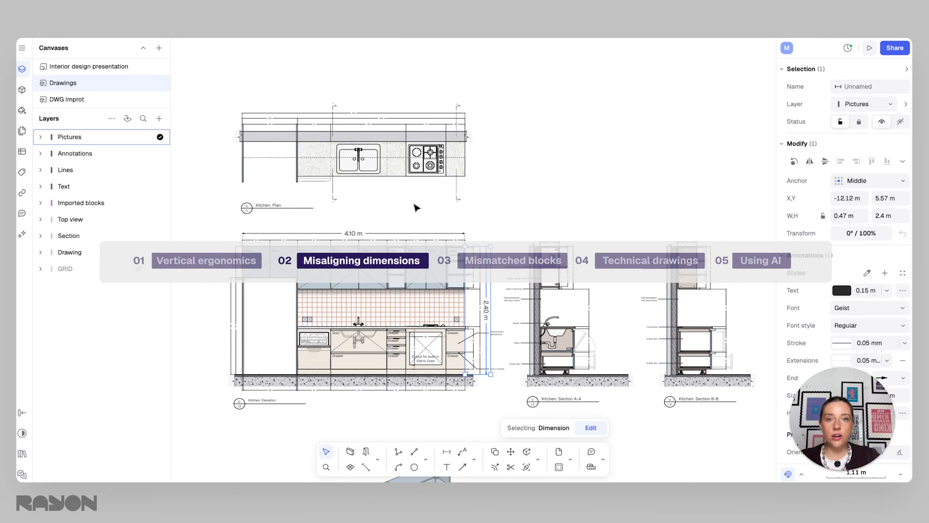
scroll(437, 219, left, 2)
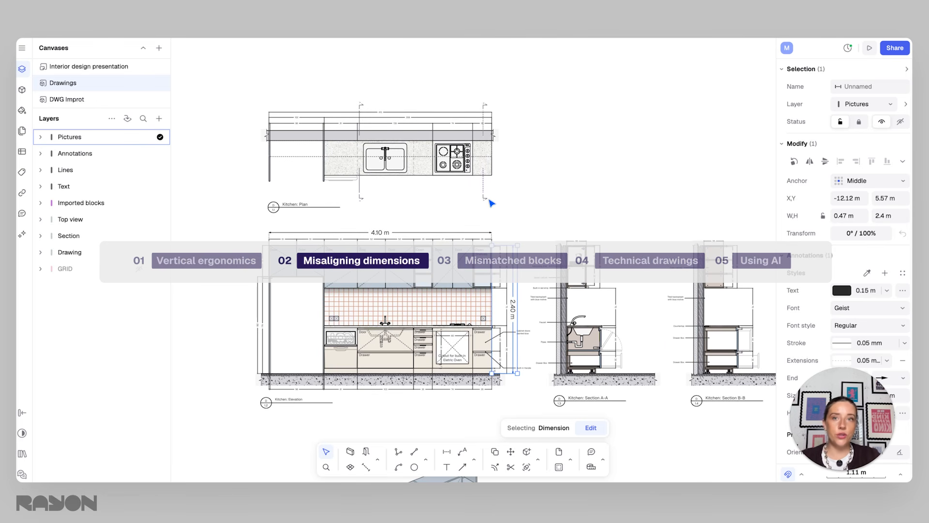
scroll(440, 220, up, 1)
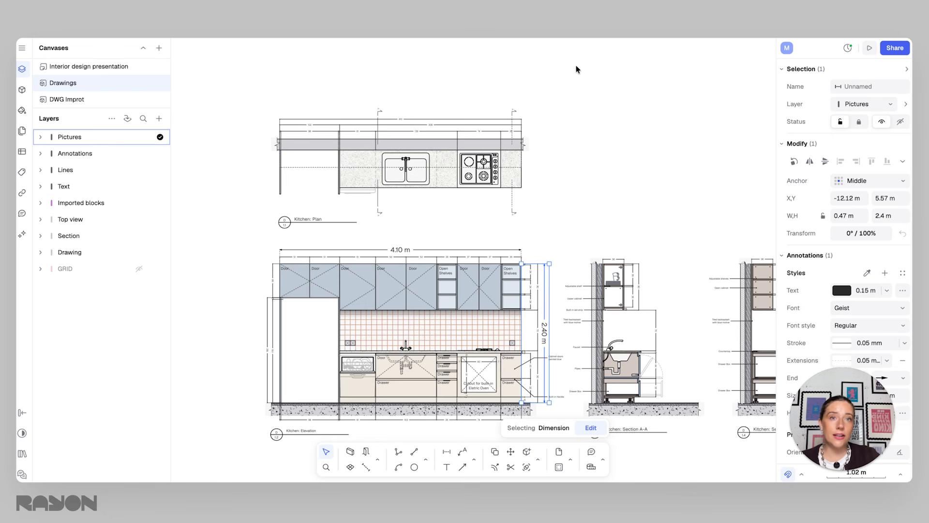
scroll(559, 144, right, 1)
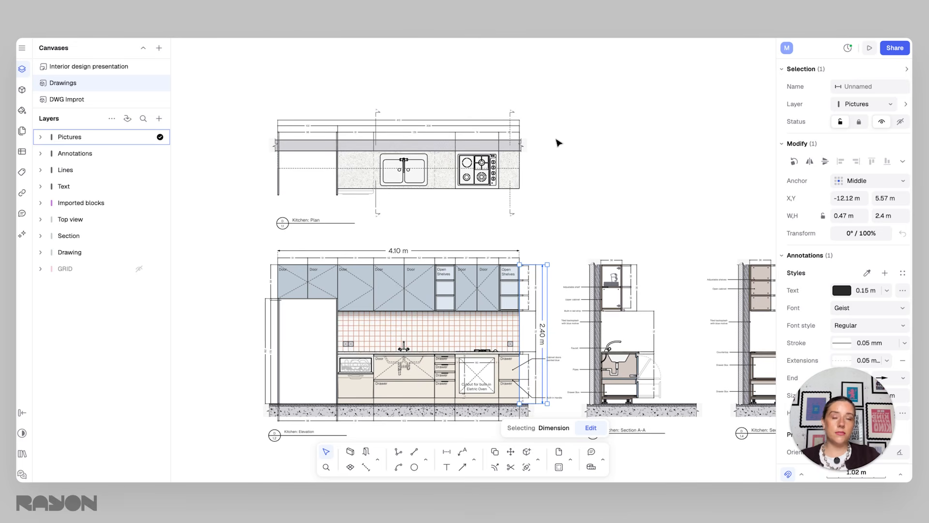
middle_drag(544, 174, 545, 163)
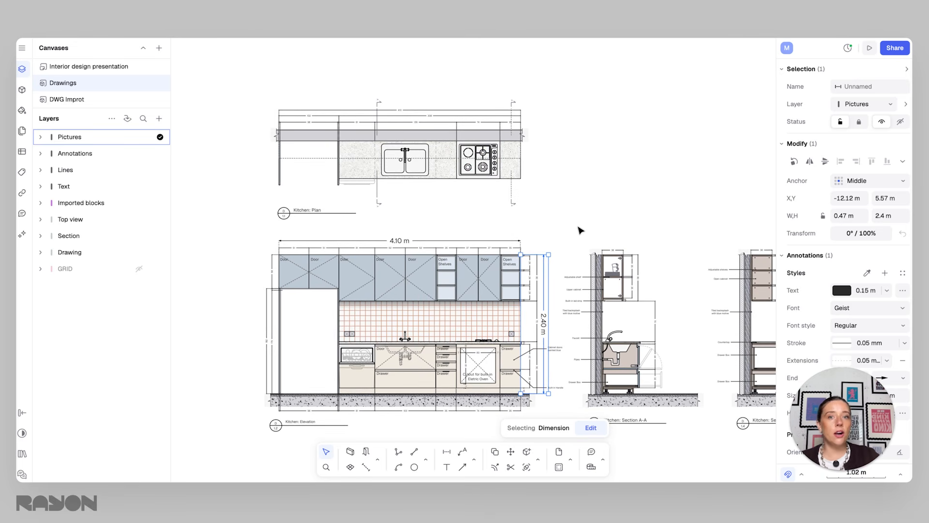
middle_drag(522, 238, 512, 246)
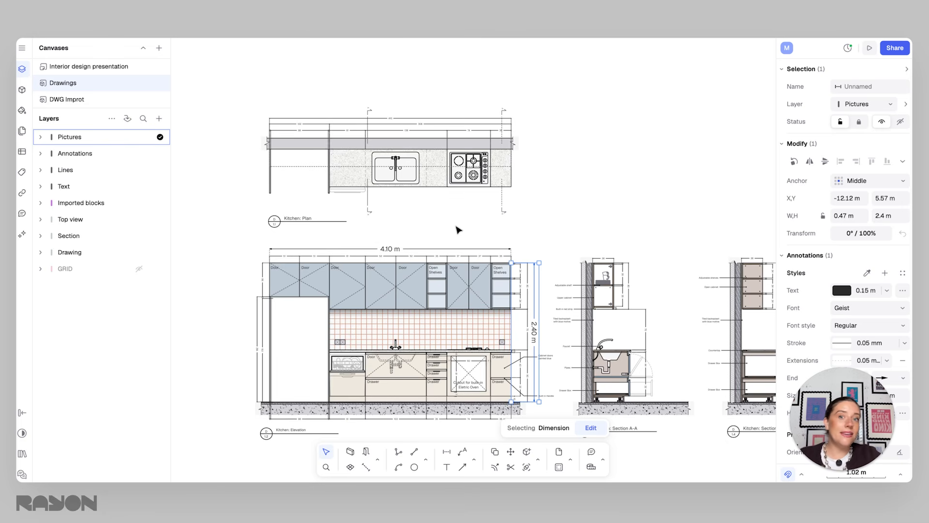
- Create a new layer named GUIDELINES and select it
click(159, 118)
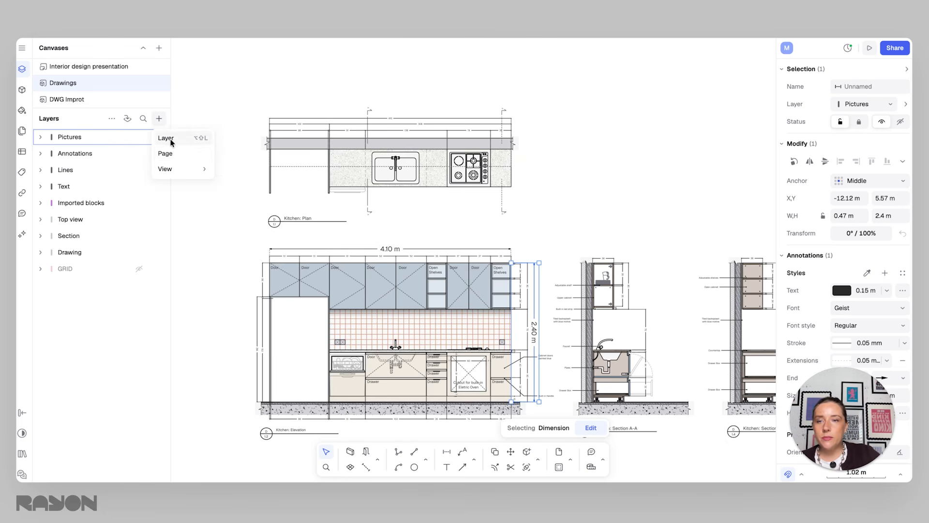
click(170, 138)
text(GUIDELINES)
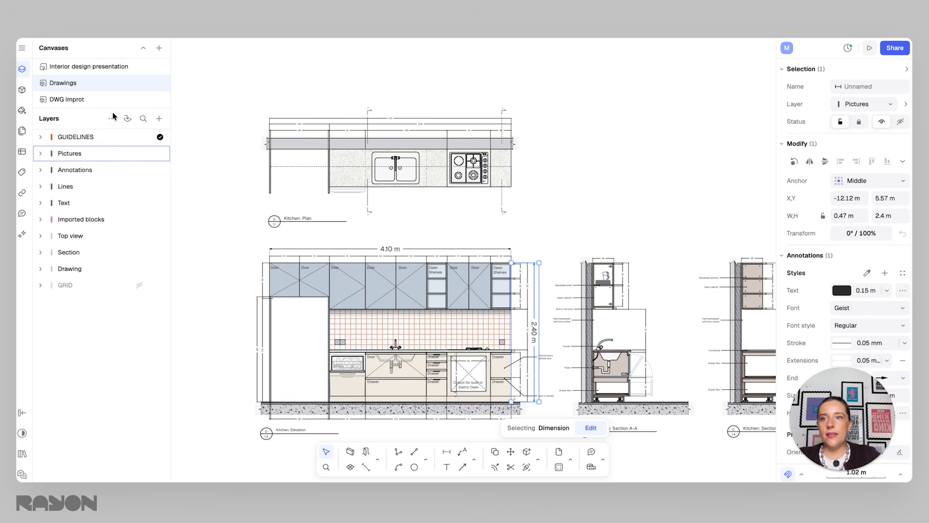
click(94, 140)
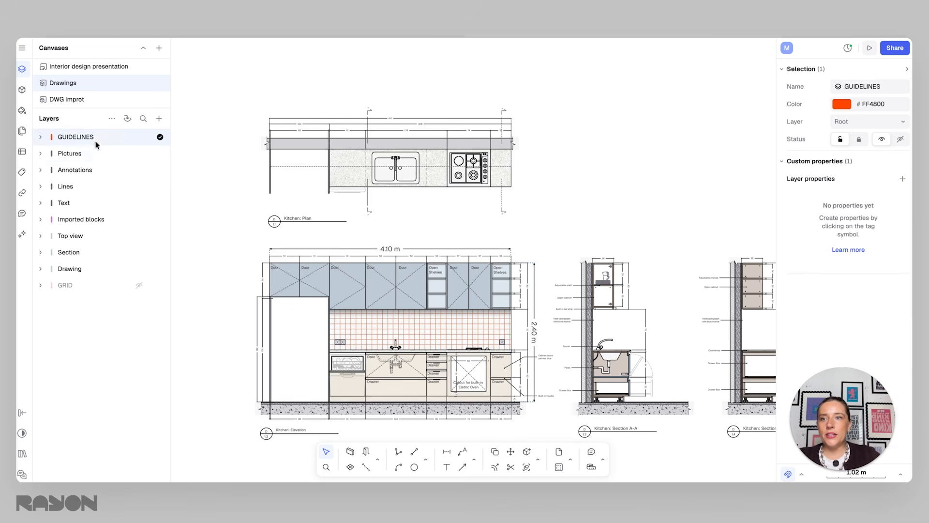
- Using the Guideline tool in loop mode with vertical orientation, place a guideline at the outer edge of the plan's leftmost side panel
click(426, 462)
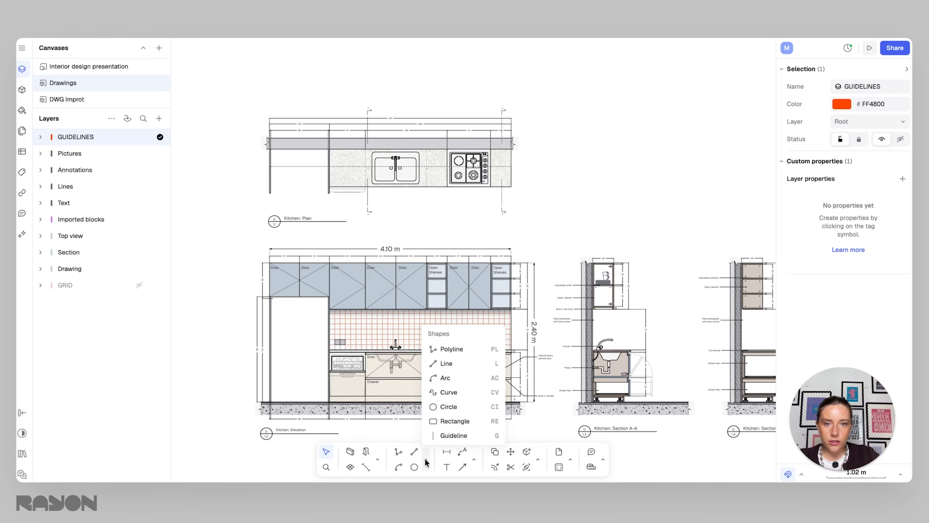
click(451, 436)
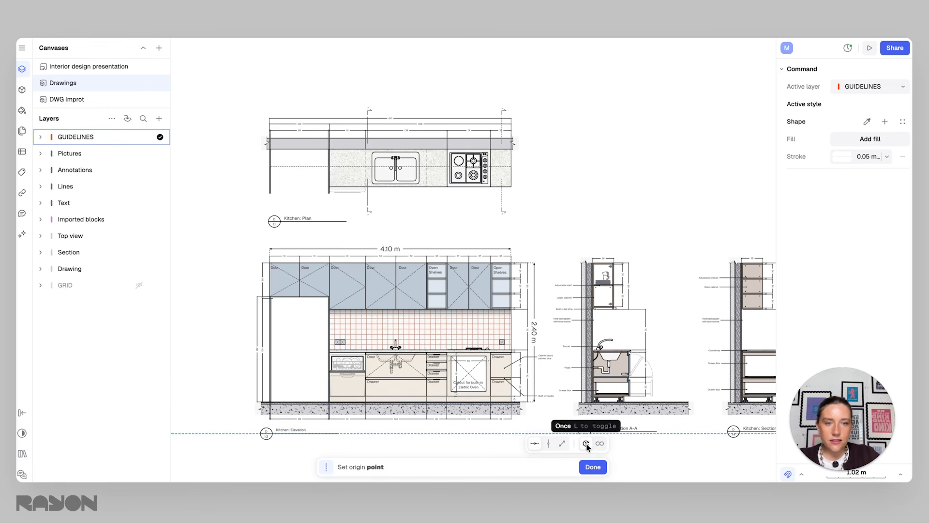
click(599, 443)
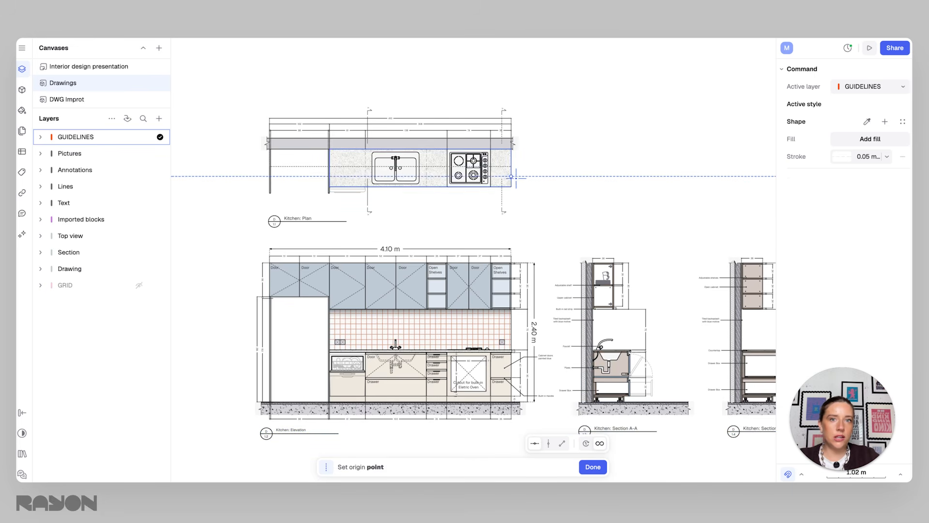
middle_drag(527, 263, 617, 258)
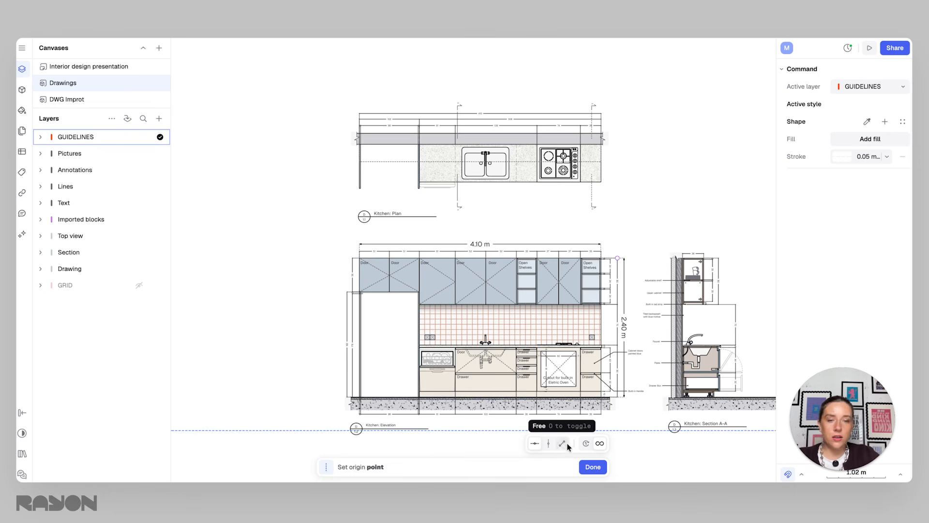
click(536, 443)
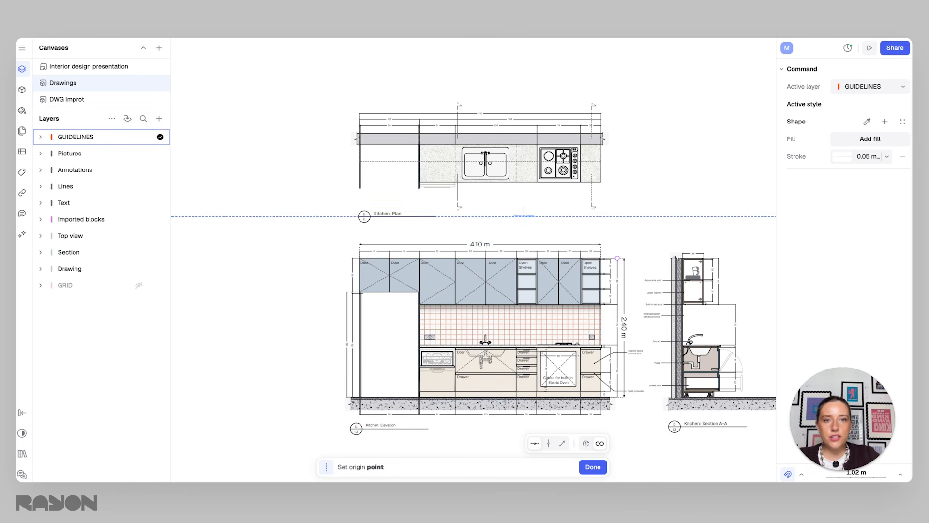
click(549, 444)
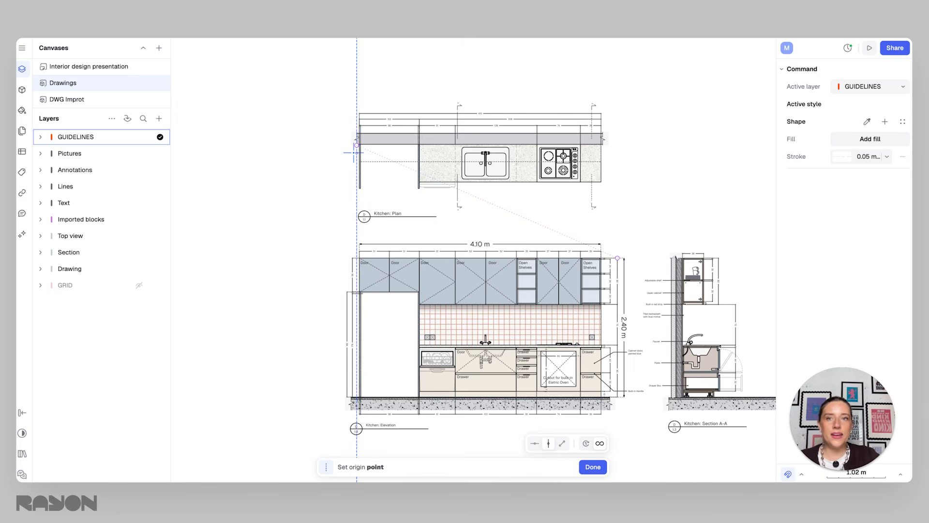
scroll(358, 142, up, 5)
middle_drag(402, 162, 363, 193)
scroll(290, 263, up, 1)
scroll(348, 182, up, 5)
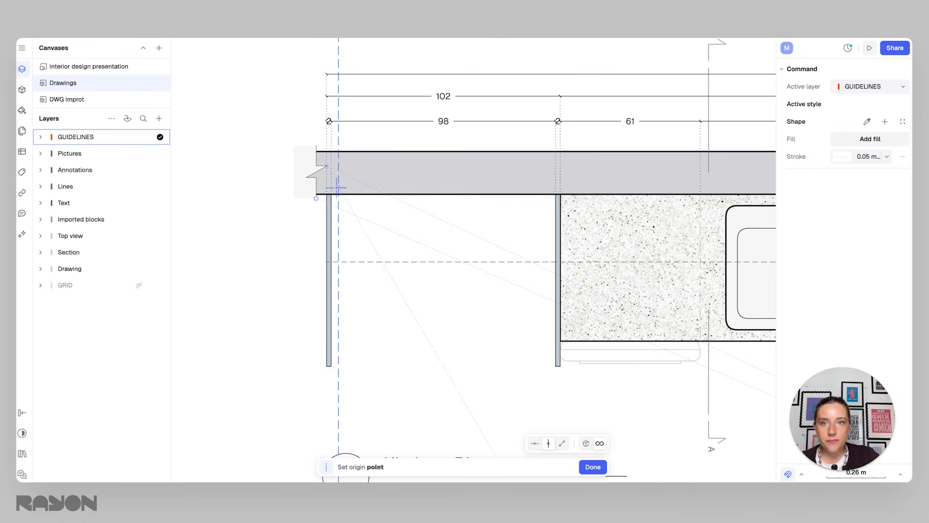
click(326, 194)
- Add vertical guidelines at the left end of the plan's countertop, beside the second side panel, and at its right end
scroll(547, 204, down, 3)
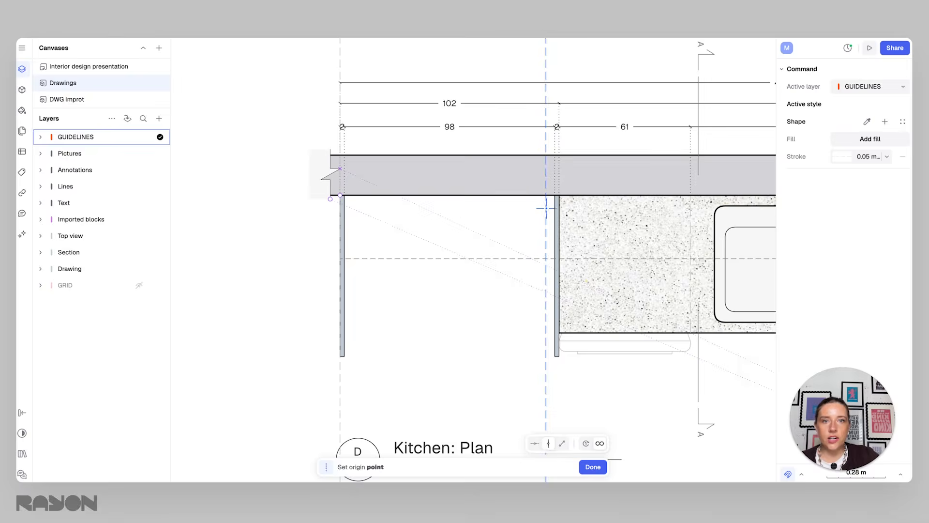
middle_drag(549, 216, 483, 193)
scroll(487, 178, up, 3)
click(489, 170)
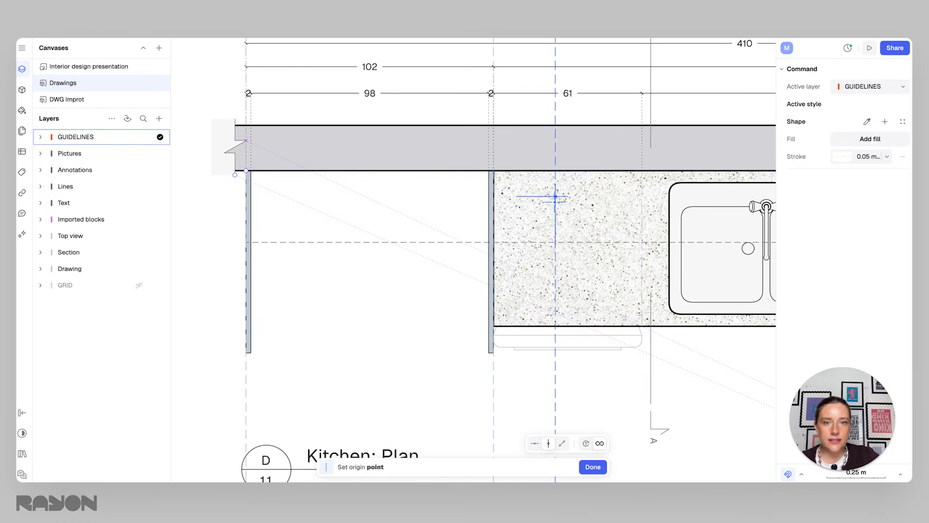
scroll(555, 198, down, 3)
middle_drag(554, 213, 349, 231)
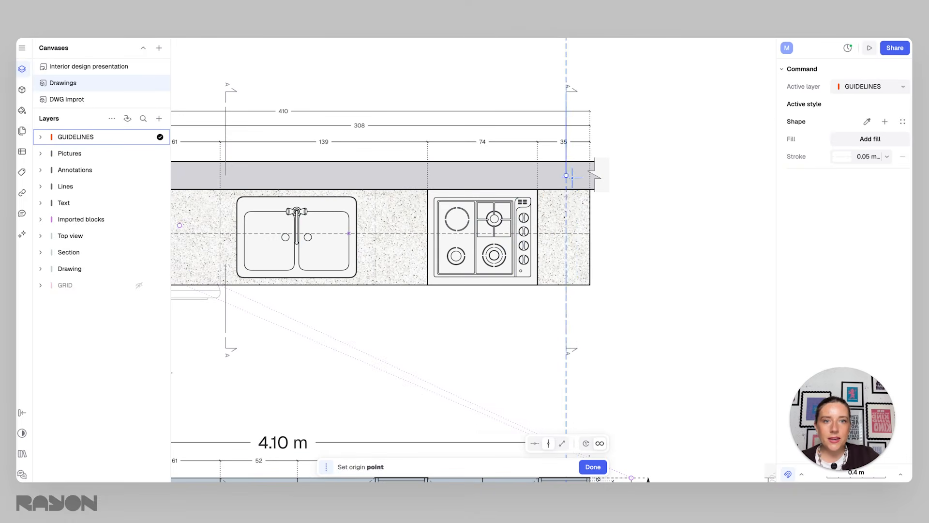
click(590, 225)
- Add vertical guidelines along the left and right edges of the sink in the plan and finish the Guideline command
scroll(561, 285, down, 5)
middle_drag(553, 300, 591, 211)
scroll(598, 218, down, 2)
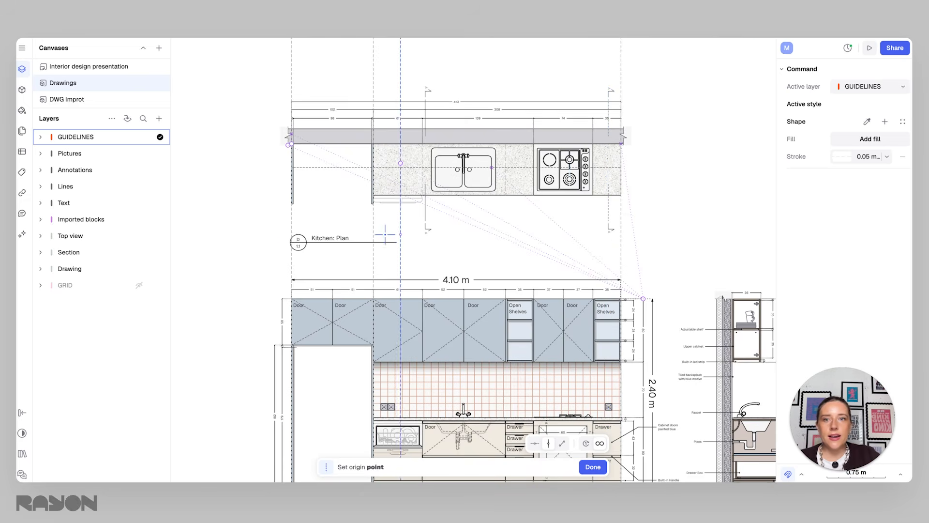
middle_drag(374, 242, 386, 155)
middle_drag(332, 164, 376, 256)
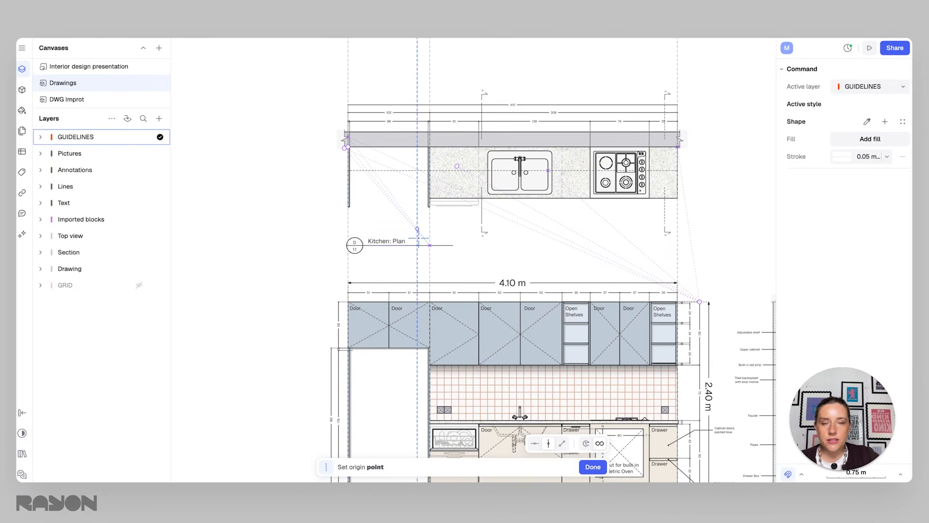
middle_drag(409, 339, 332, 222)
middle_drag(402, 212, 380, 338)
scroll(390, 171, up, 10)
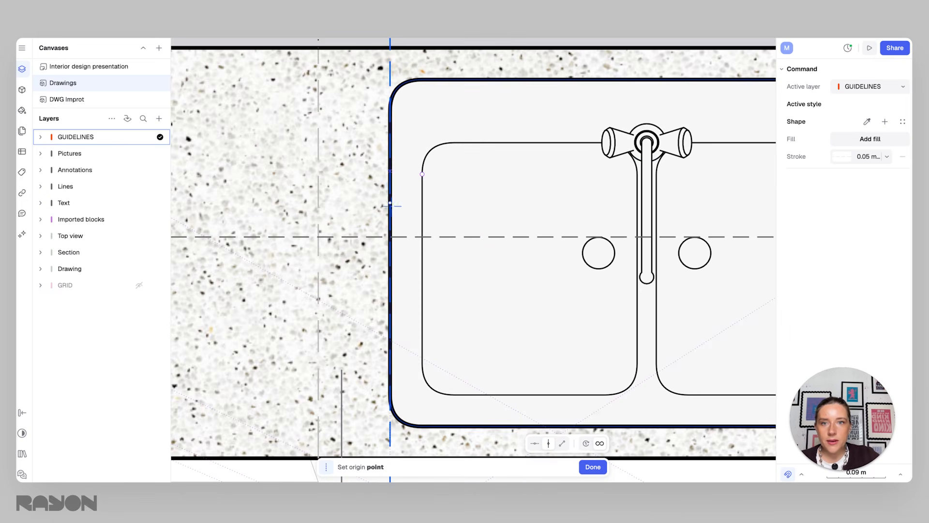
scroll(390, 195, down, 10)
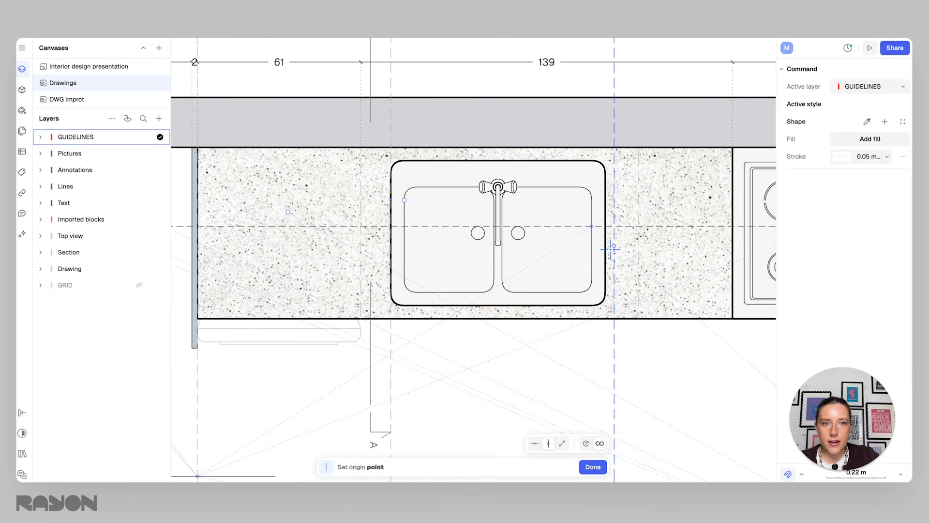
scroll(614, 249, down, 6)
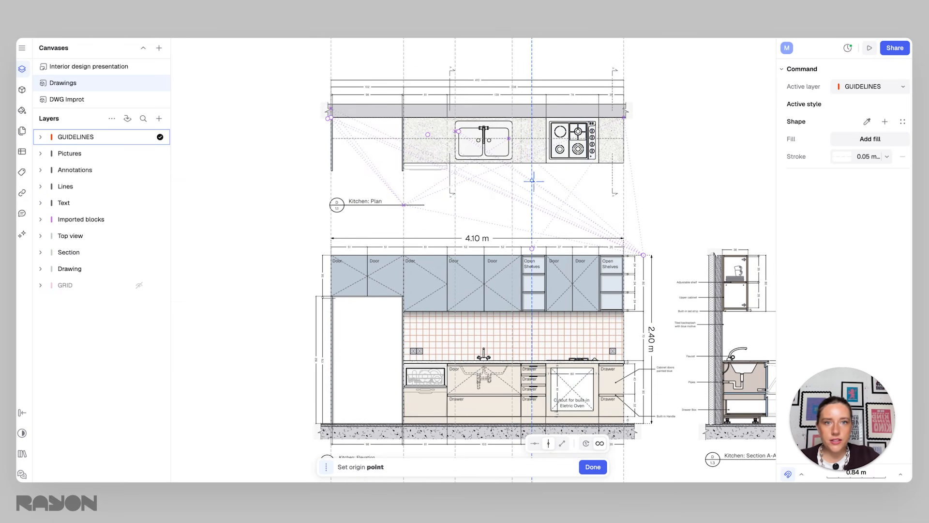
middle_drag(541, 184, 531, 239)
middle_drag(630, 278, 606, 208)
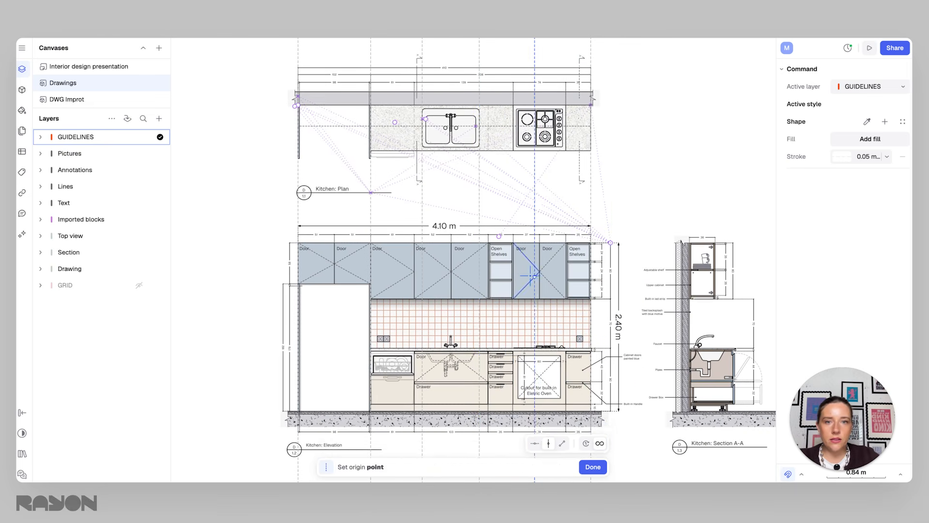
key(Escape)
- Select all the vertical guidelines together and set their stroke colour to red, FF0000
click(505, 188)
drag(608, 207, 232, 222)
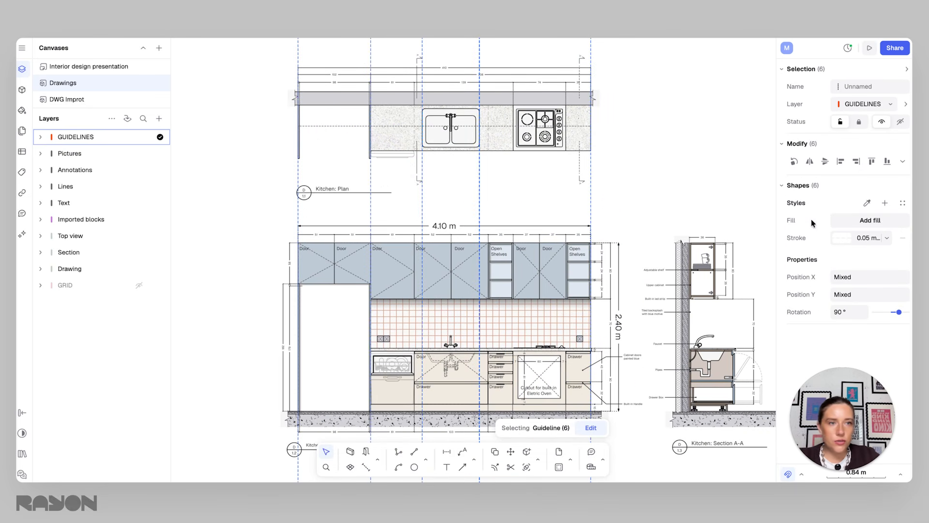
click(845, 237)
click(760, 158)
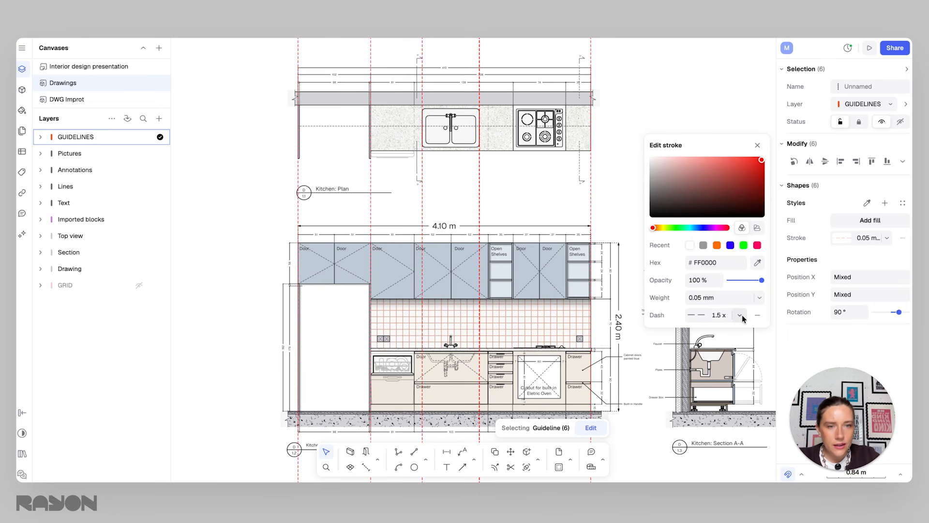
click(699, 299)
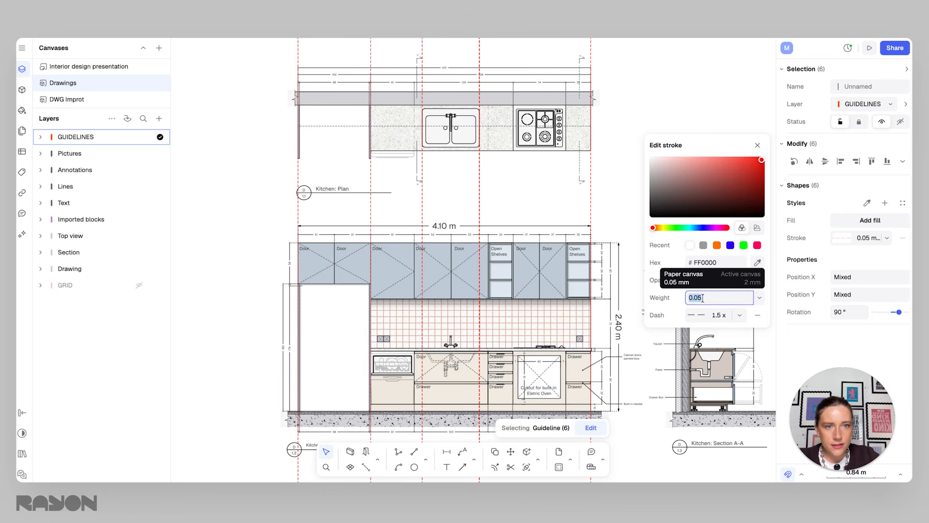
click(631, 254)
- Examine how the red vertical guidelines align the plan with the elevation, then compare the elevation with the sections
mouse_move(622, 243)
middle_down()
mouse_move(637, 249)
mouse_move(650, 280)
middle_up()
scroll(650, 281, down, 3)
scroll(595, 345, down, 3)
middle_drag(595, 346, 561, 310)
scroll(534, 247, up, 3)
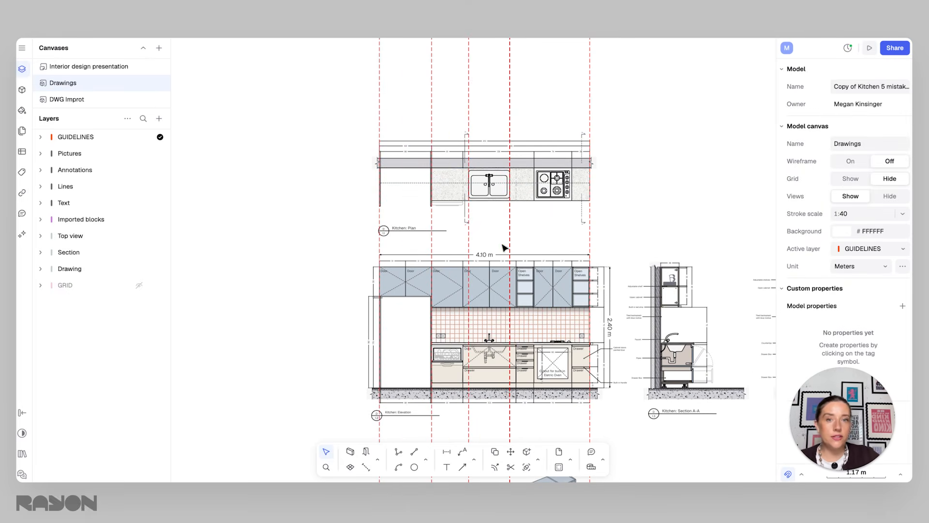
scroll(470, 345, up, 3)
middle_drag(590, 310, 422, 294)
scroll(422, 296, down, 5)
scroll(367, 291, up, 3)
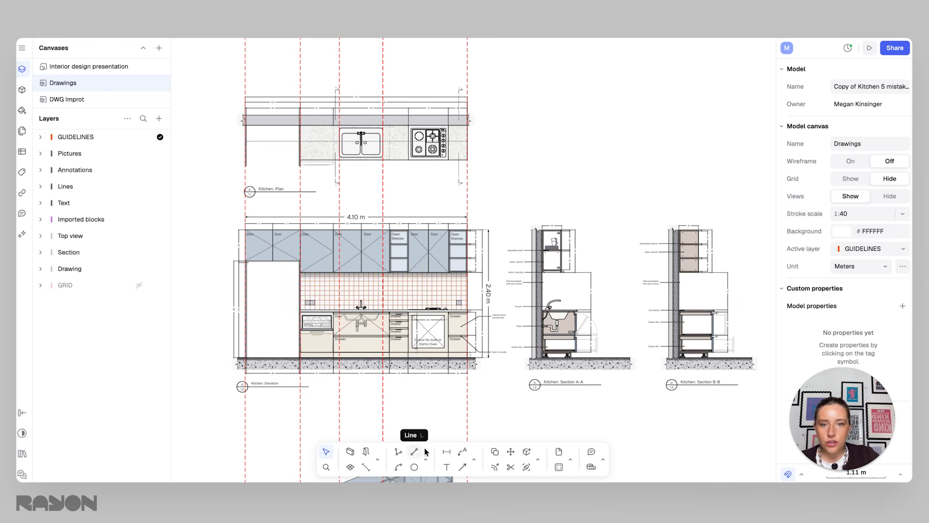
- Add a horizontal guideline along the top edge of the upper cabinets in the kitchen elevation
click(474, 459)
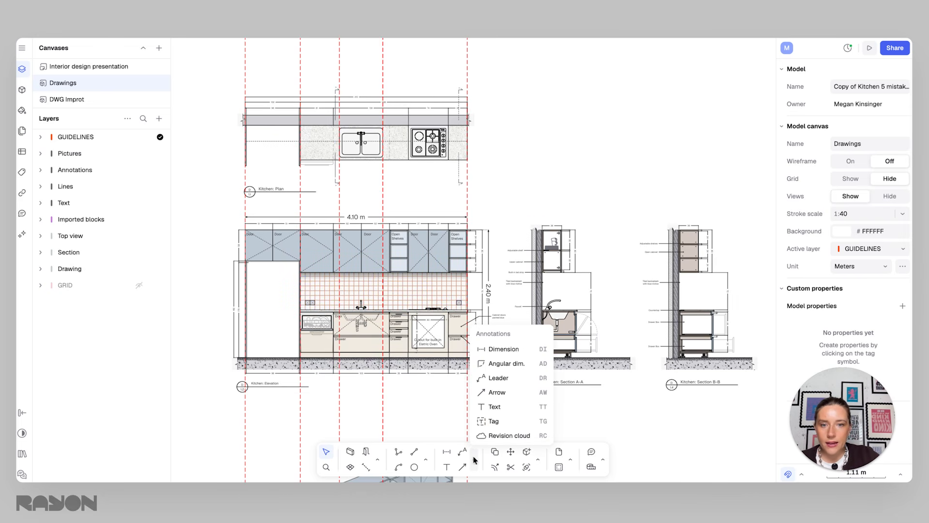
click(426, 459)
click(444, 435)
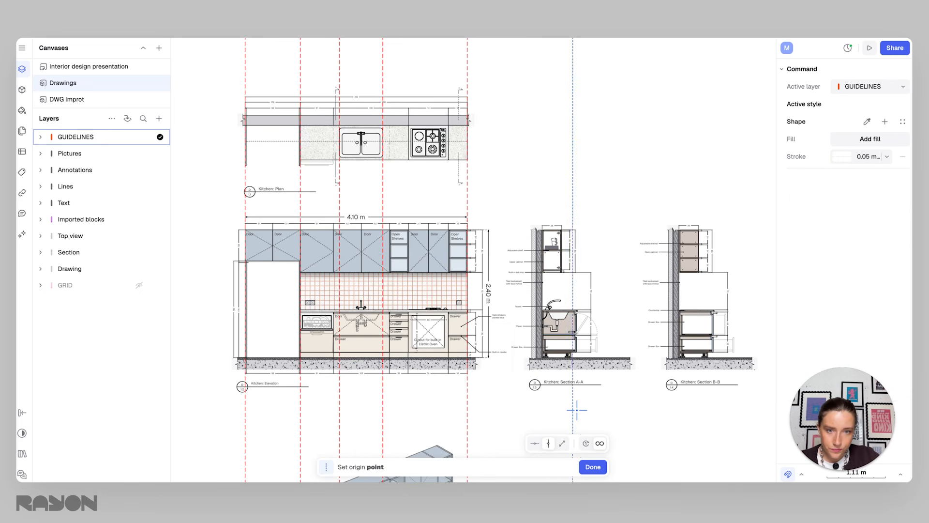
click(535, 444)
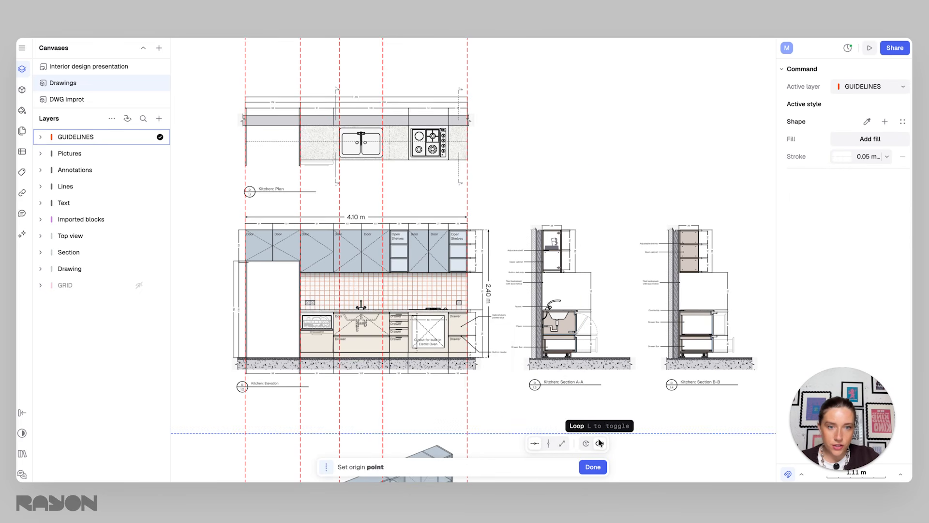
scroll(449, 224, up, 10)
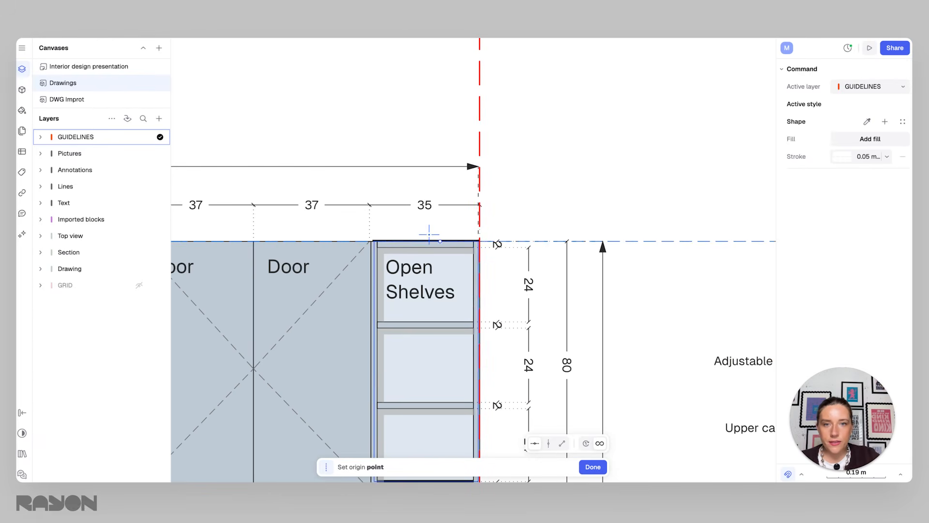
scroll(355, 241, down, 1)
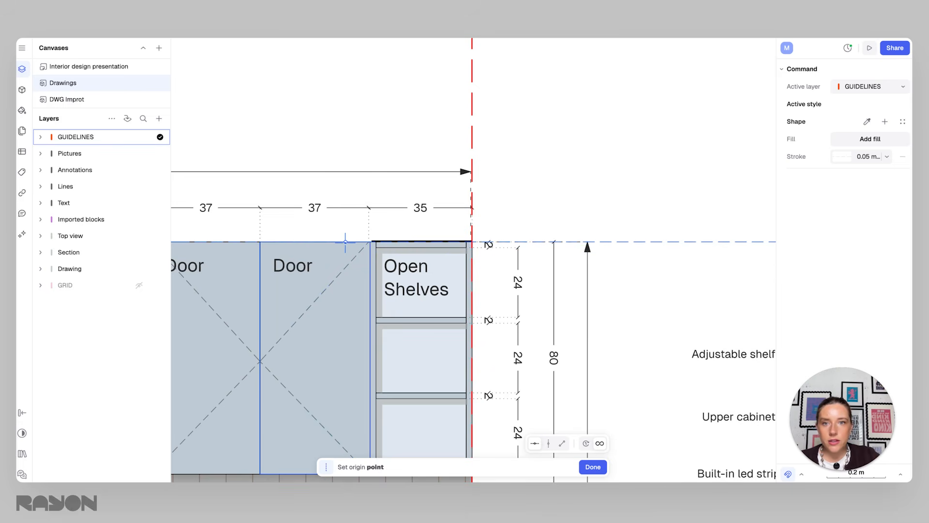
- Add horizontal guidelines at the upper cabinets' underside, the countertop's top and bottom edges and the floor line, and finish the Guideline command
scroll(345, 242, down, 4)
scroll(416, 272, up, 1)
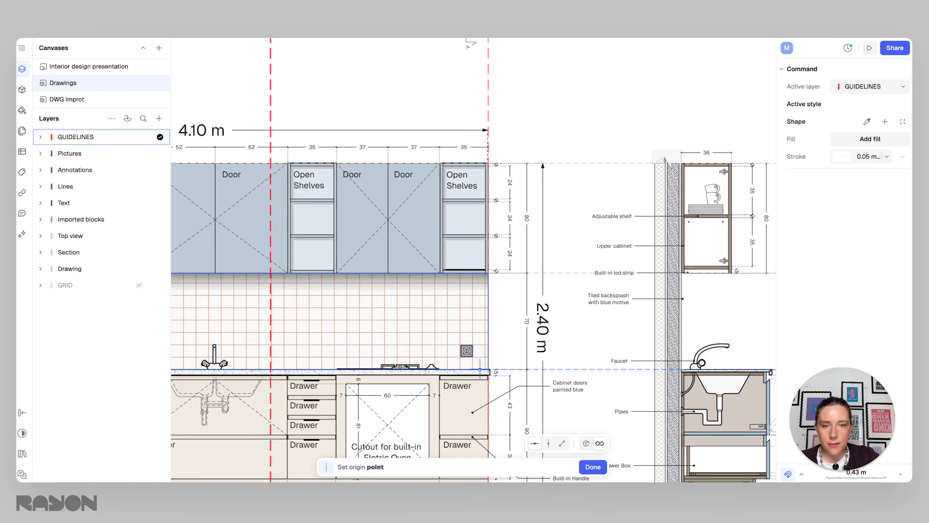
scroll(480, 370, up, 3)
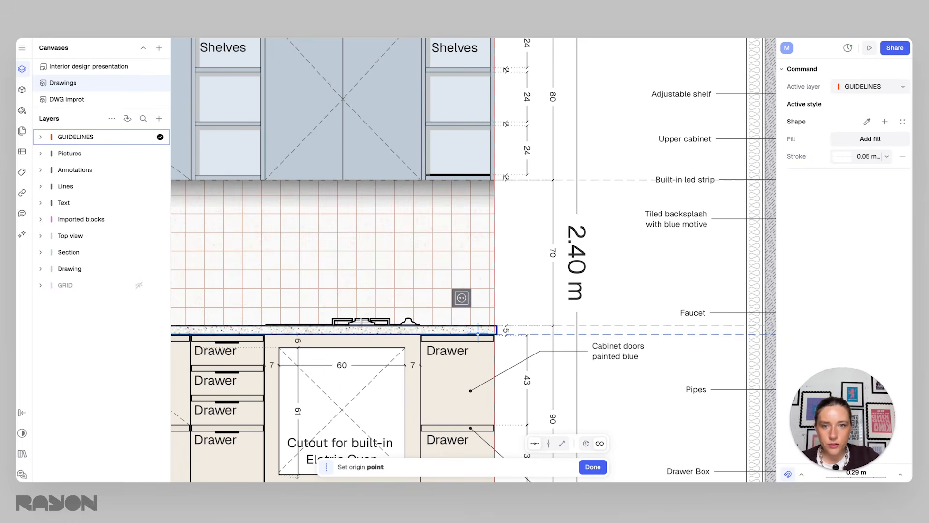
scroll(478, 334, down, 4)
scroll(485, 339, up, 6)
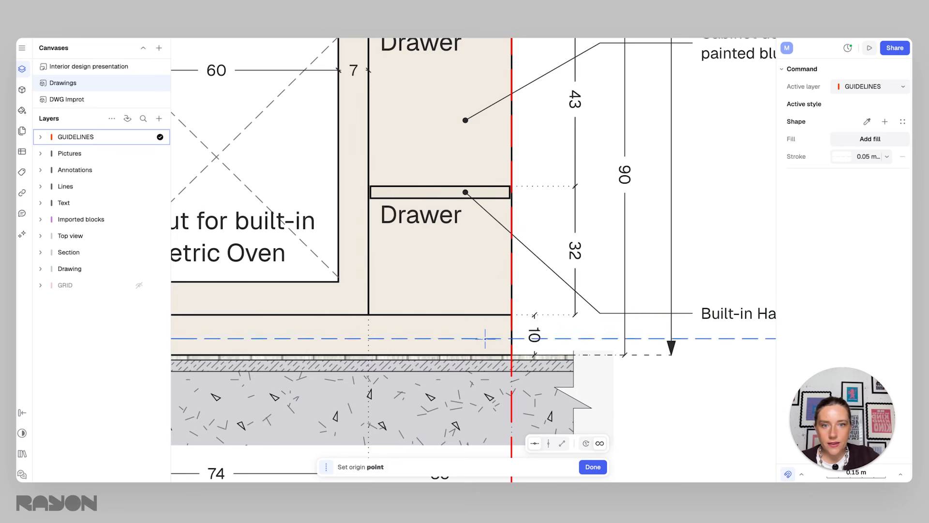
scroll(486, 338, down, 10)
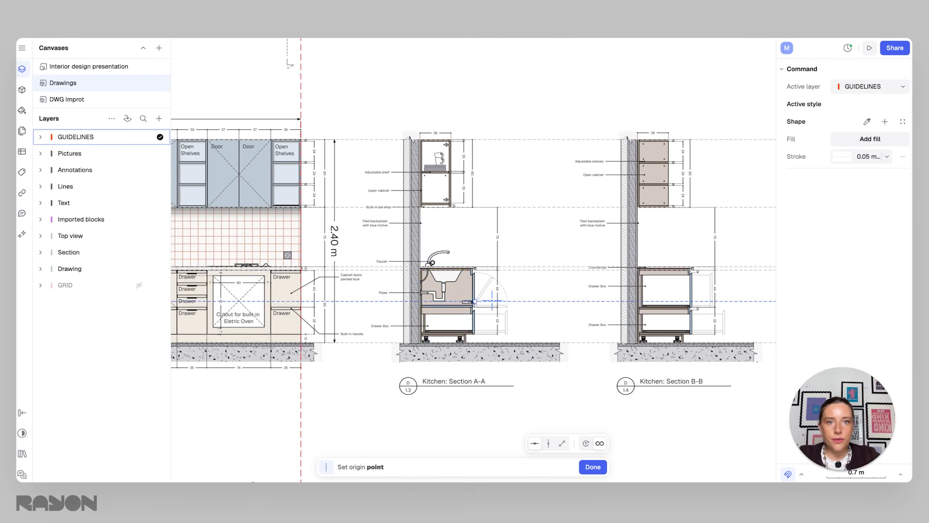
click(593, 467)
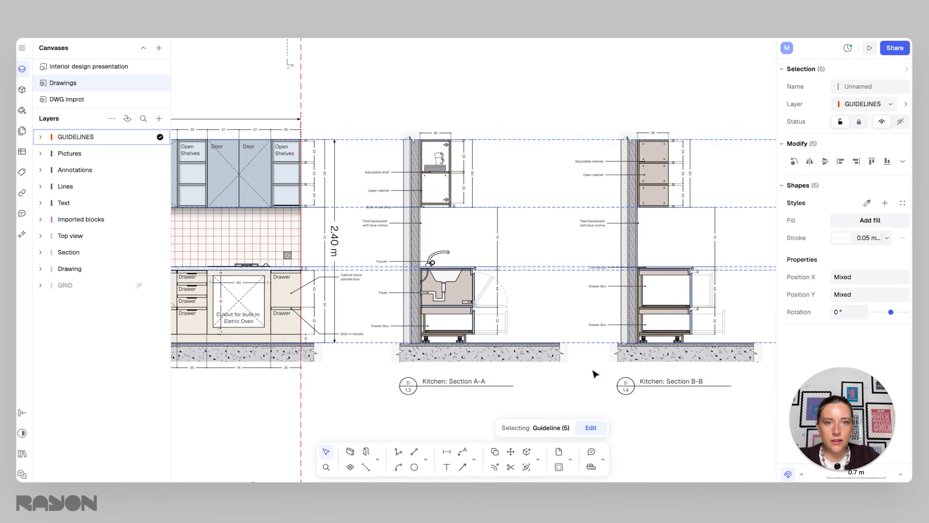
- Examine how the horizontal guidelines align the elevation's cabinets, countertop and floor with Section A-A and Section B-B
click(587, 356)
scroll(562, 357, right, 2)
scroll(534, 355, up, 1)
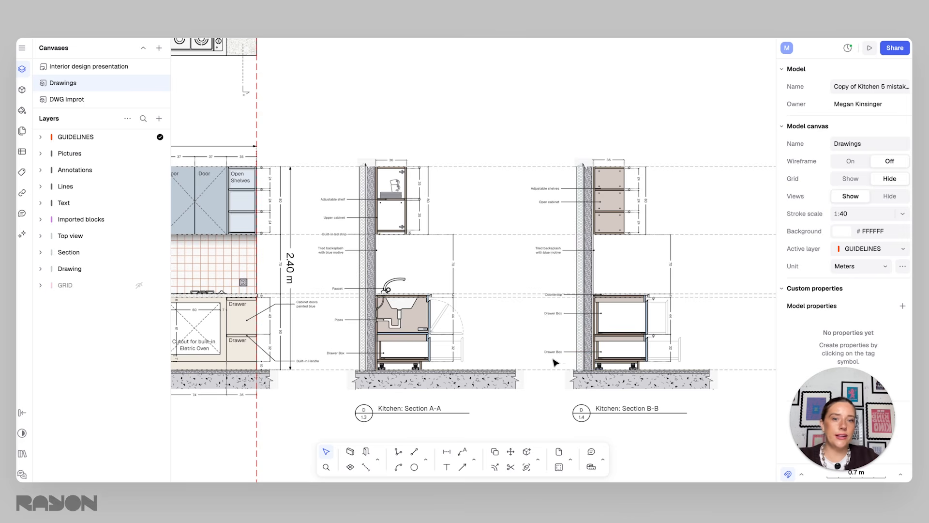
middle_drag(420, 342, 456, 330)
scroll(457, 330, down, 1)
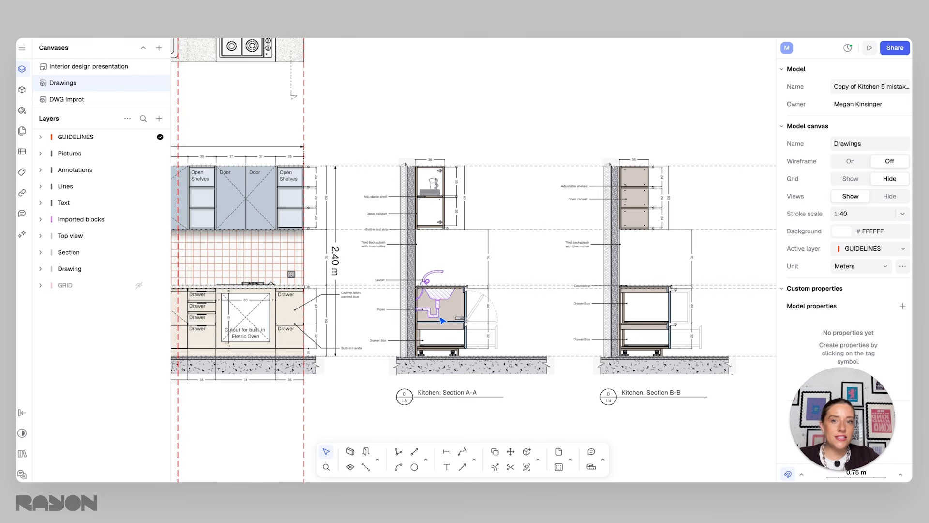
scroll(442, 315, down, 5)
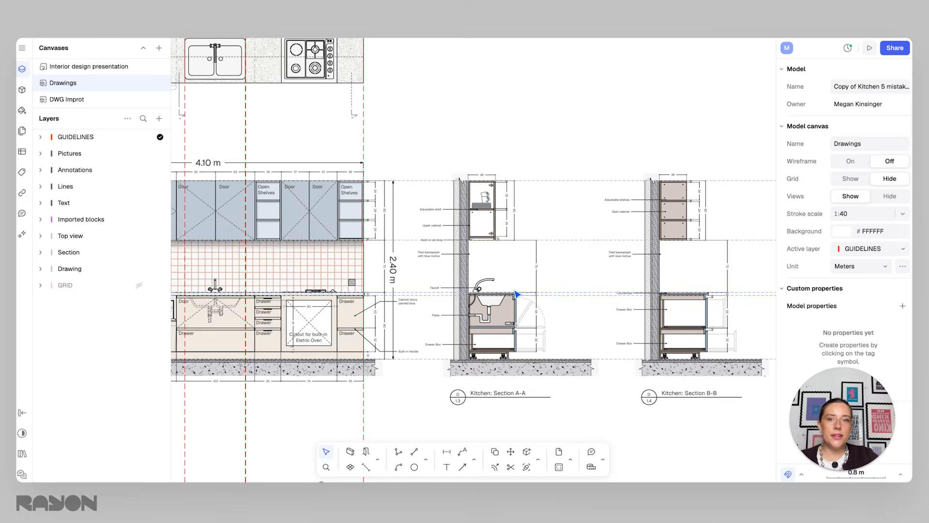
scroll(506, 301, up, 4)
mouse_move(610, 365)
mouse_down()
mouse_move(596, 128)
mouse_move(604, 132)
mouse_up()
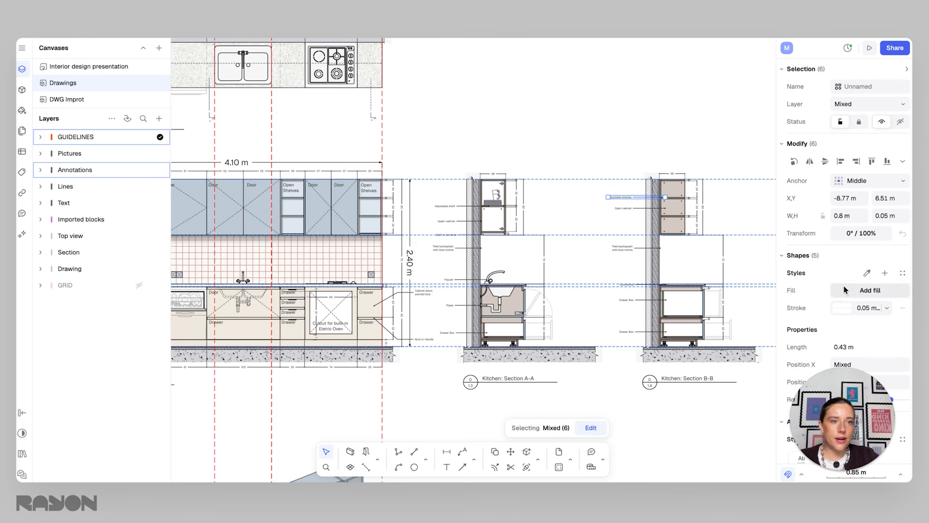
click(602, 234)
scroll(601, 237, up, 1)
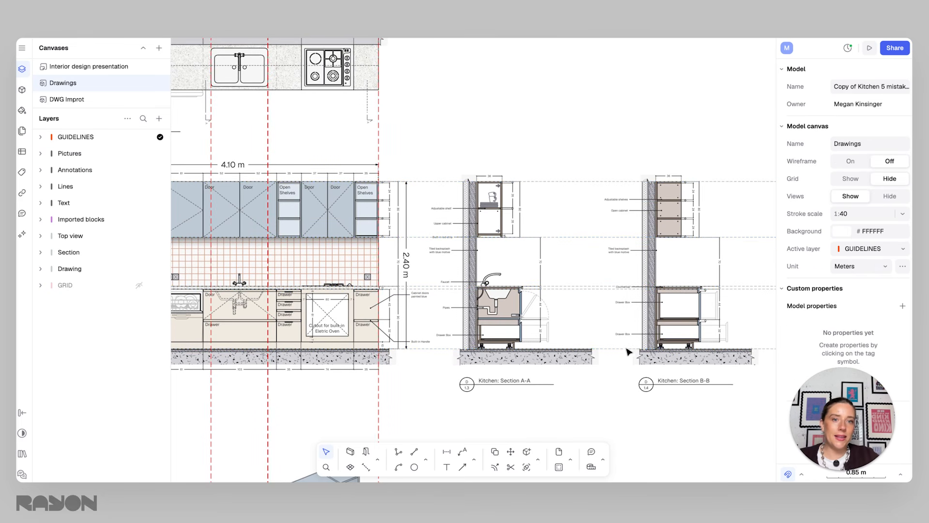
- Select only the five horizontal guidelines and apply the style picked from a red vertical guideline to them
drag(605, 359, 601, 141)
shift+click(616, 201)
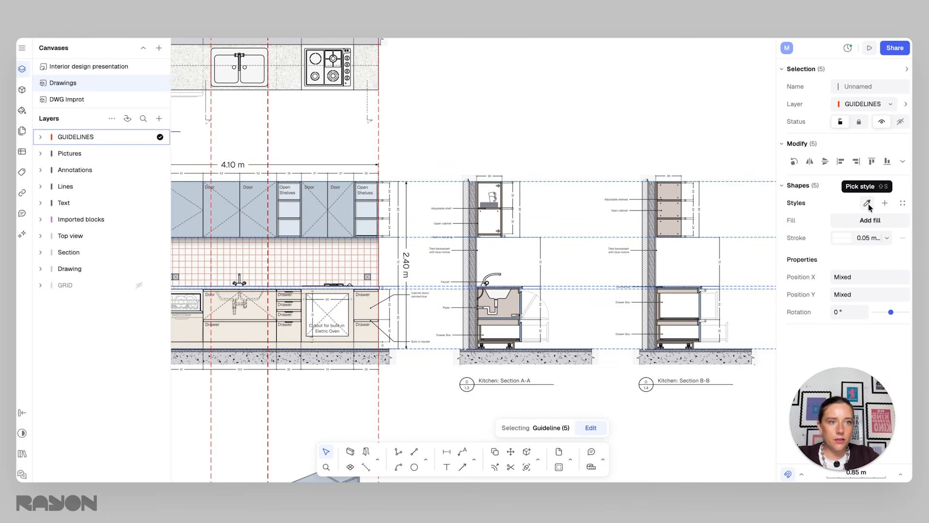
click(868, 204)
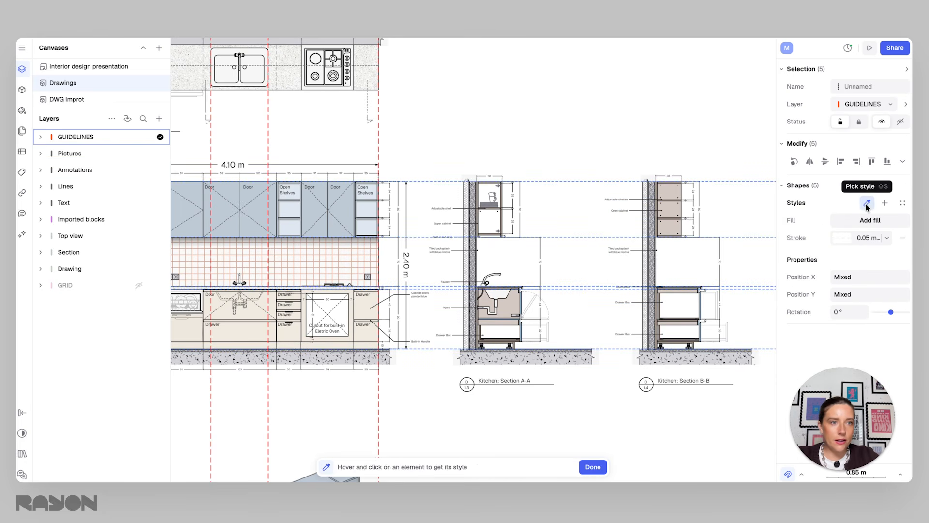
click(380, 135)
click(498, 133)
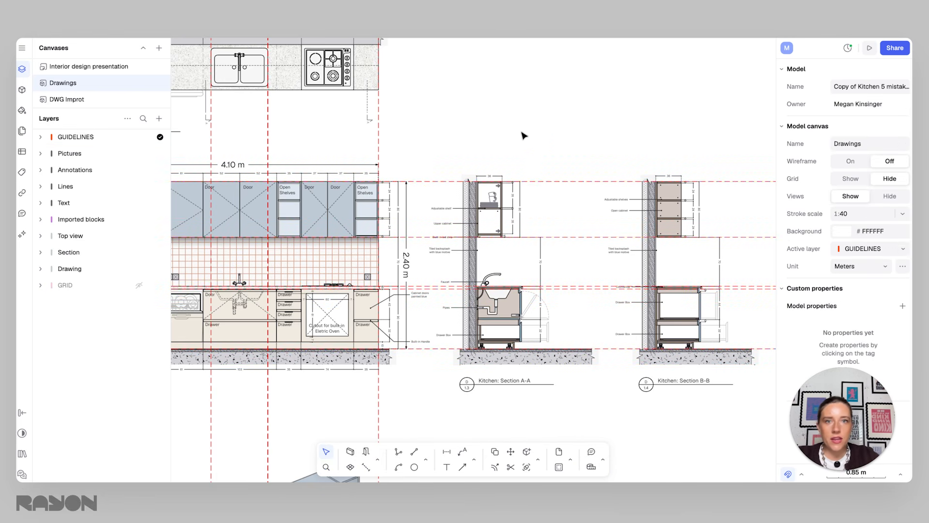
- Make Pictures the active layer and toggle the visibility of the GUIDELINES layer off and on
scroll(532, 193, down, 2)
scroll(537, 216, down, 5)
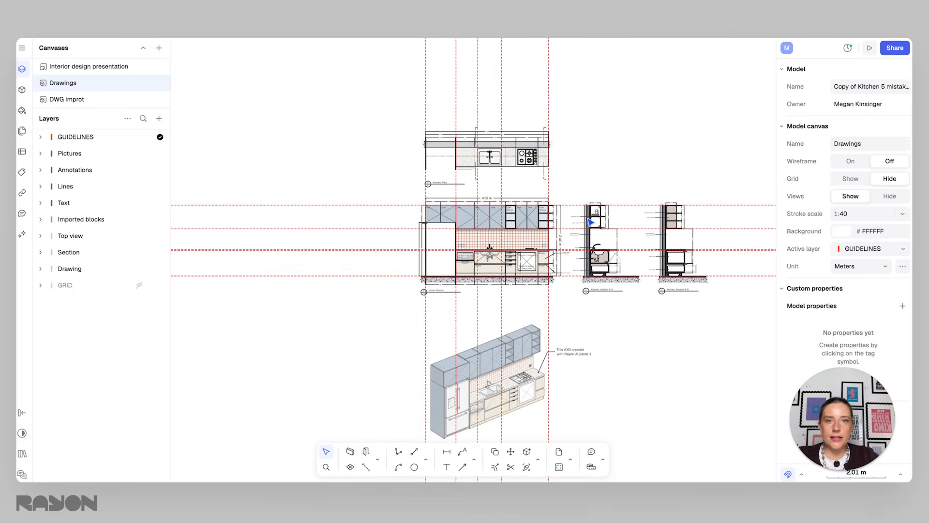
scroll(400, 171, up, 2)
drag(540, 125, 283, 138)
click(283, 138)
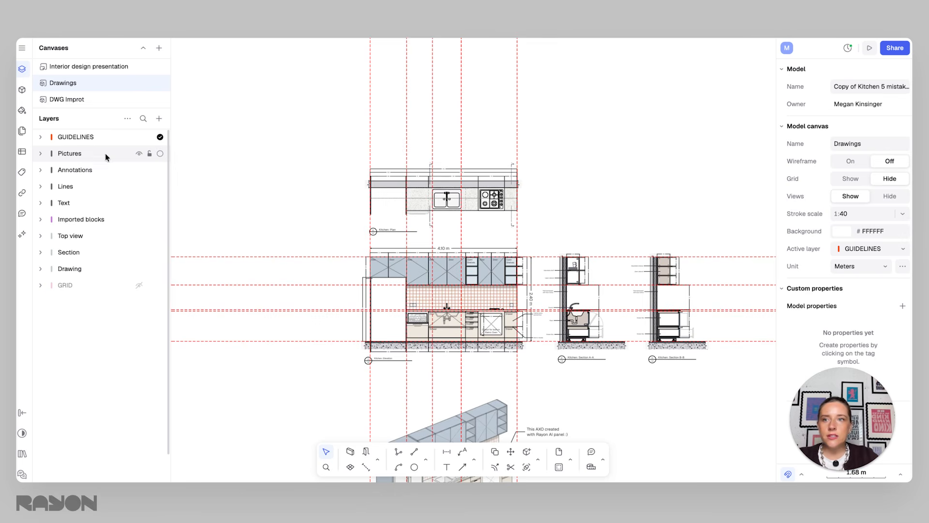
click(161, 153)
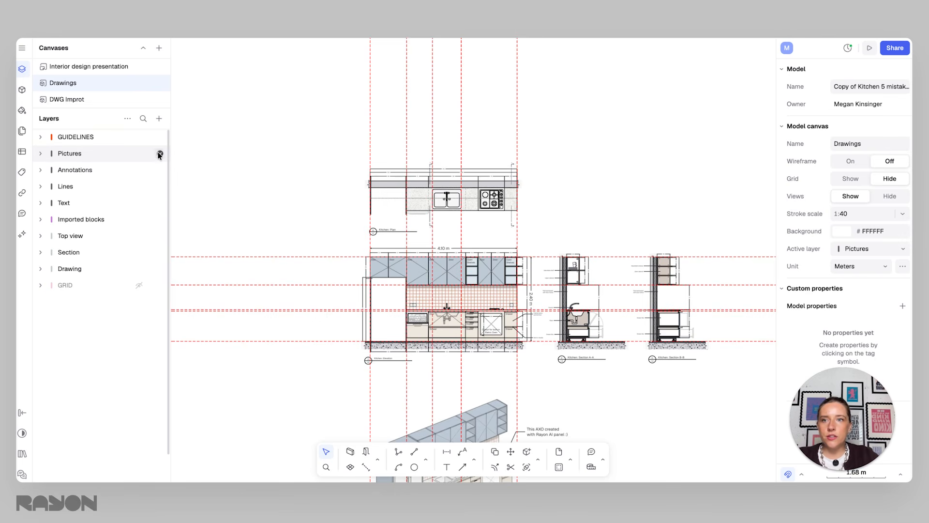
click(139, 137)
click(138, 137)
click(139, 138)
click(139, 138)
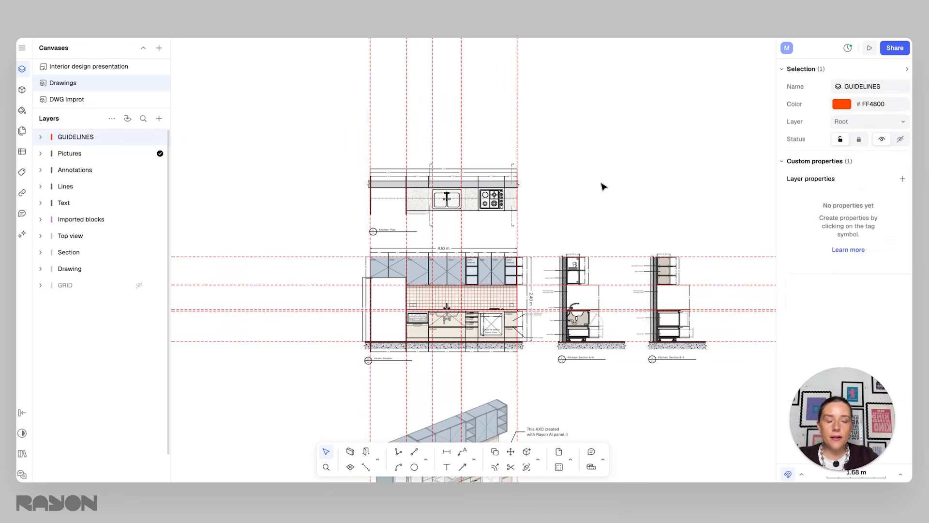
click(603, 186)
- Hide the GUIDELINES layer
scroll(581, 213, down, 5)
scroll(519, 172, up, 5)
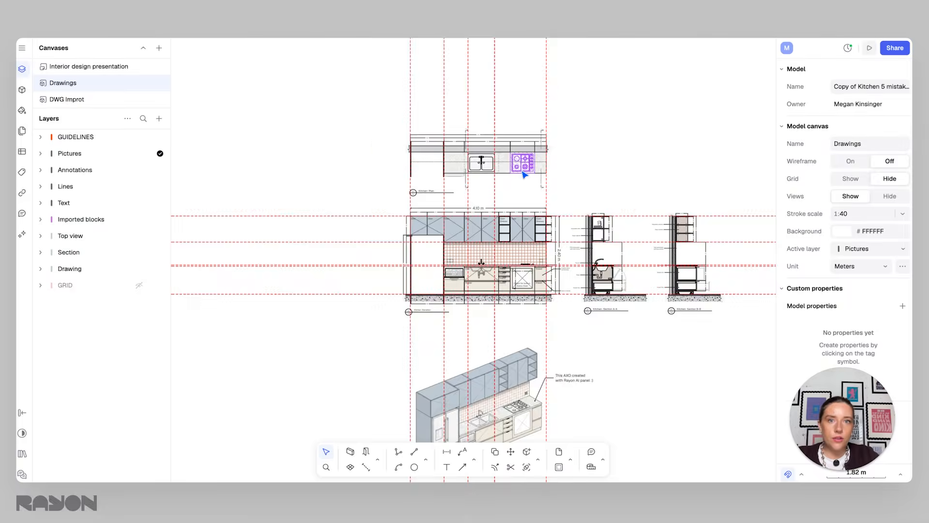
scroll(583, 181, down, 1)
middle_drag(577, 184, 455, 209)
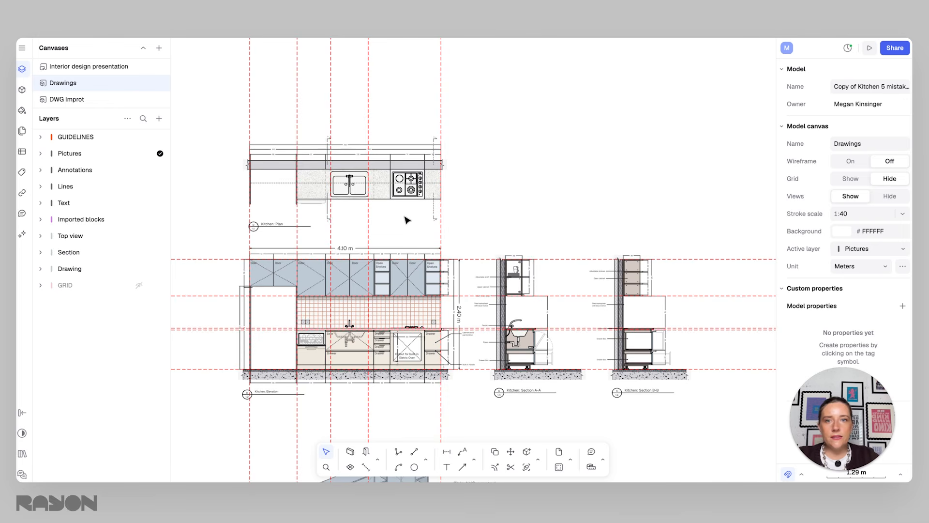
mouse_move(129, 140)
click(138, 137)
- Duplicate the kitchen plan, rotate the copy 90° counter-clockwise and place it above Section A-A
drag(320, 186, 177, 103)
middle_drag(477, 167, 417, 176)
key(ctrl+d)
drag(383, 233, 570, 85)
drag(543, 187, 480, 158)
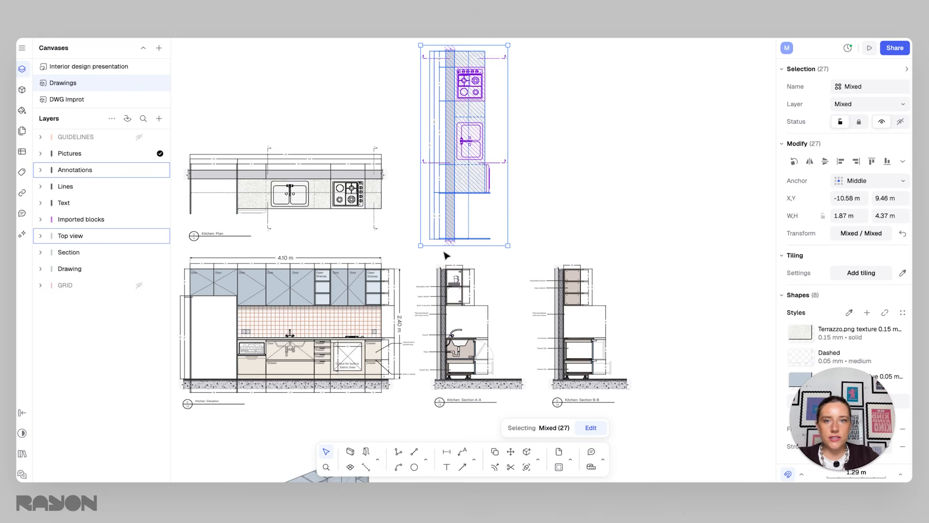
- Line up the rotated plan's wall with the wall of Section A-A, leaving a gap between the two drawings
scroll(445, 253, up, 5)
mouse_move(457, 207)
mouse_down()
mouse_move(394, 293)
mouse_move(398, 305)
mouse_move(456, 305)
mouse_move(442, 306)
mouse_up()
scroll(399, 306, up, 5)
scroll(477, 261, down, 10)
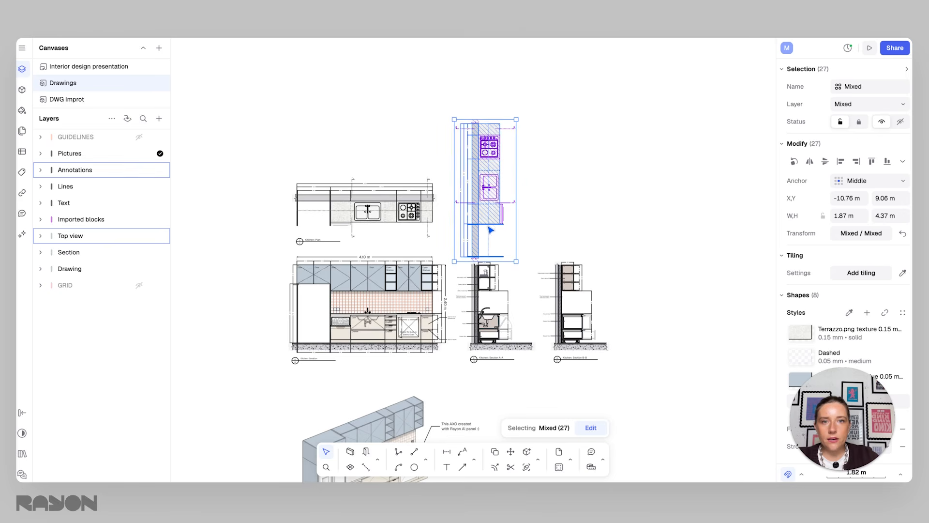
drag(487, 214, 490, 185)
click(521, 259)
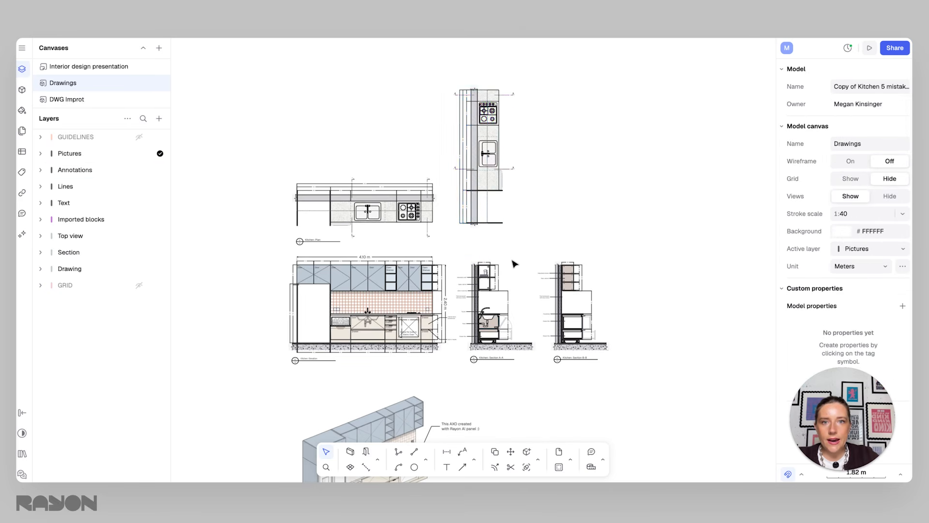
- Show the GUIDELINES layer again and make it the active layer
scroll(493, 242, up, 1)
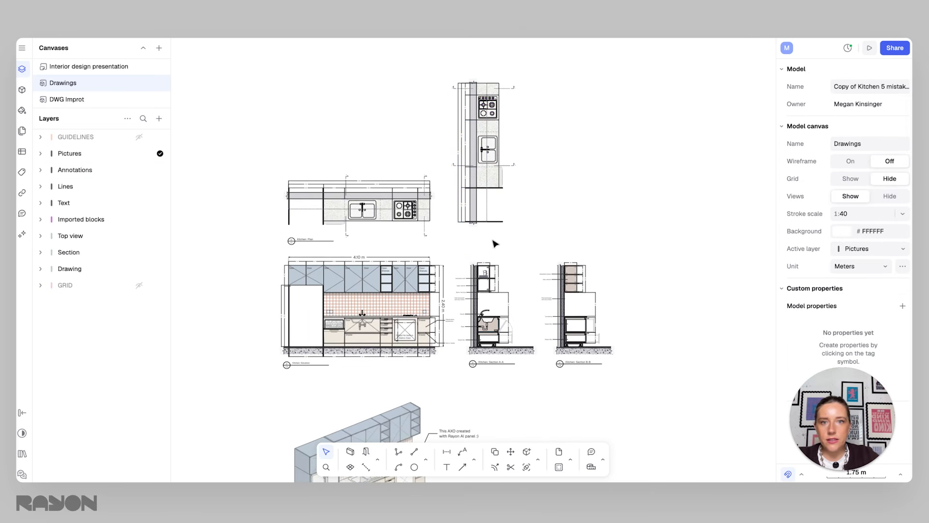
click(139, 137)
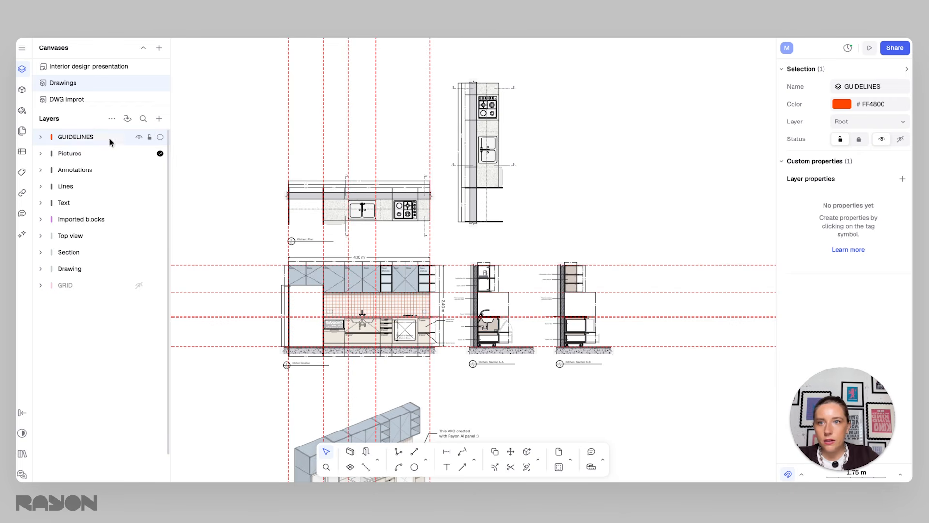
click(160, 138)
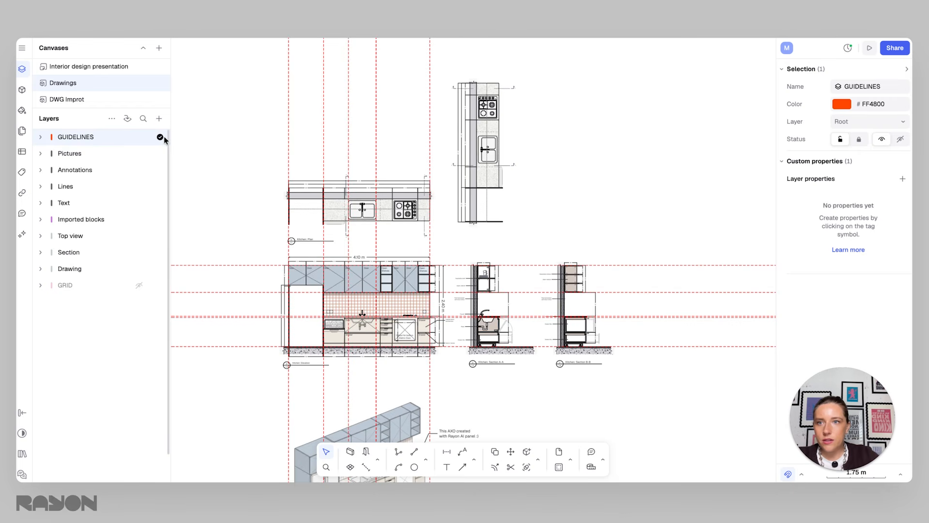
- Add vertical guidelines along both faces of the wall in the rotated plan
click(426, 459)
click(453, 436)
click(549, 443)
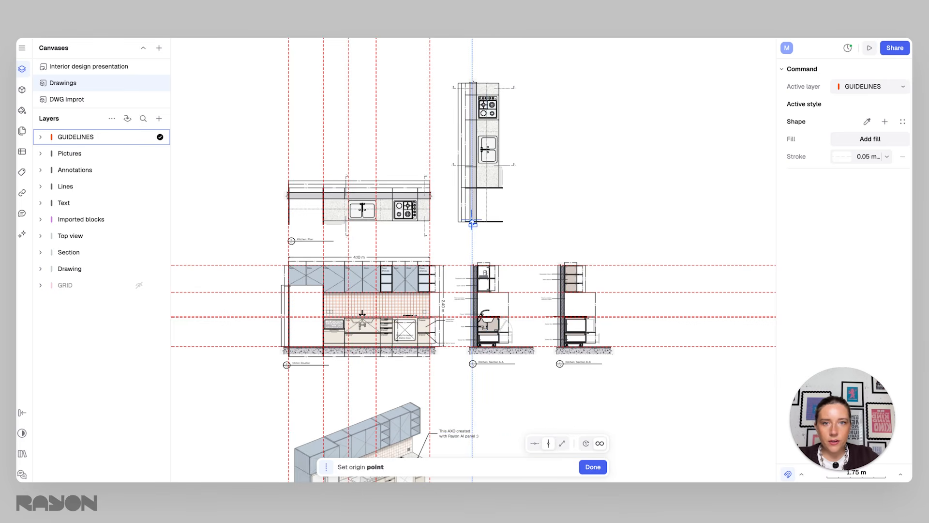
scroll(473, 225, up, 6)
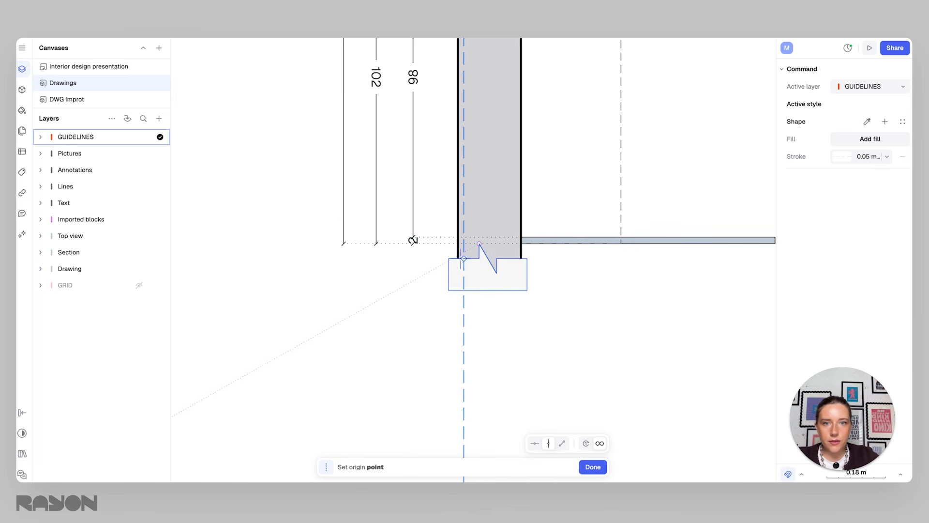
click(458, 209)
click(521, 204)
- Add a vertical guideline along the countertop's front edge in the rotated plan and finish the Guideline command
scroll(533, 208, down, 5)
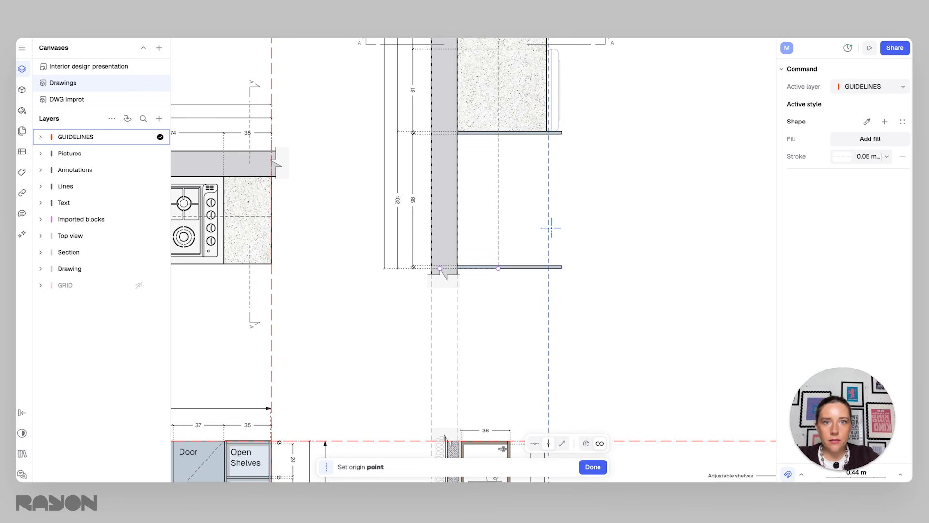
click(547, 121)
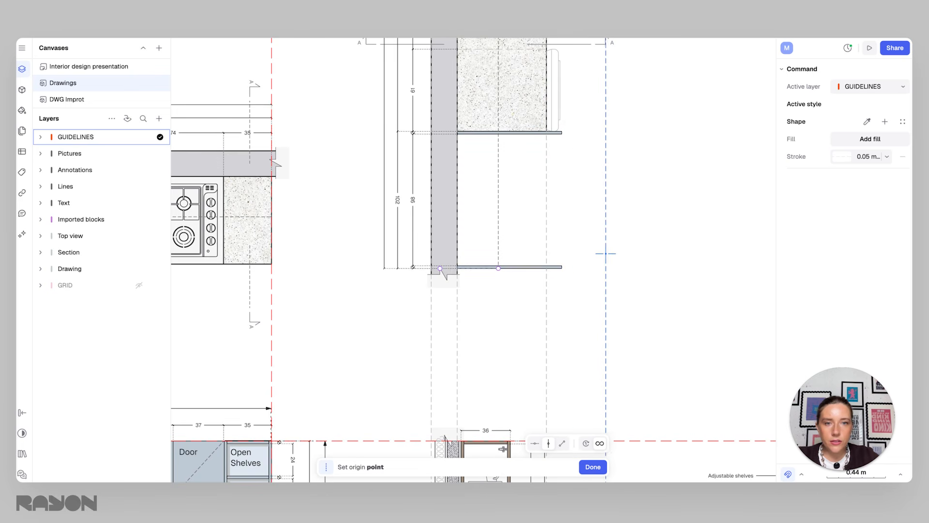
click(593, 467)
scroll(564, 305, down, 4)
scroll(509, 303, down, 5)
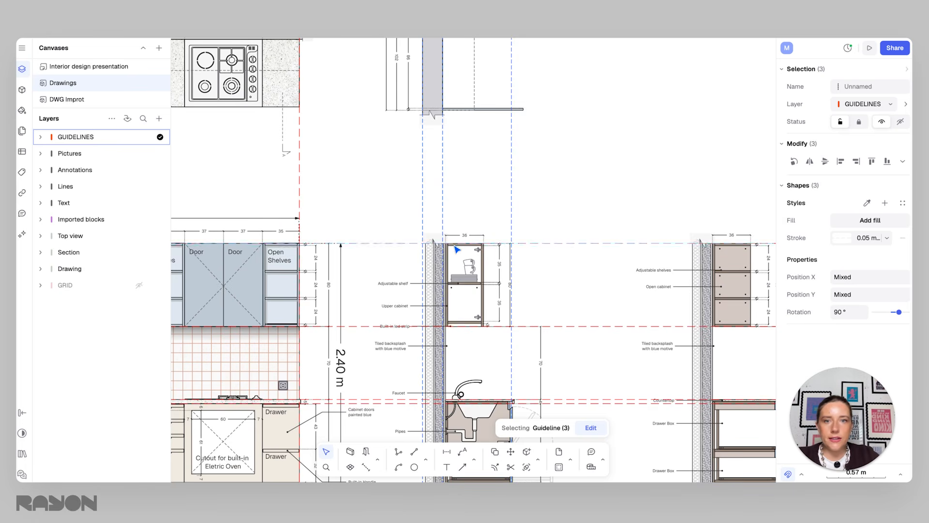
- Check the vertical guidelines from the rotated plan against the wall and cabinet depths in Section A-A
scroll(477, 208, down, 5)
ctrl+scroll(478, 201, up, 5)
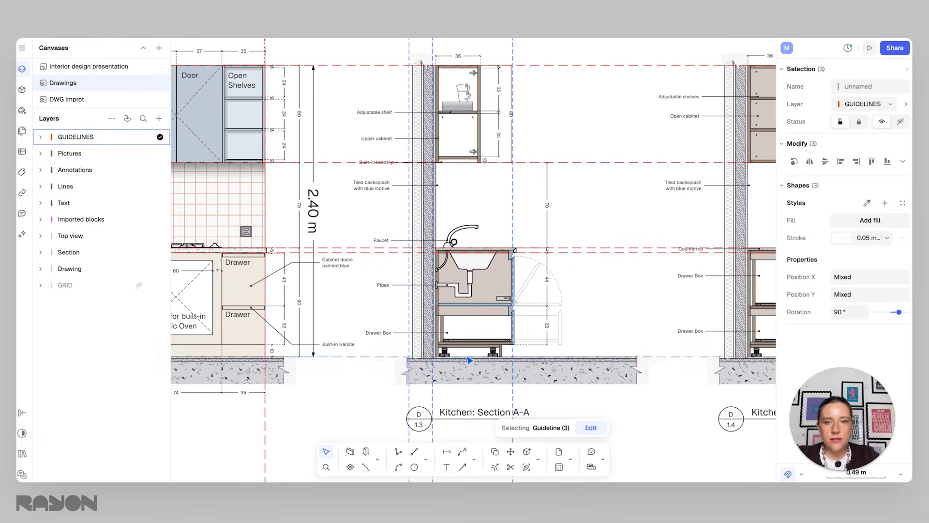
ctrl+scroll(525, 269, down, 8)
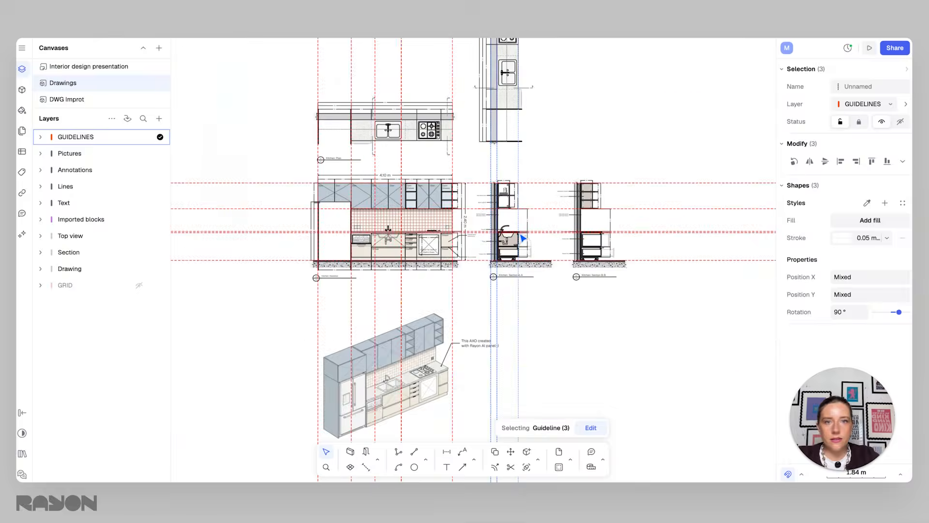
scroll(529, 238, up, 3)
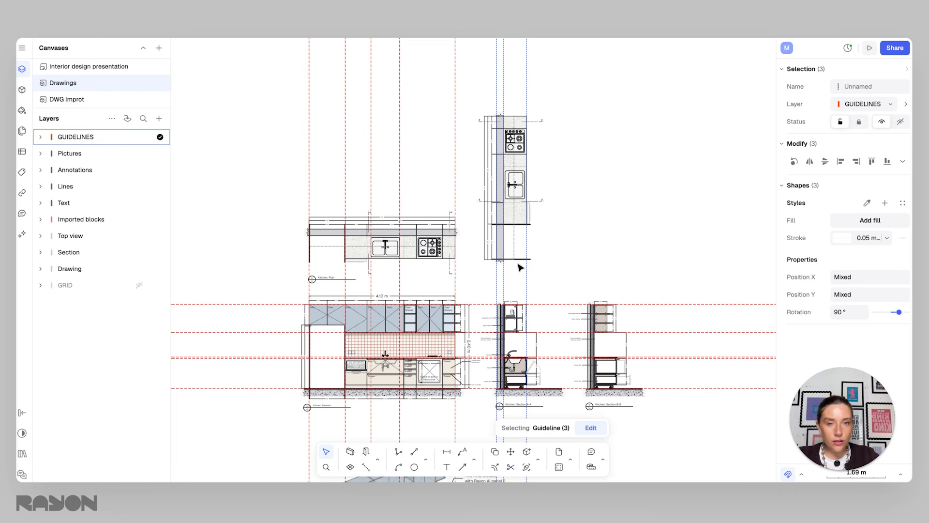
click(553, 288)
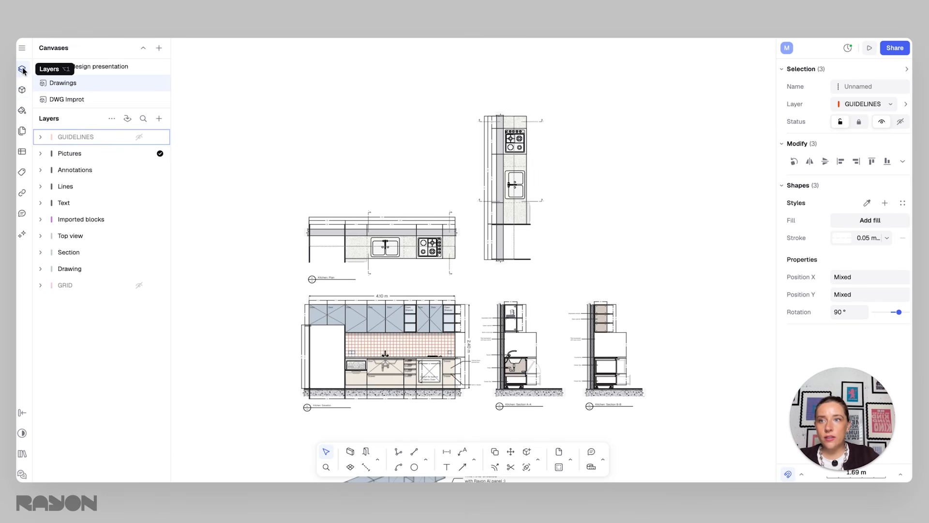
- Open the block libraries and browse the list of available Rayon libraries
click(22, 90)
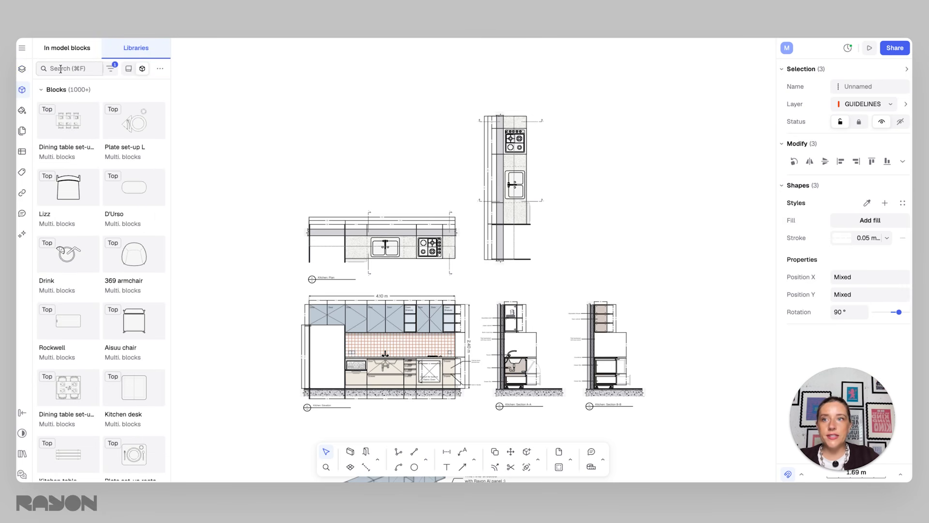
click(323, 154)
scroll(371, 244, up, 5)
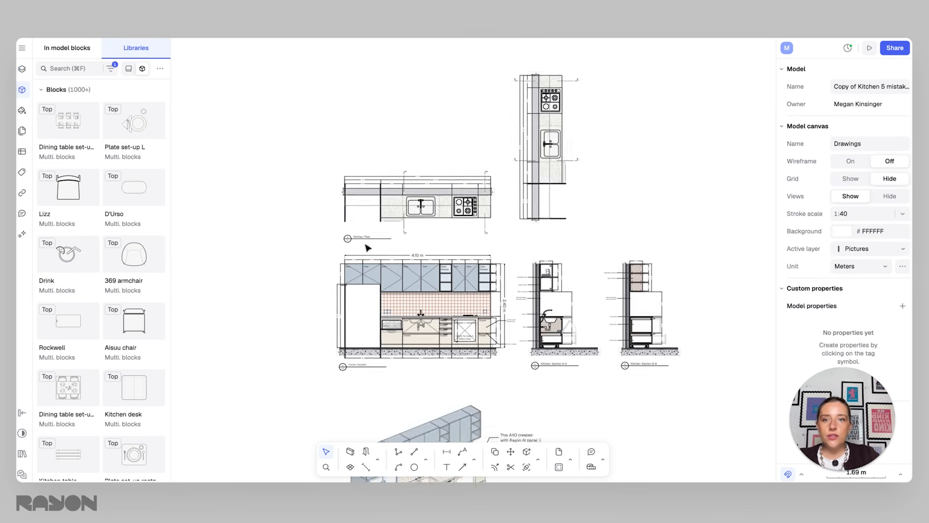
scroll(385, 270, down, 2)
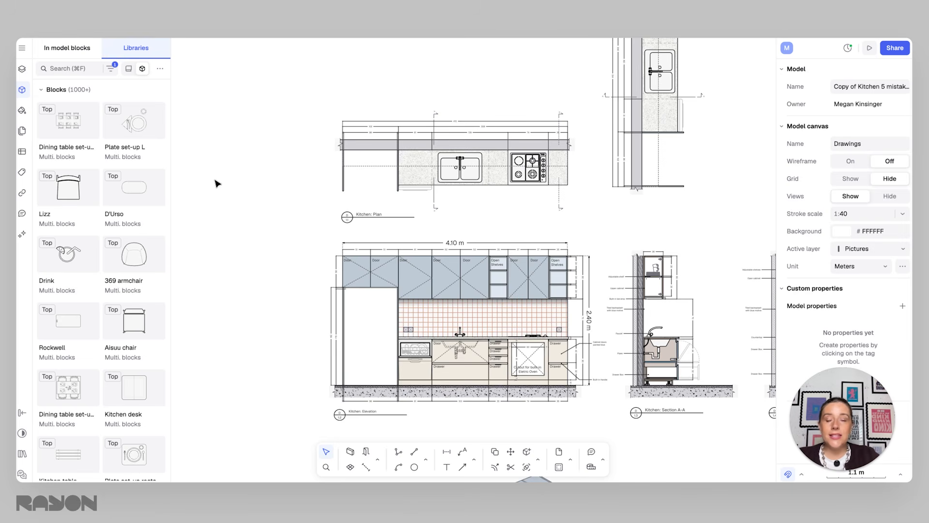
click(128, 70)
scroll(97, 242, down, 12)
scroll(98, 242, down, 10)
scroll(98, 242, down, 10)
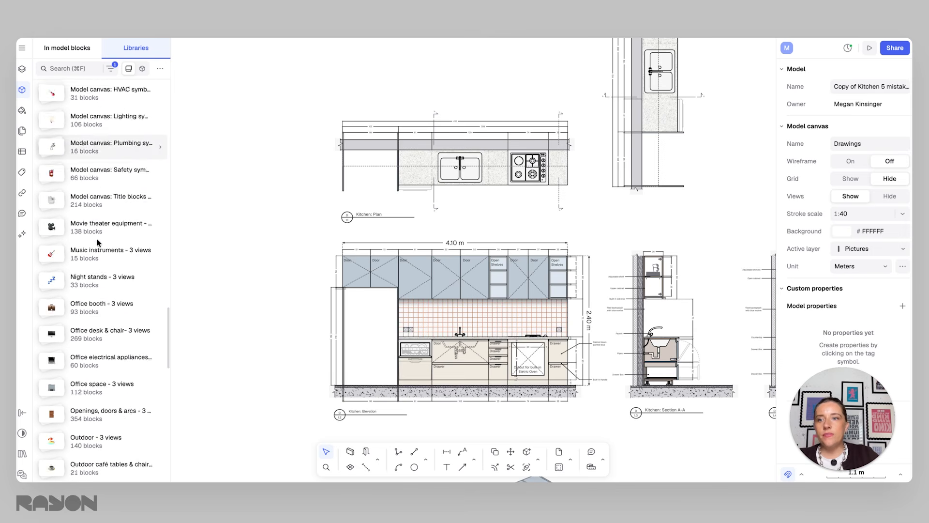
scroll(102, 237, up, 12)
scroll(101, 236, up, 10)
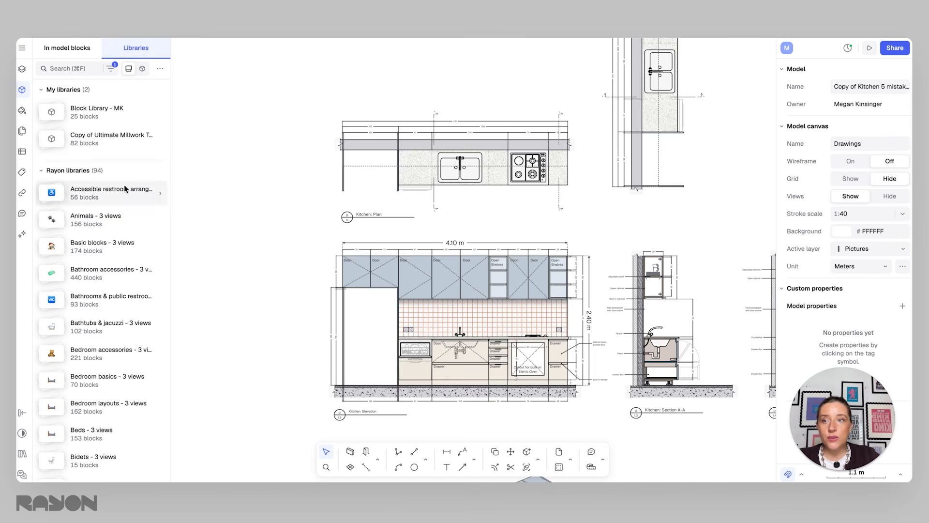
- Search the library blocks for "refridgerator" and open the Stjärstatus fridge to list its available views
click(59, 68)
text(refridgerator)
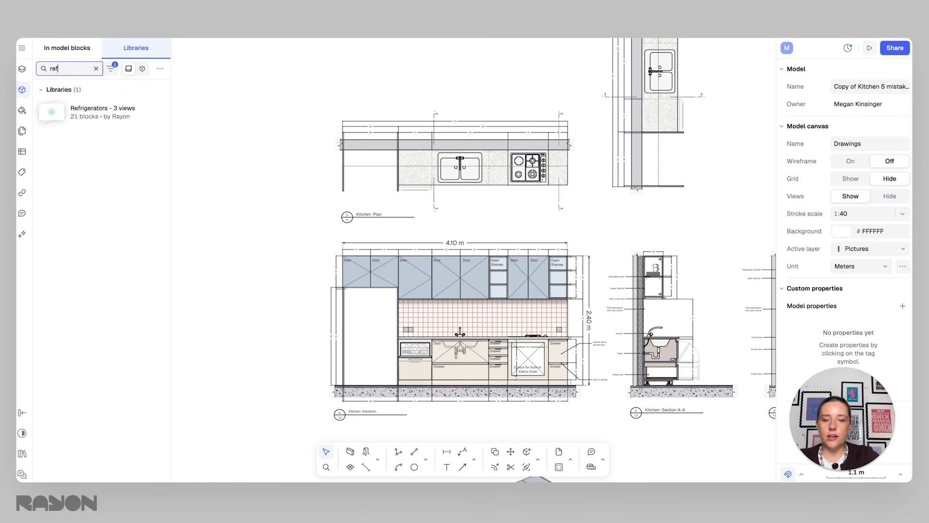
click(143, 69)
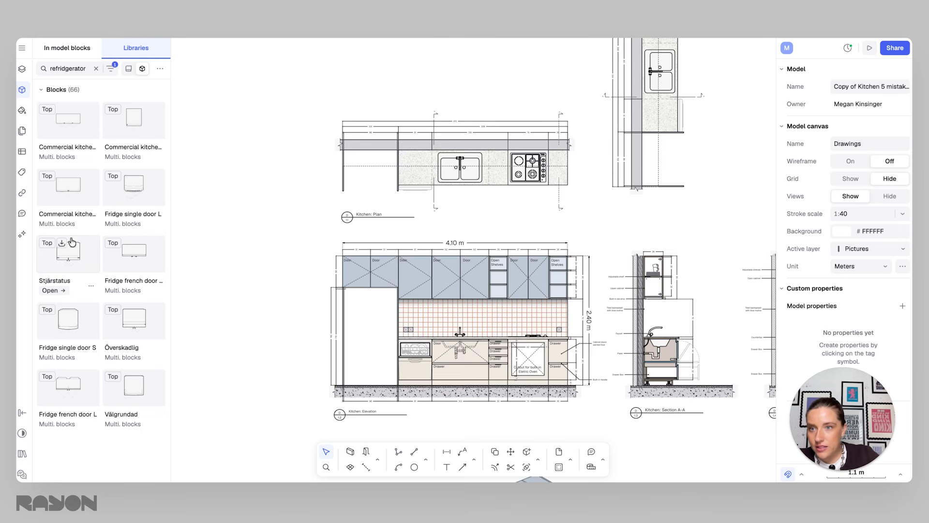
click(53, 290)
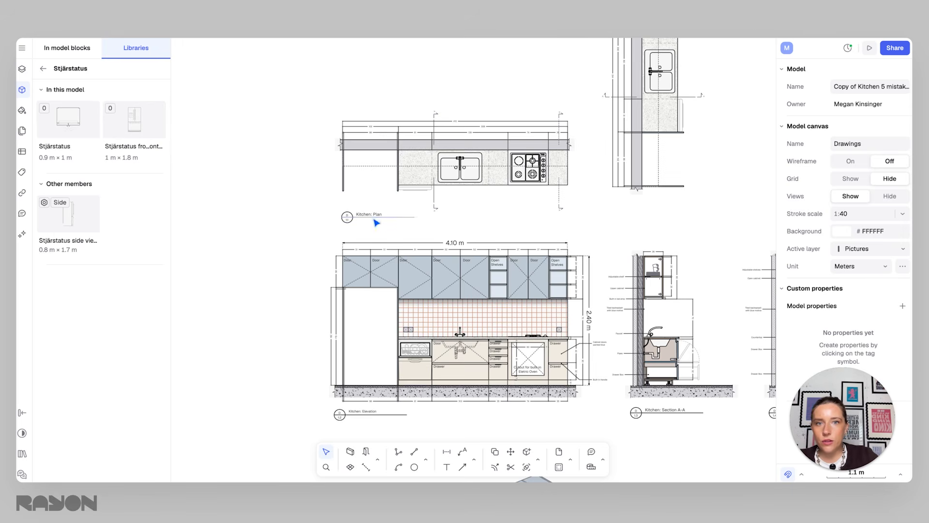
- Insert the Stjärstatus top view into the empty fridge bay of the original kitchen plan, against the wall
scroll(417, 208, down, 3)
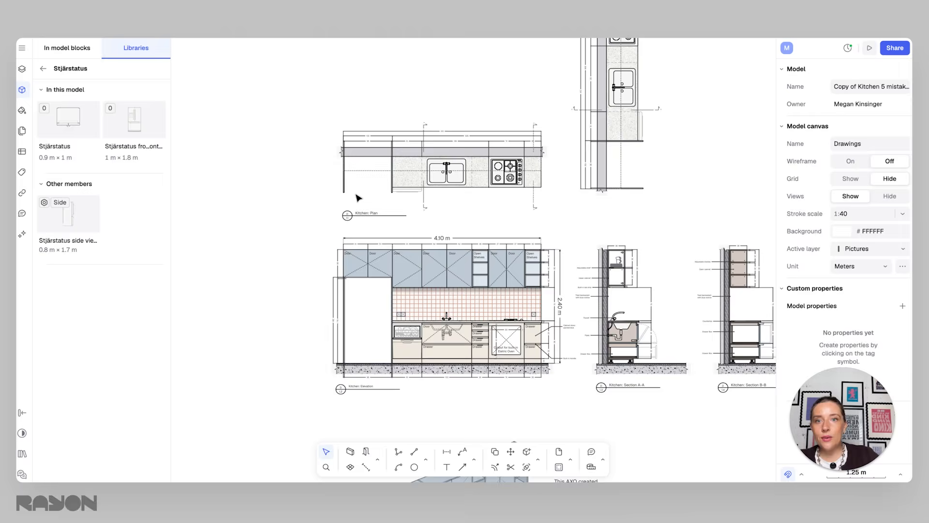
scroll(361, 199, up, 2)
drag(71, 126, 421, 153)
scroll(308, 154, up, 1)
scroll(400, 186, up, 3)
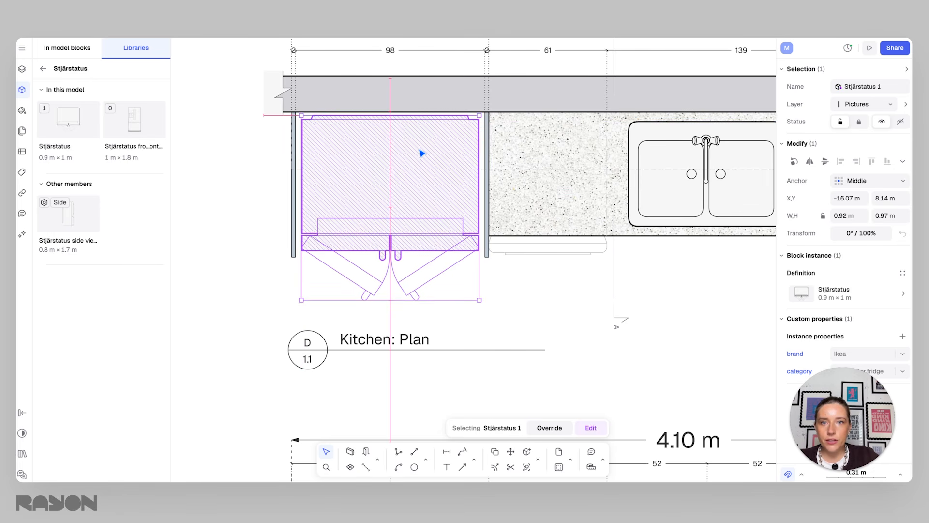
click(236, 197)
- Insert the Stjärstatus front view into the empty fridge bay of the kitchen elevation, standing on the floor line
scroll(314, 247, down, 5)
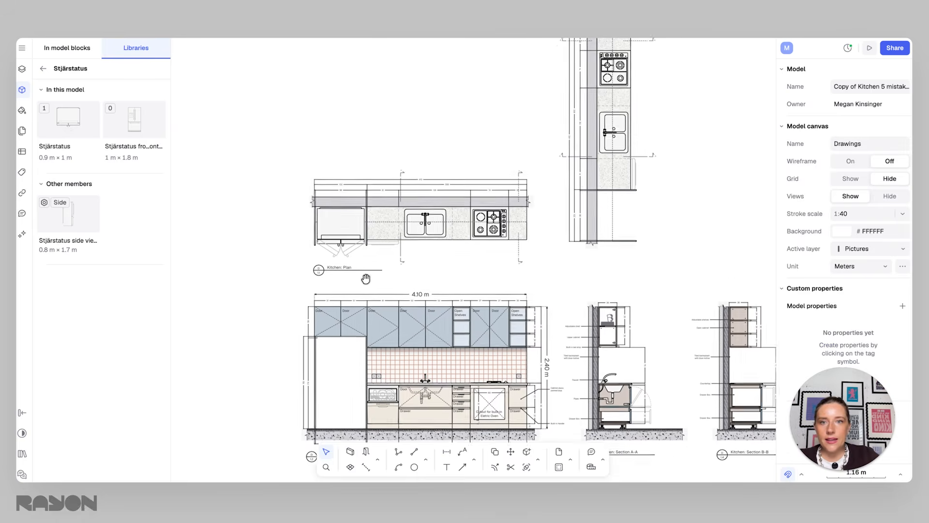
middle_drag(361, 286, 386, 209)
scroll(317, 297, up, 3)
drag(135, 127, 360, 282)
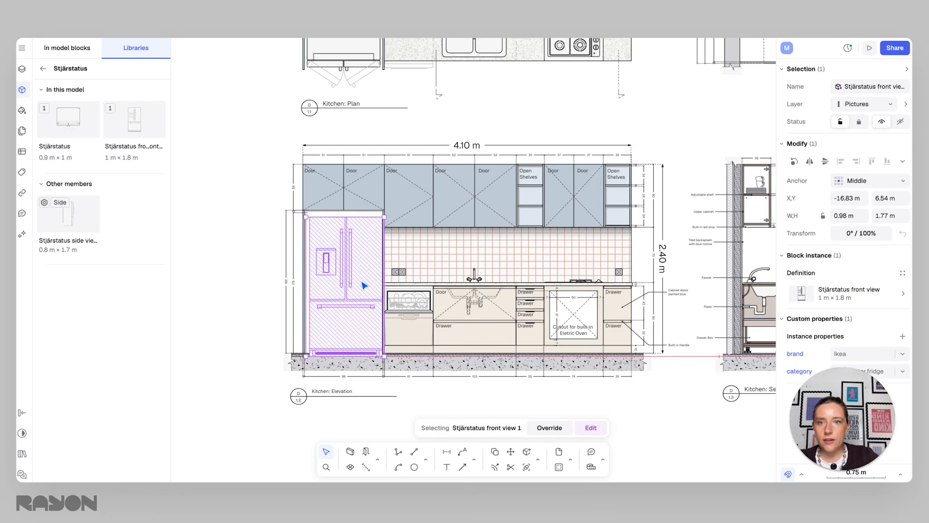
scroll(361, 281, up, 5)
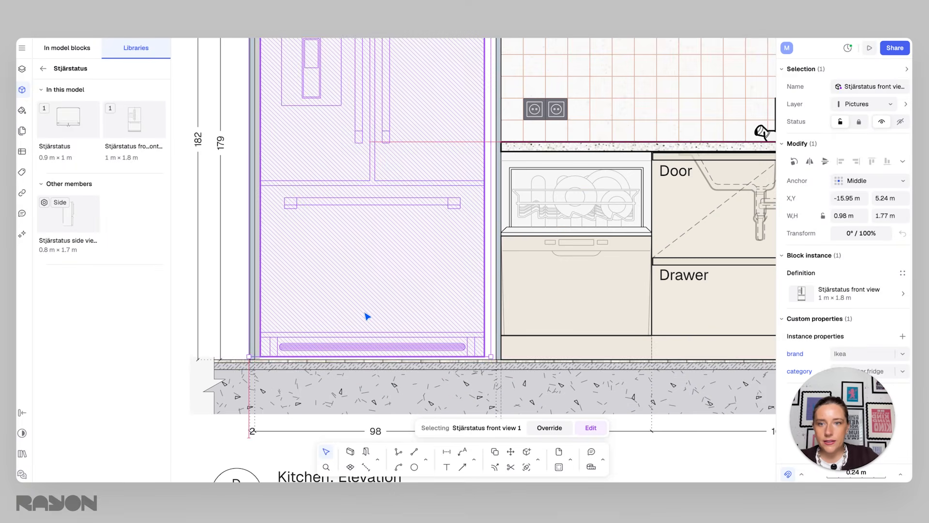
scroll(370, 319, down, 6)
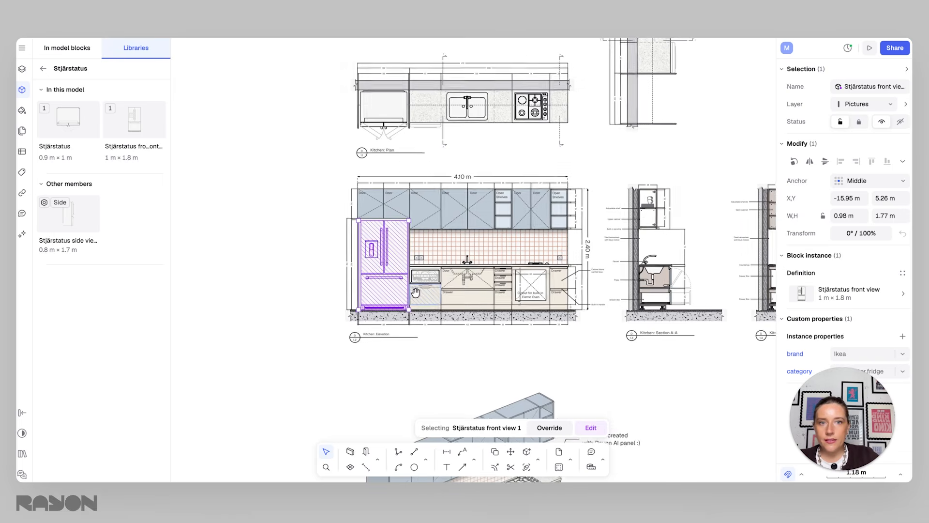
click(627, 187)
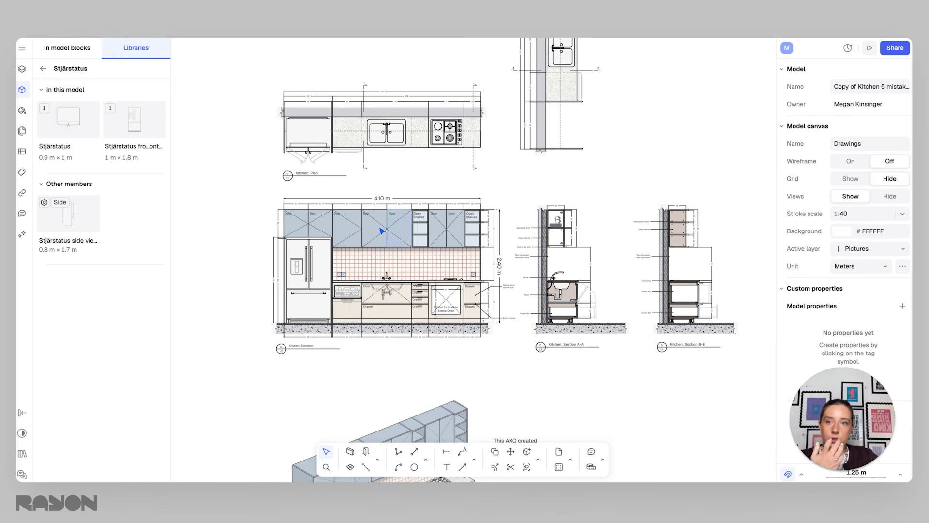
- Insert the Stjärstatus side view in the free space beside the kitchen elevation and delete it again
scroll(205, 240, left, 3)
drag(70, 221, 304, 219)
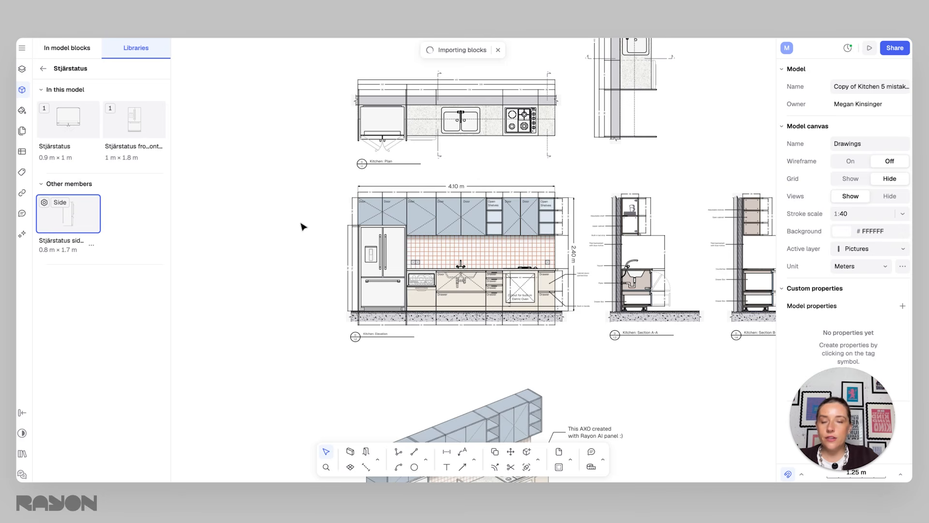
drag(301, 227, 317, 280)
scroll(323, 275, up, 3)
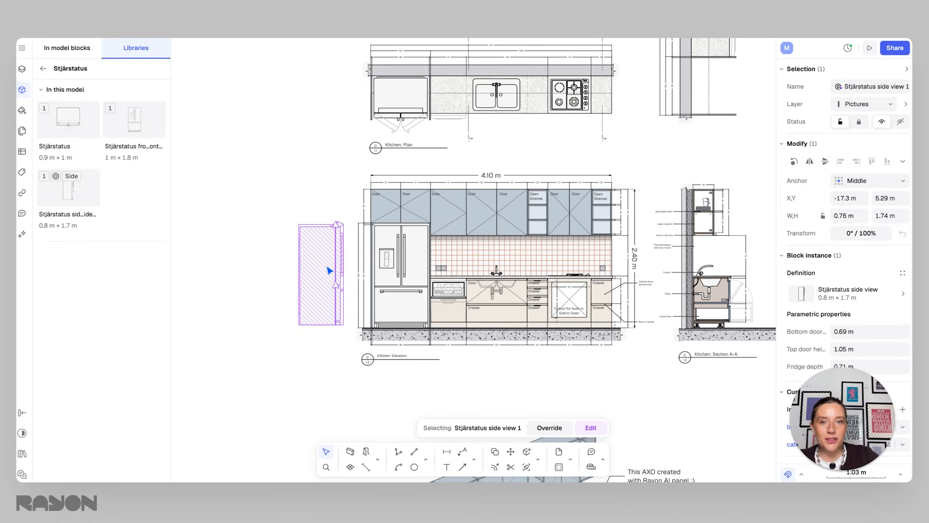
key(Delete)
- Examine the fridge's position in the kitchen plan and elevation alongside the section drawings
scroll(370, 257, up, 3)
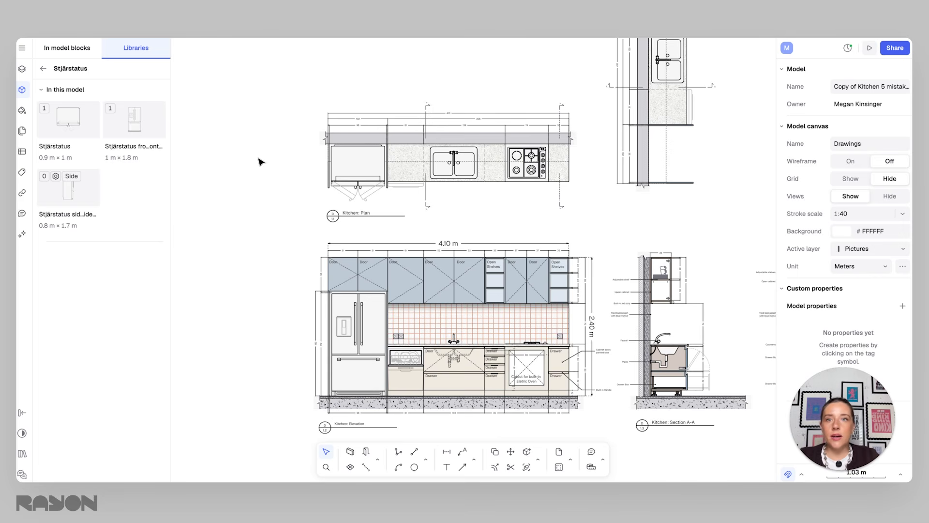
middle_drag(259, 184, 197, 176)
scroll(214, 176, down, 2)
scroll(249, 185, down, 1)
scroll(257, 190, down, 1)
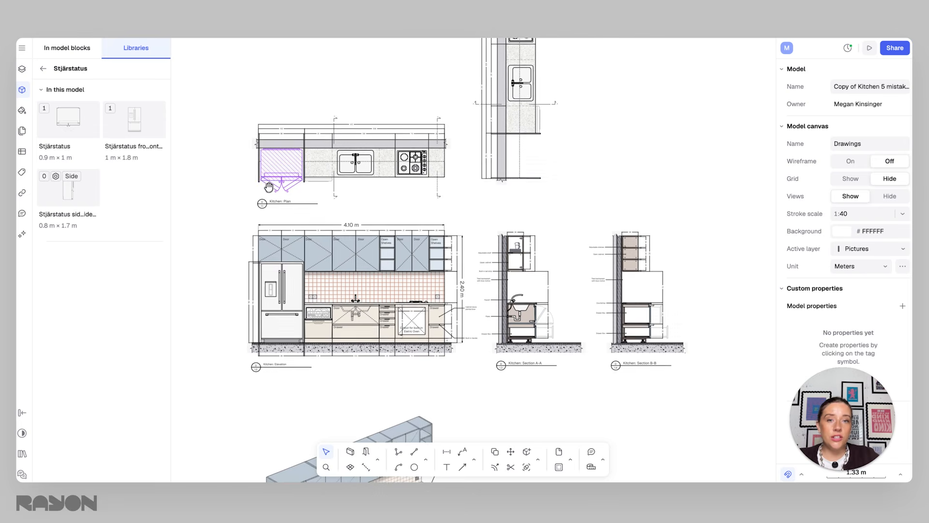
middle_drag(264, 179, 280, 213)
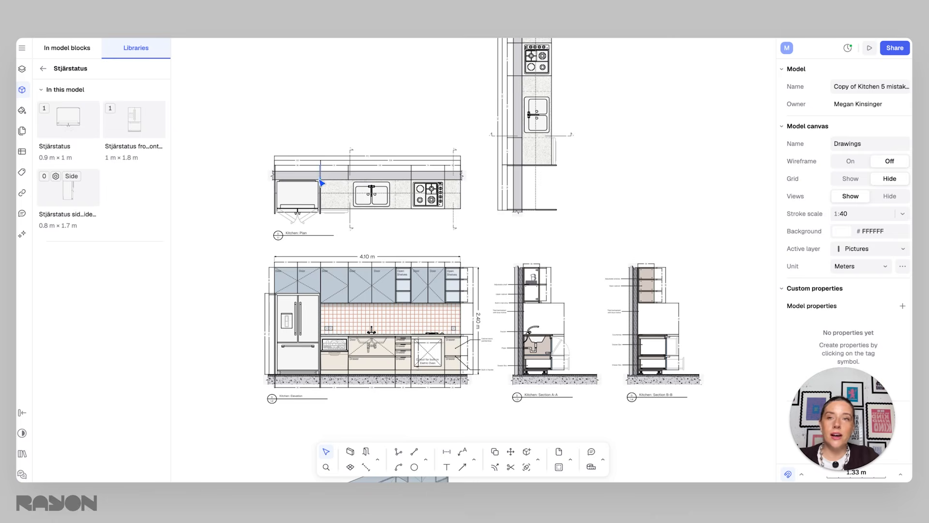
scroll(321, 181, up, 1)
middle_drag(320, 180, 337, 170)
scroll(358, 194, up, 1)
middle_drag(367, 207, 357, 239)
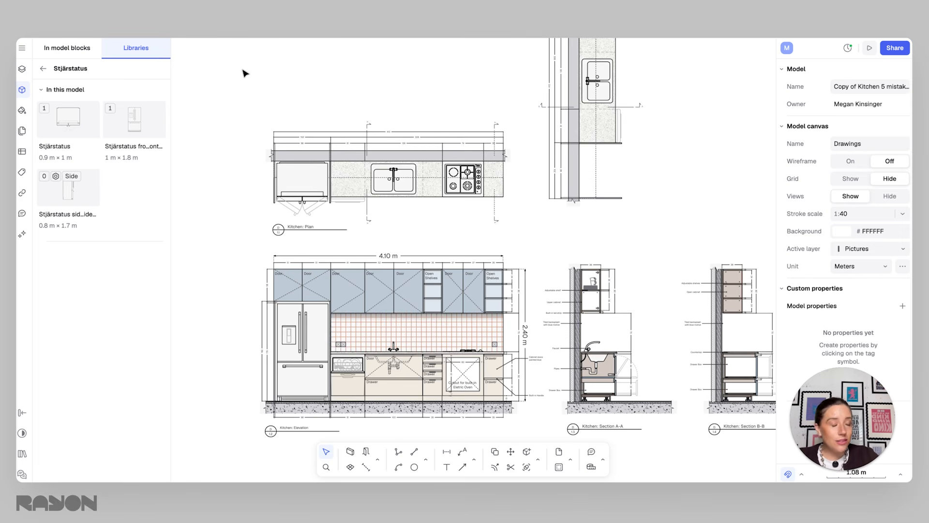
- Open the DWG Improt canvas and examine the imported kitchen linework, including an upper cabinet outline in the elevation
click(25, 64)
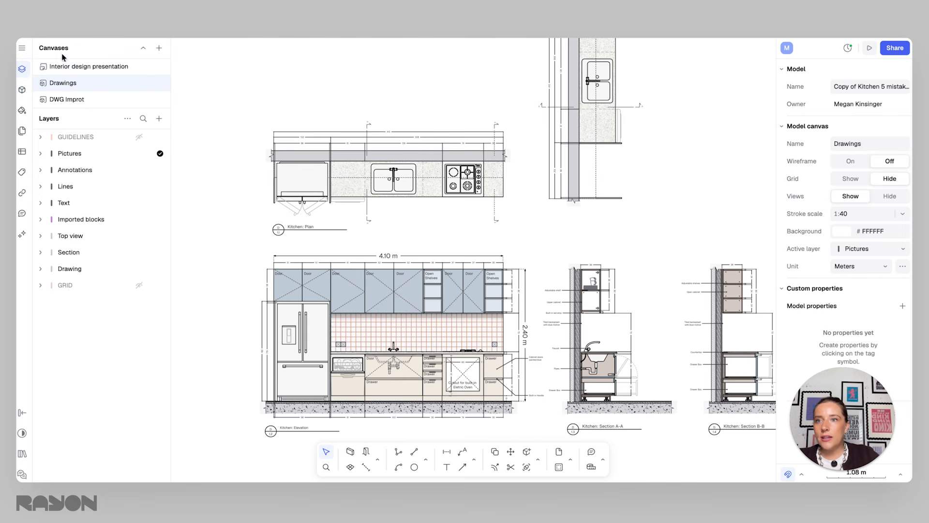
click(90, 100)
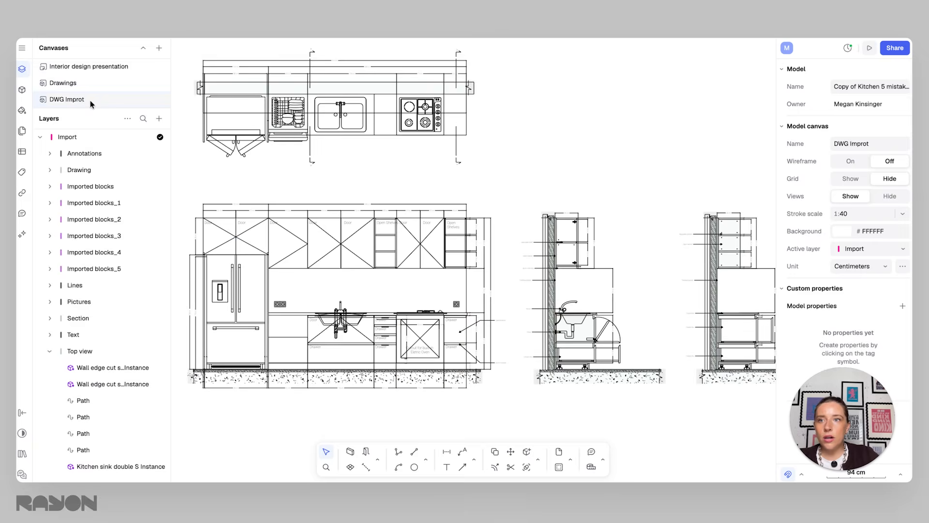
ctrl+scroll(525, 203, down, 5)
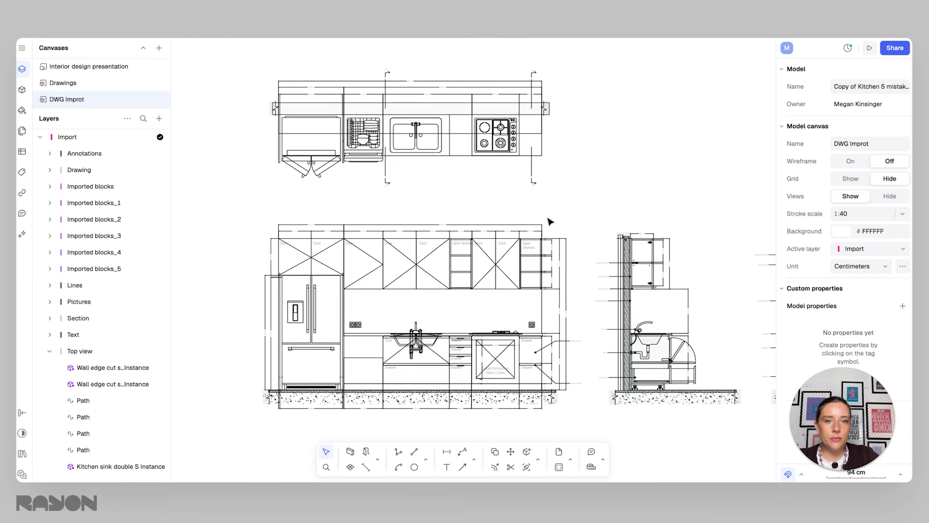
ctrl+scroll(468, 292, up, 1)
click(438, 297)
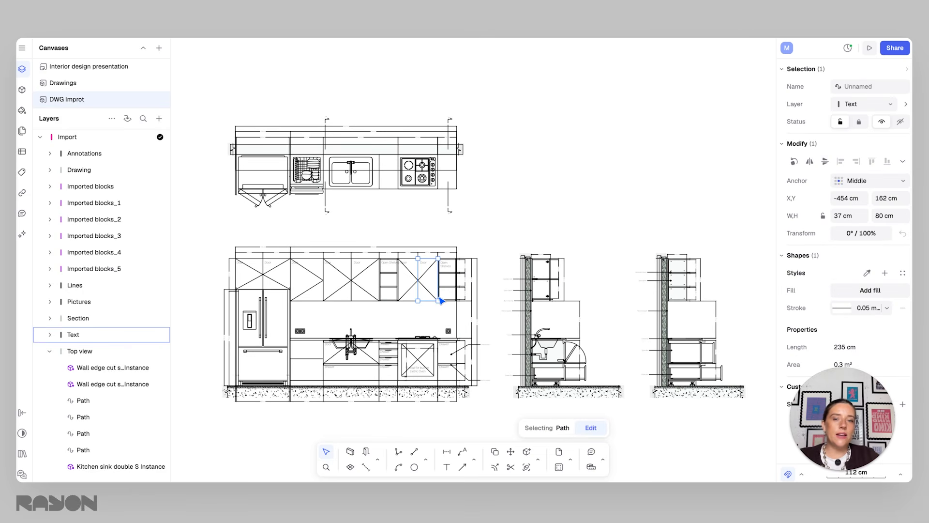
click(495, 221)
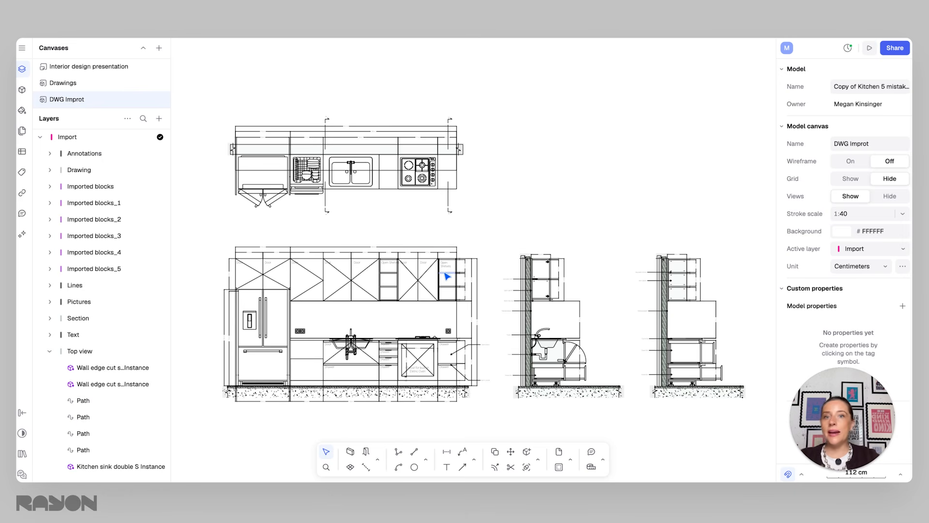
middle_drag(300, 330, 364, 325)
scroll(396, 329, up, 1)
scroll(397, 331, up, 3)
middle_drag(420, 310, 453, 346)
scroll(452, 344, down, 1)
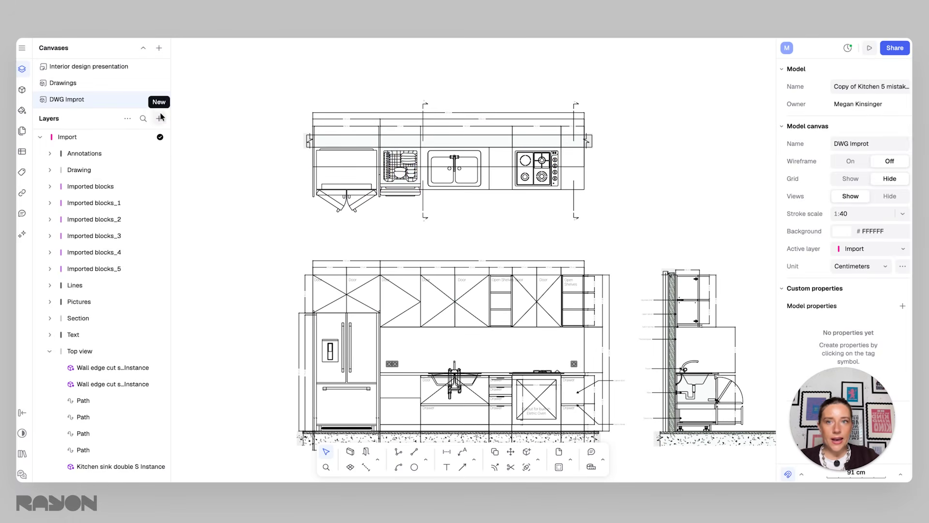
- Open the Interior design presentation canvas and examine the styled Kitchen Elevation page
click(108, 70)
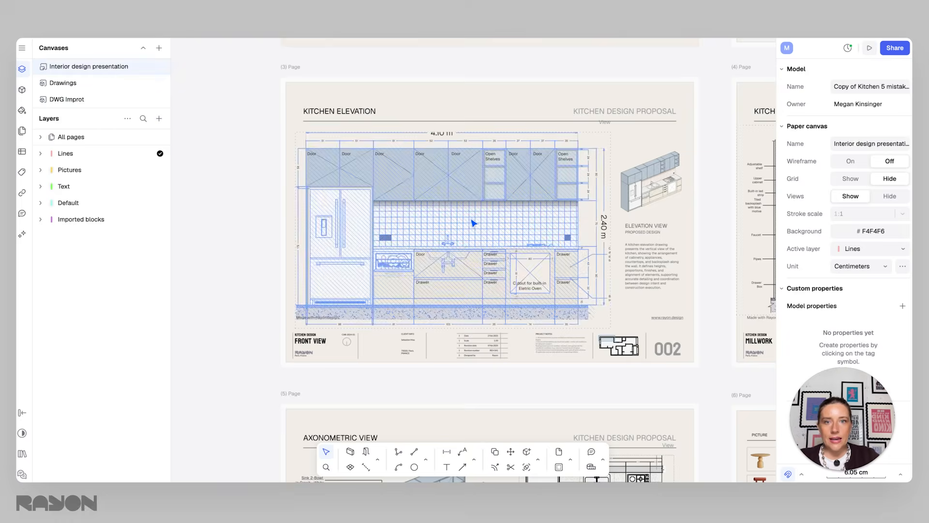
scroll(357, 300, up, 2)
ctrl+scroll(356, 301, up, 5)
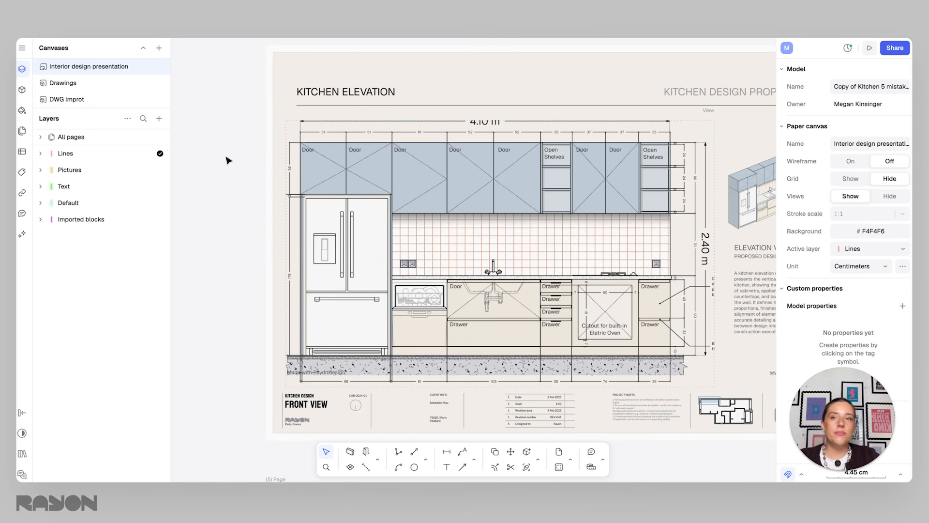
- Return to the DWG Improt canvas and examine the unstyled kitchen elevation
click(73, 100)
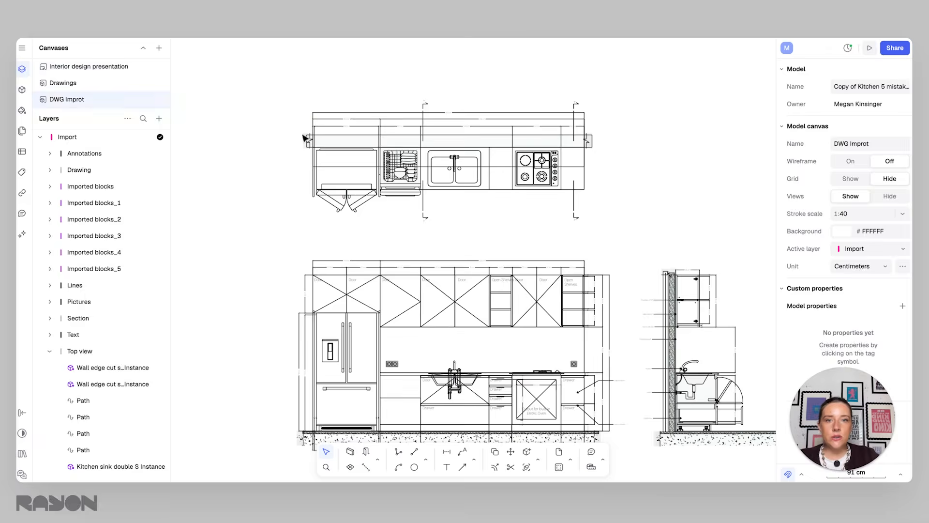
scroll(523, 218, down, 3)
ctrl+scroll(494, 286, up, 5)
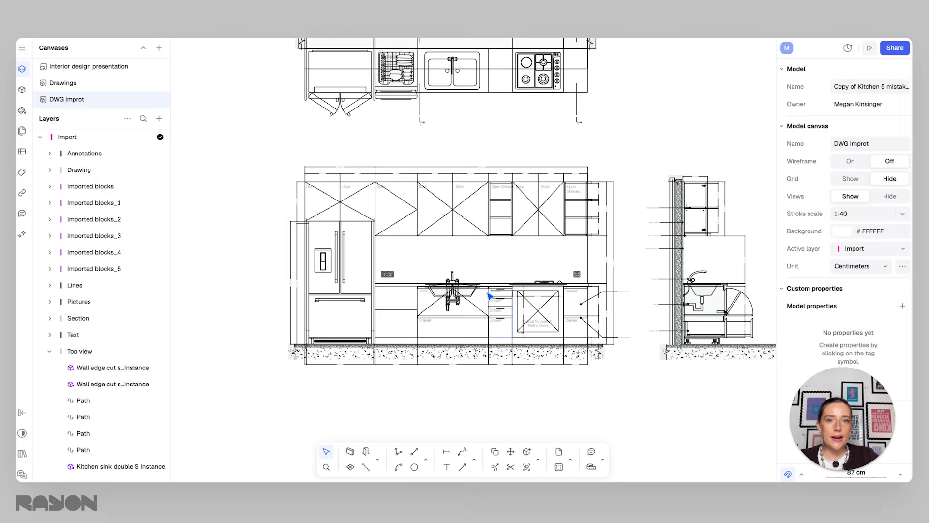
- Draw a 308 by 70 cm rectangle over the elevation's backsplash, between the upper cabinets and the countertop
ctrl+scroll(411, 263, up, 2)
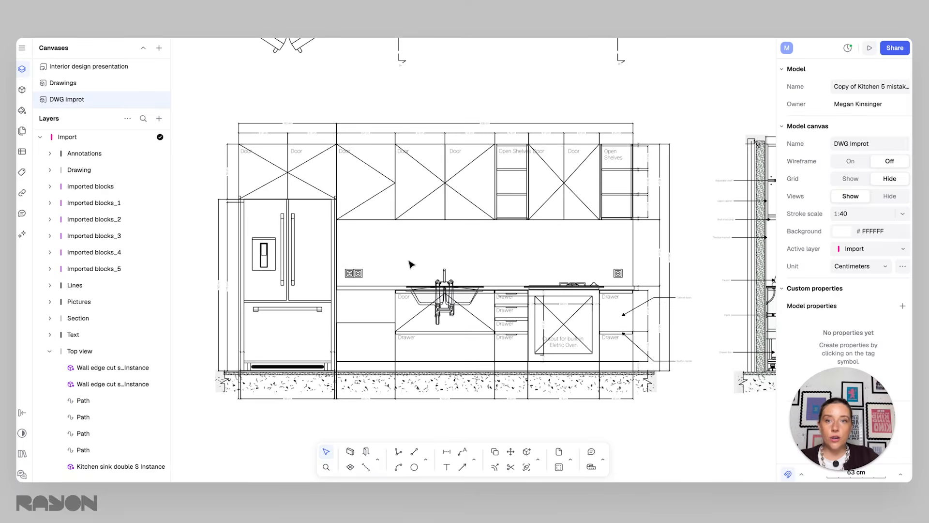
scroll(415, 261, down, 1)
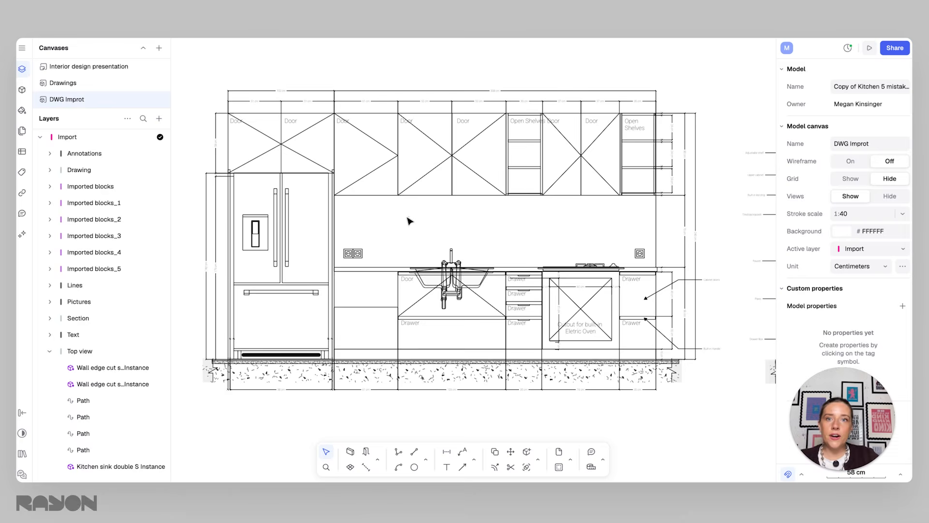
ctrl+scroll(405, 225, up, 2)
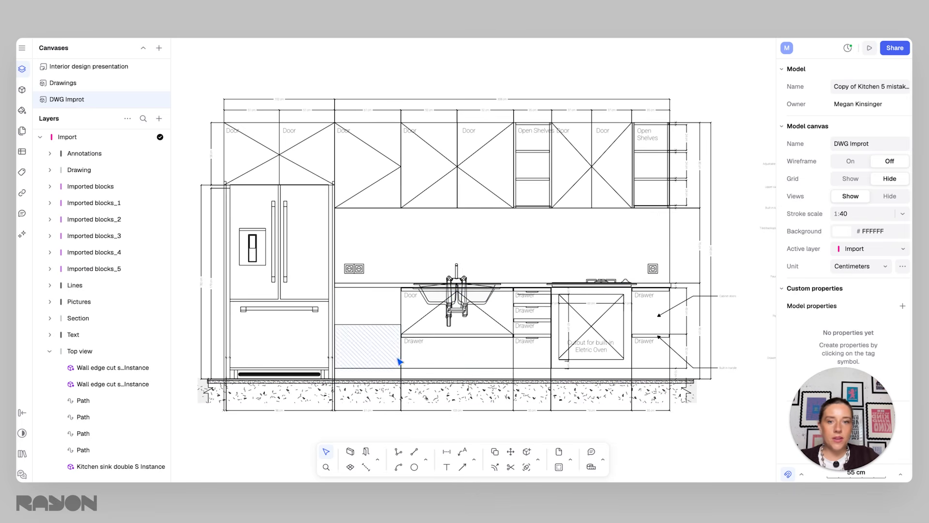
click(427, 461)
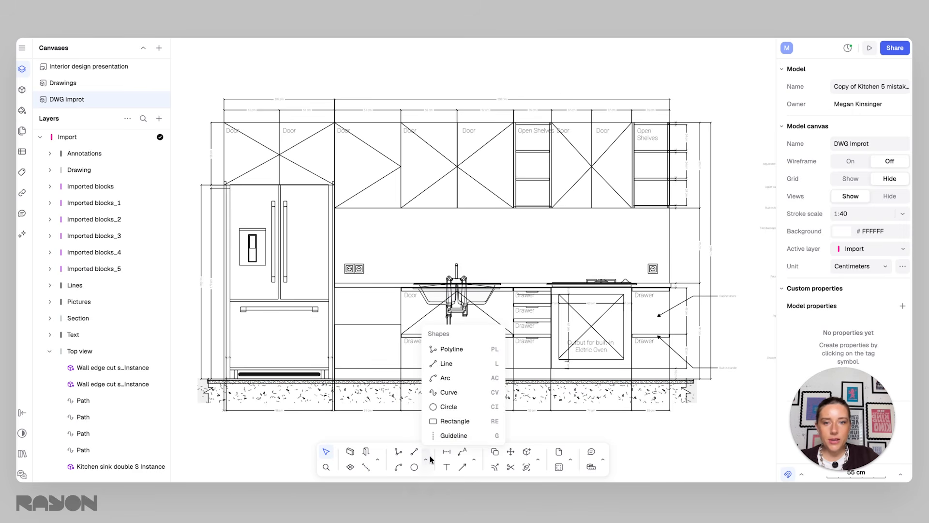
click(448, 425)
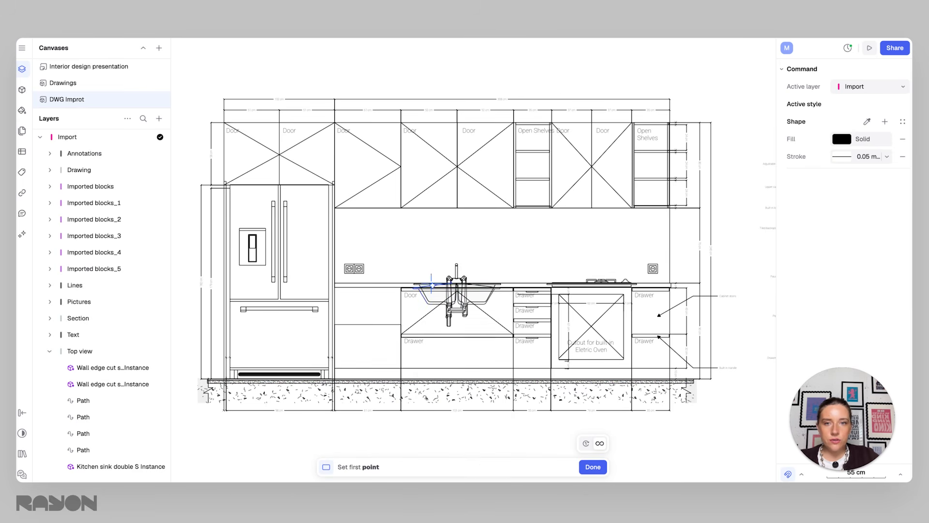
scroll(346, 207, up, 1)
middle_drag(426, 230, 361, 216)
scroll(361, 216, up, 2)
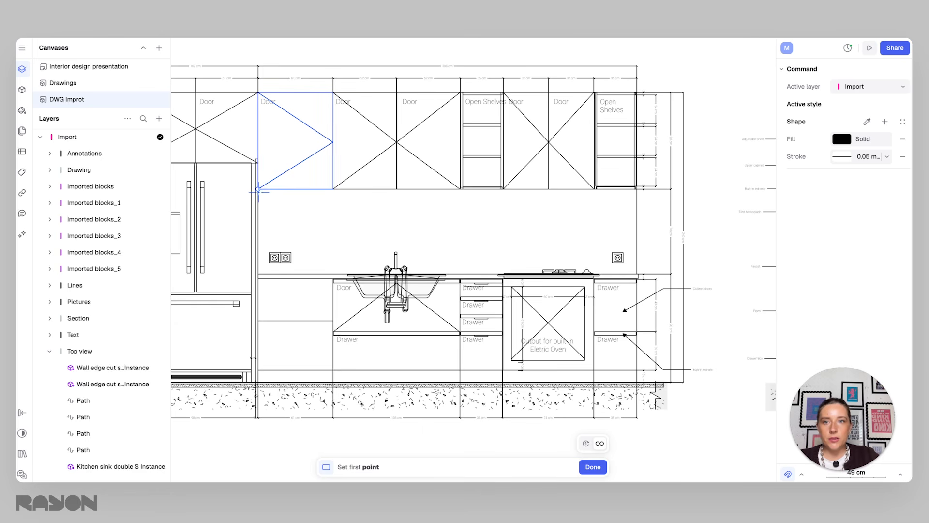
click(258, 188)
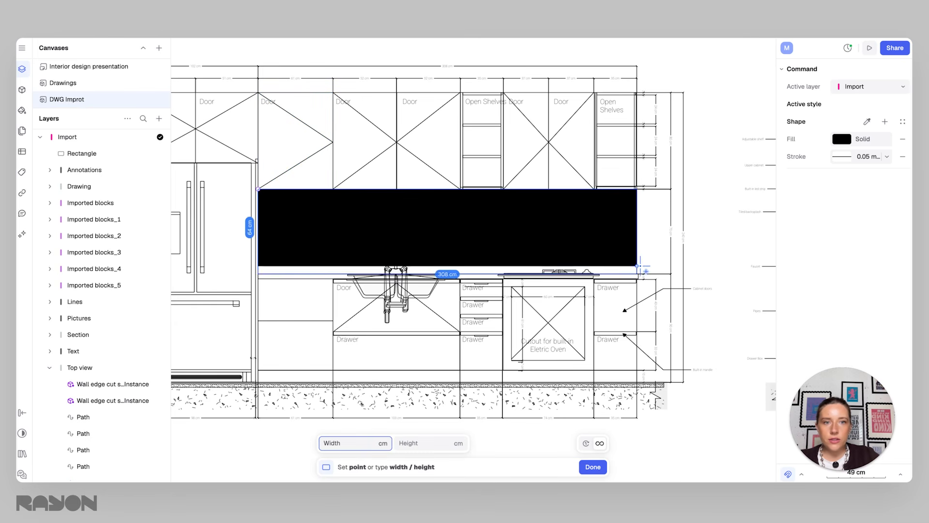
scroll(639, 274, up, 2)
click(632, 275)
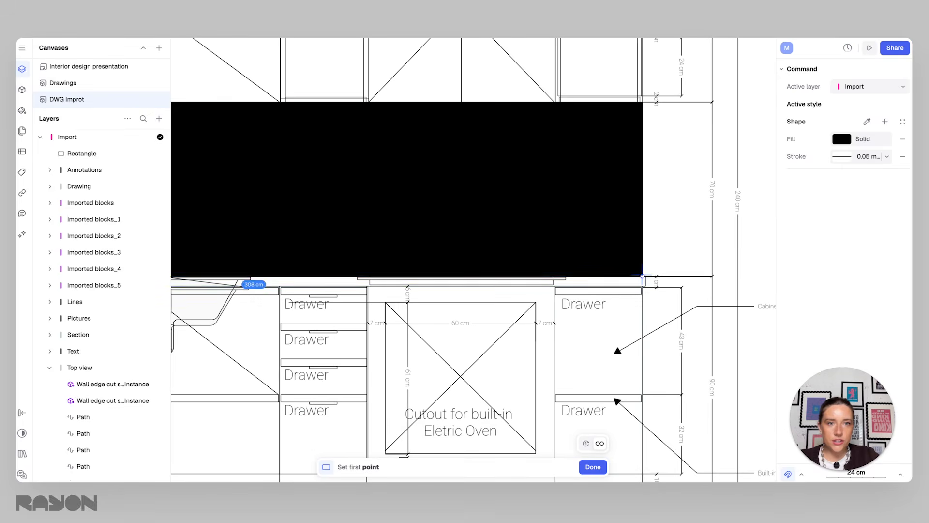
scroll(494, 310, down, 3)
middle_drag(495, 310, 599, 324)
key(Escape)
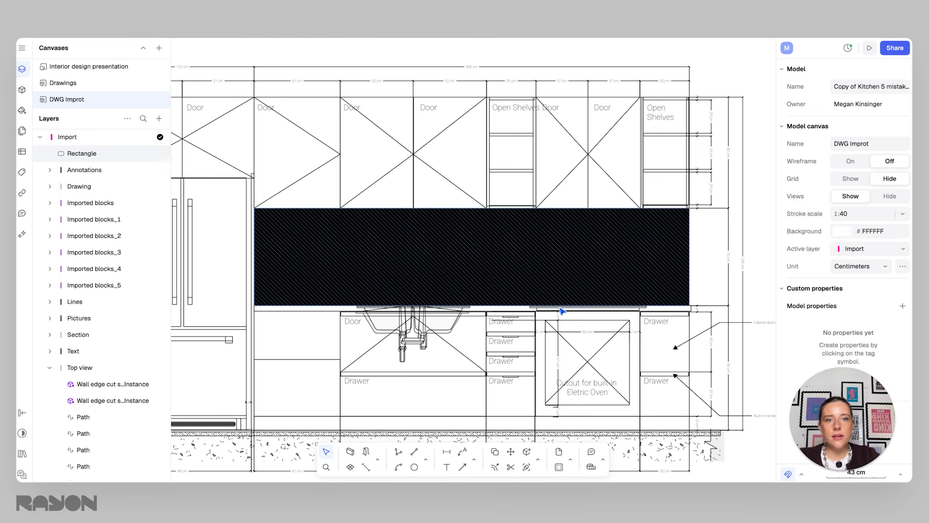
- Try gradient, texture, hatch, image and solid fills on the backsplash rectangle
click(595, 264)
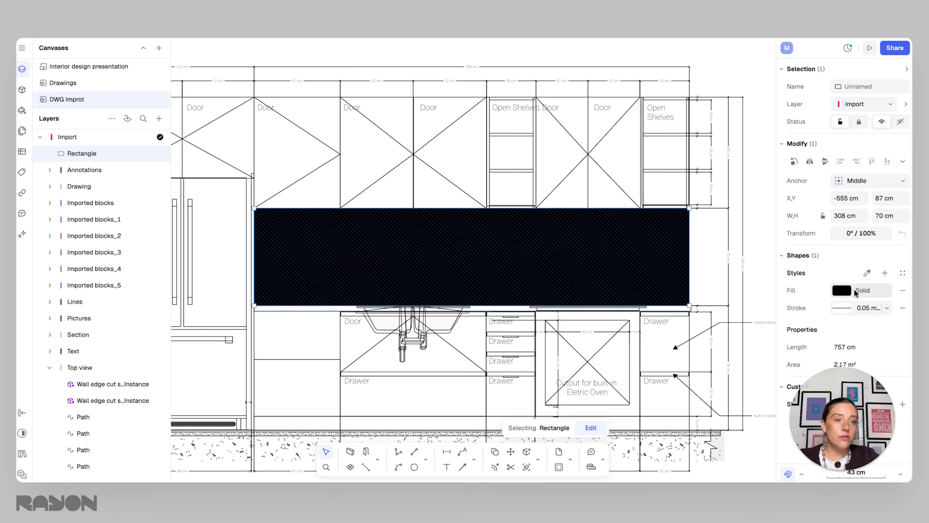
click(847, 290)
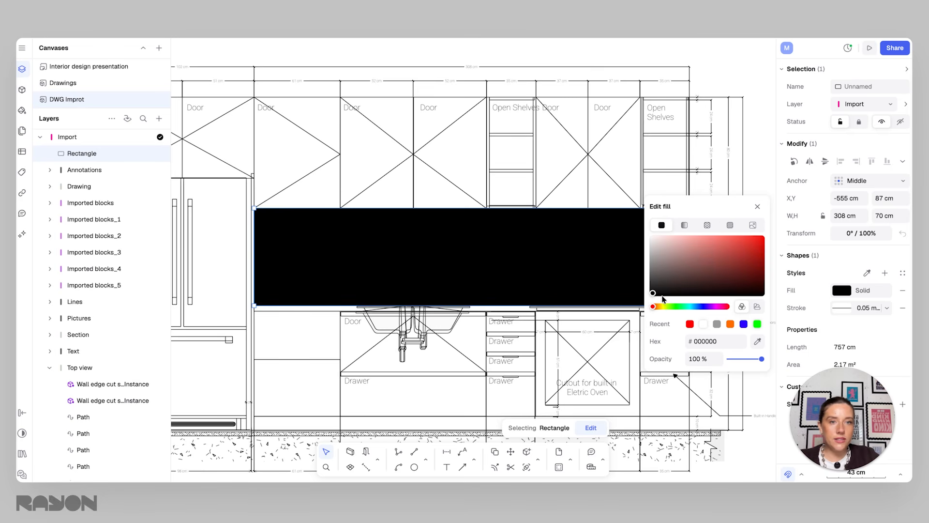
click(685, 226)
click(708, 216)
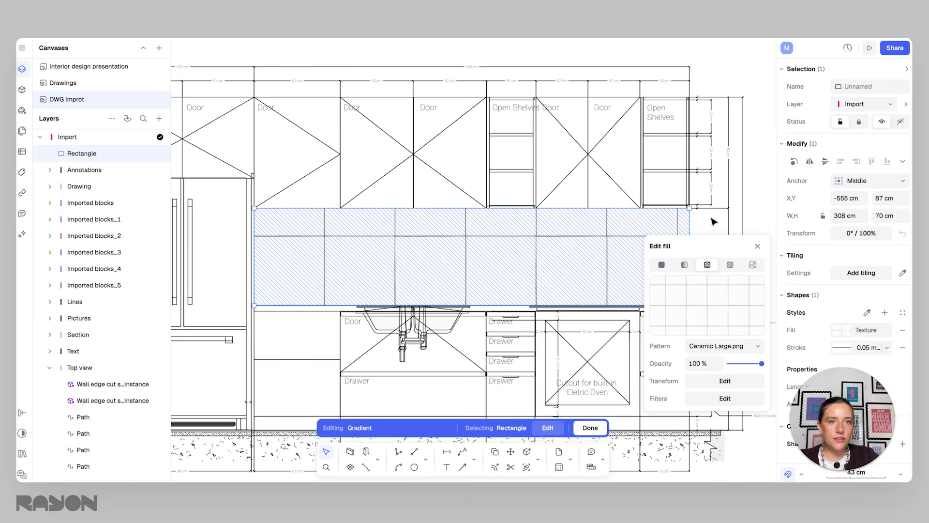
click(730, 265)
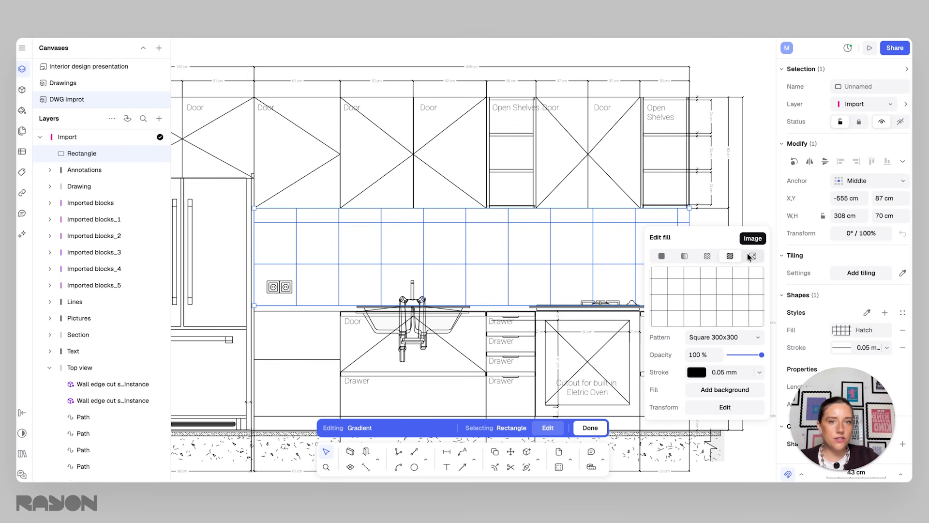
click(752, 257)
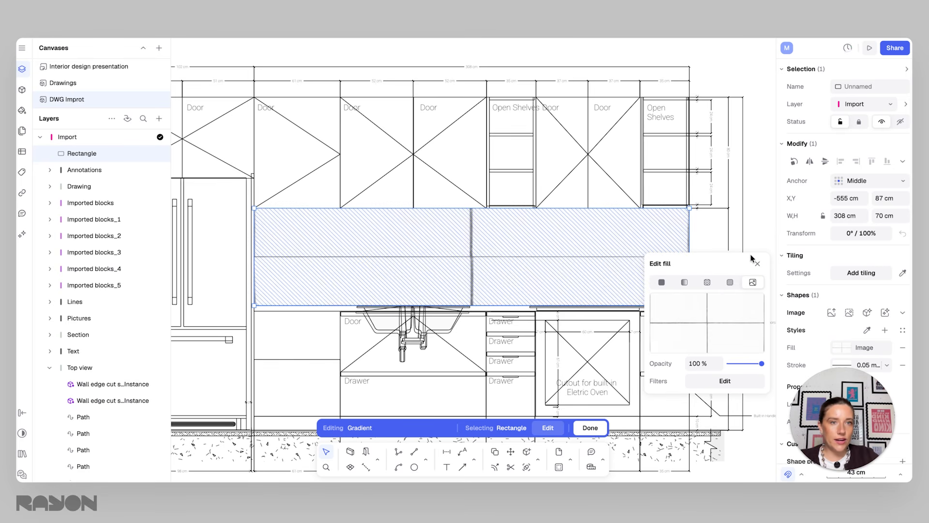
click(729, 282)
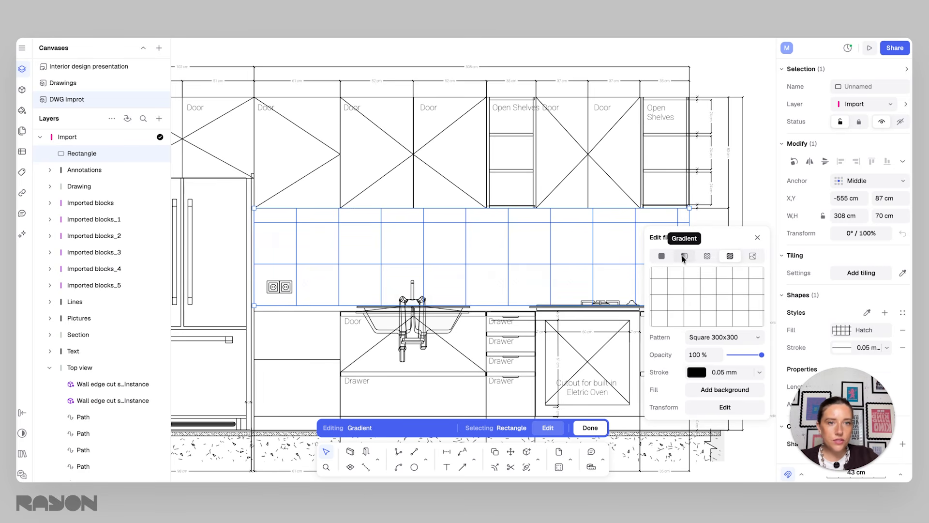
click(663, 256)
click(685, 226)
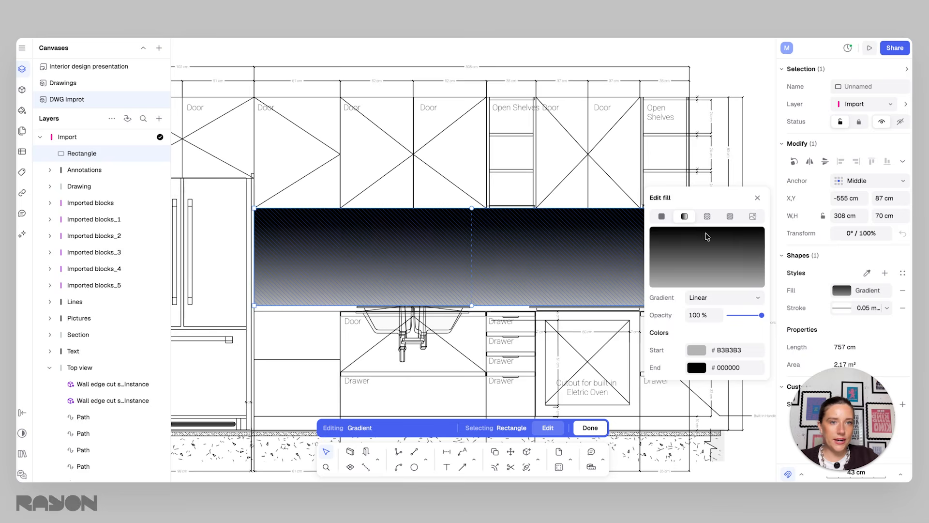
- Apply the Ceramic Large.png texture fill to the backsplash rectangle and browse the other available textures
click(707, 225)
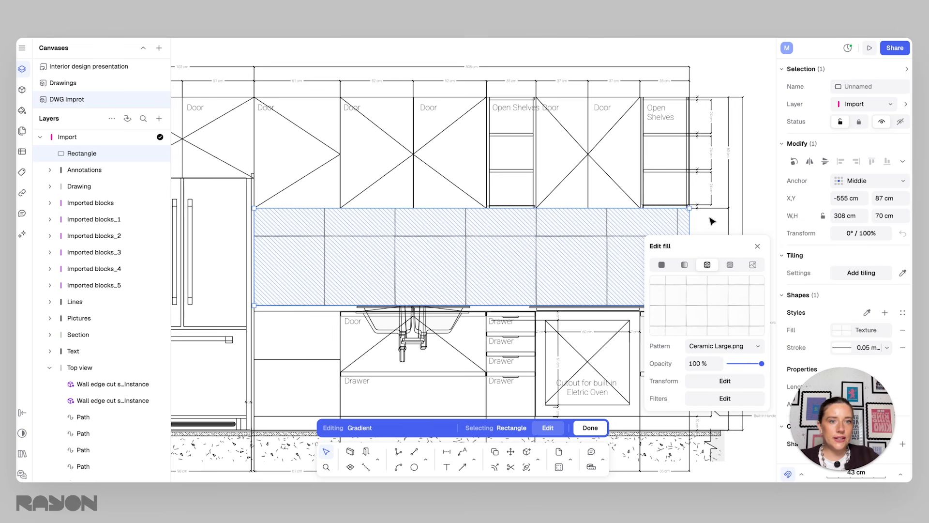
click(719, 345)
scroll(733, 230, down, 3)
scroll(733, 230, down, 10)
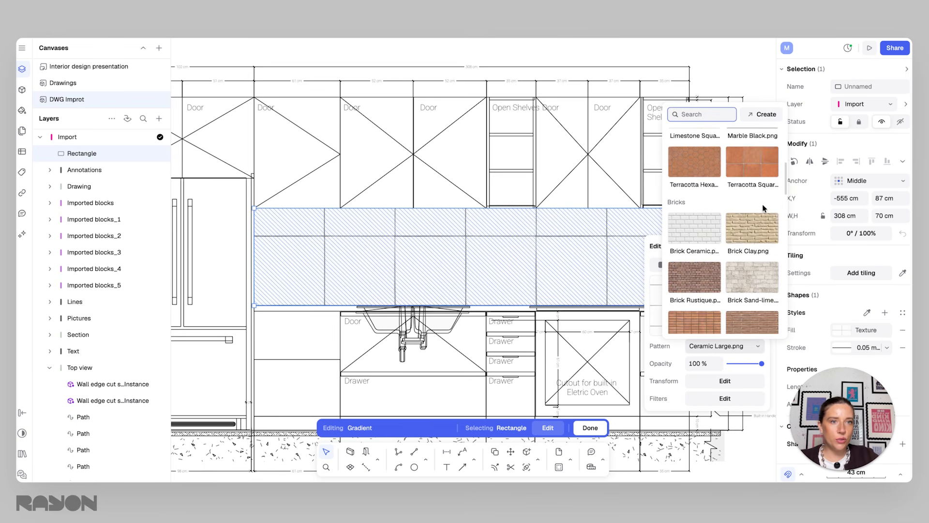
scroll(728, 206, down, 5)
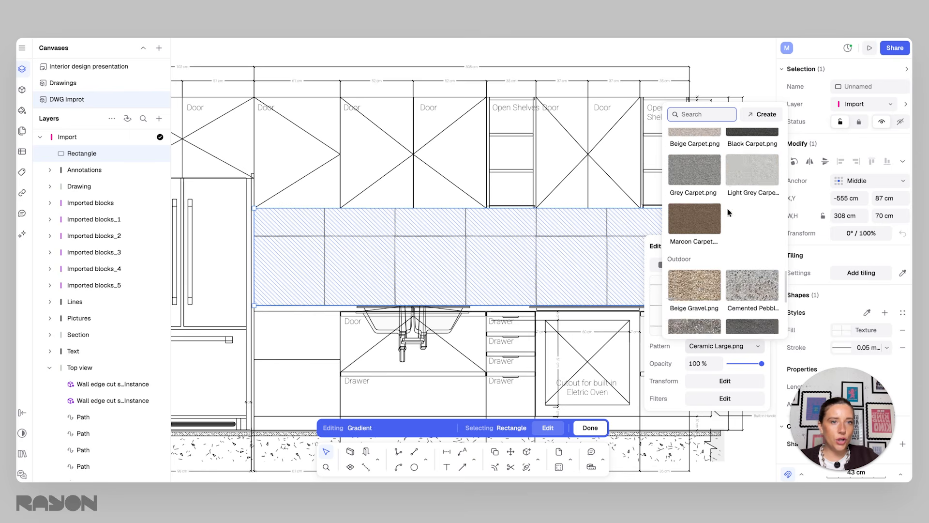
click(773, 356)
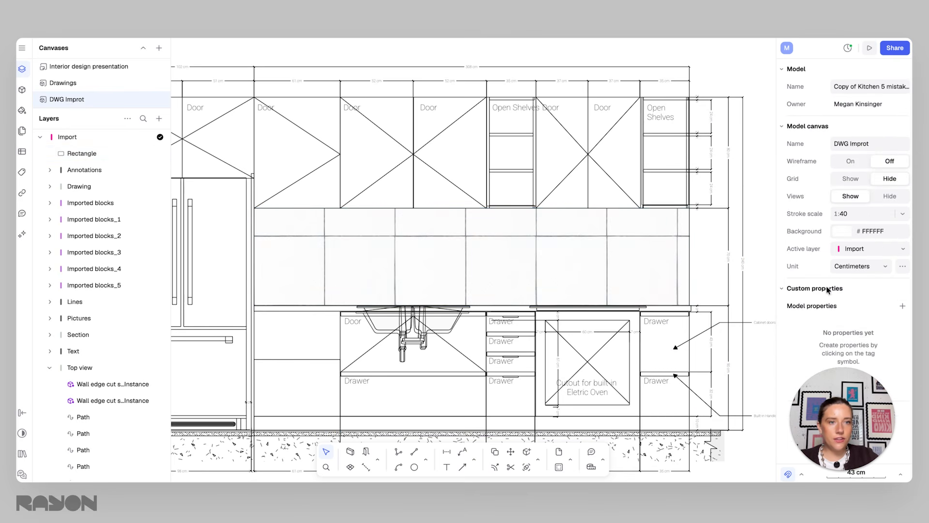
- Fill the backsplash rectangle with a hatch using the Brick Running pattern
click(563, 257)
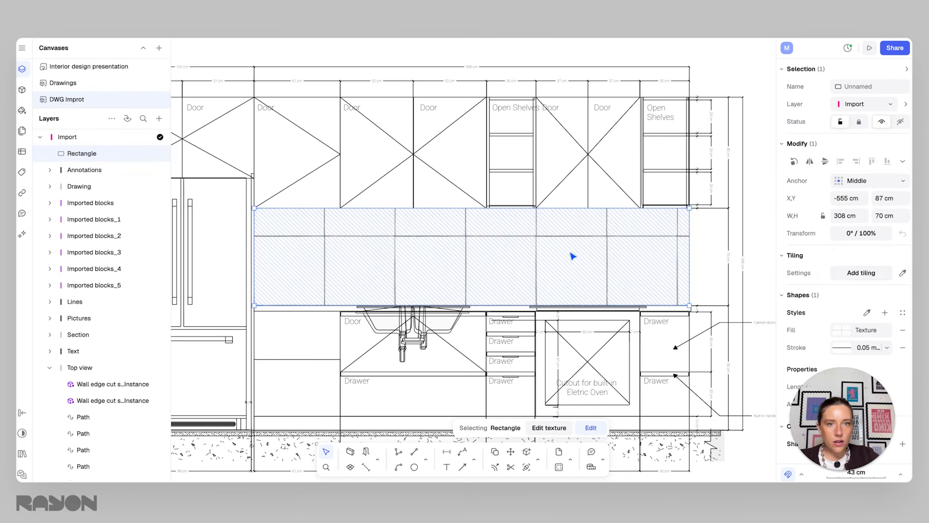
click(728, 261)
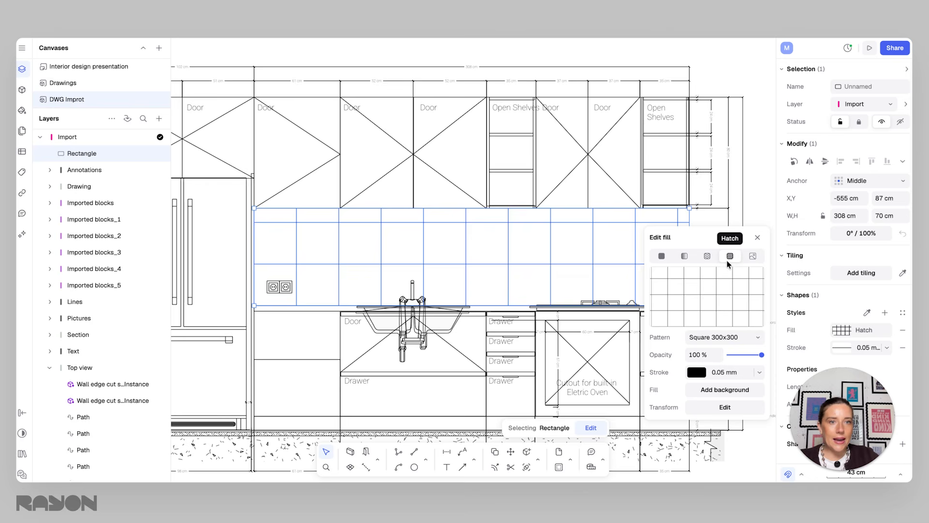
click(726, 339)
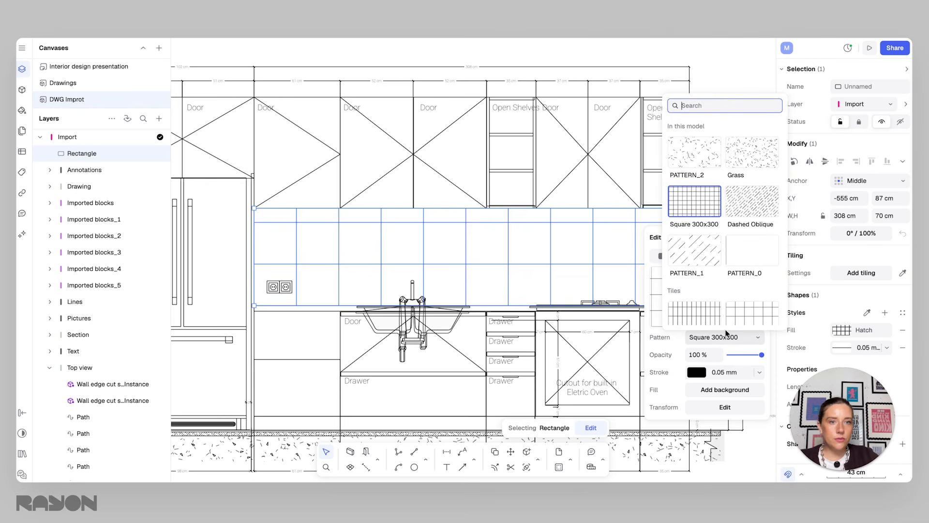
scroll(755, 194, up, 3)
scroll(758, 171, down, 3)
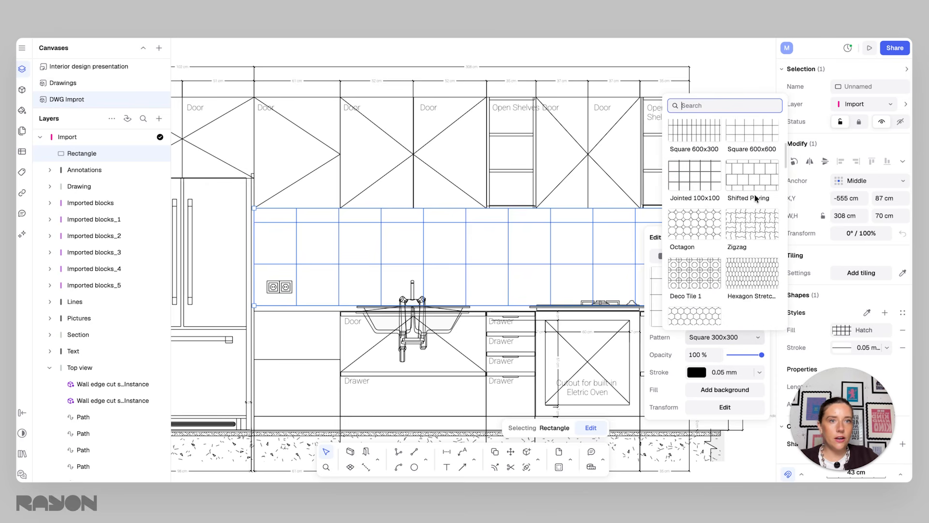
scroll(754, 197, down, 5)
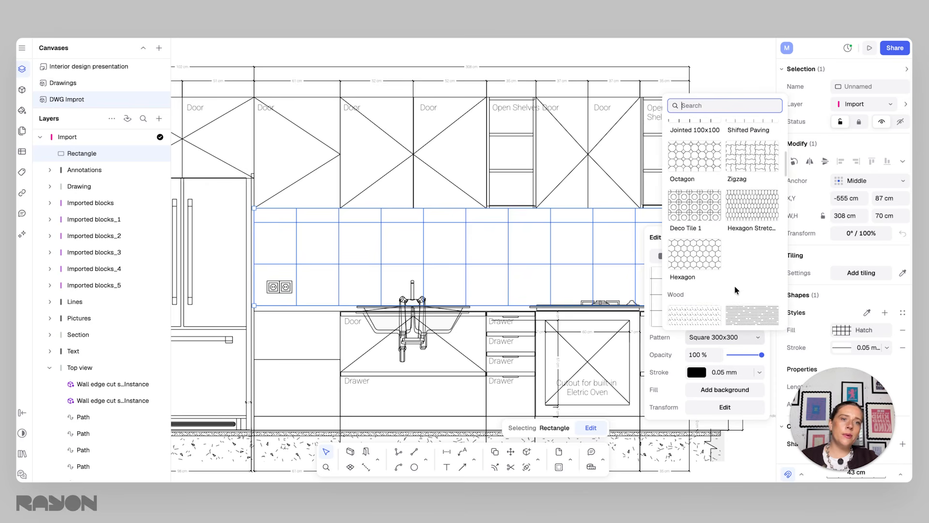
scroll(734, 268, down, 4)
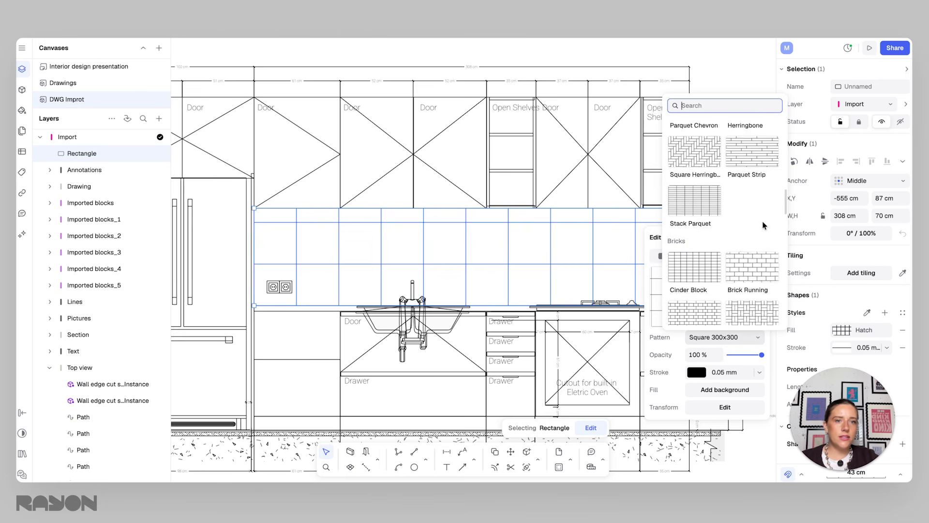
click(755, 272)
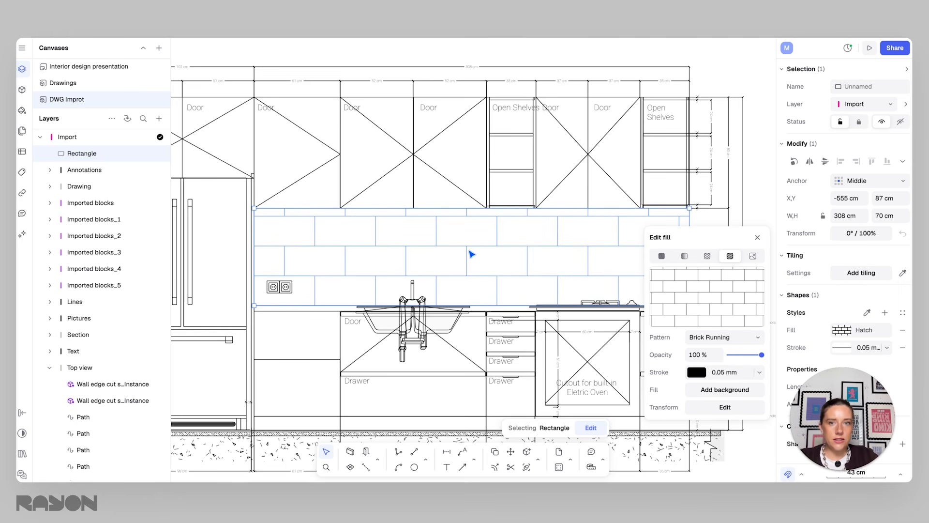
- Set the backsplash hatch's scale to 0.5 and its rotation to 45°
click(724, 407)
click(582, 391)
drag(577, 390, 519, 386)
text(0.5)
key(Return)
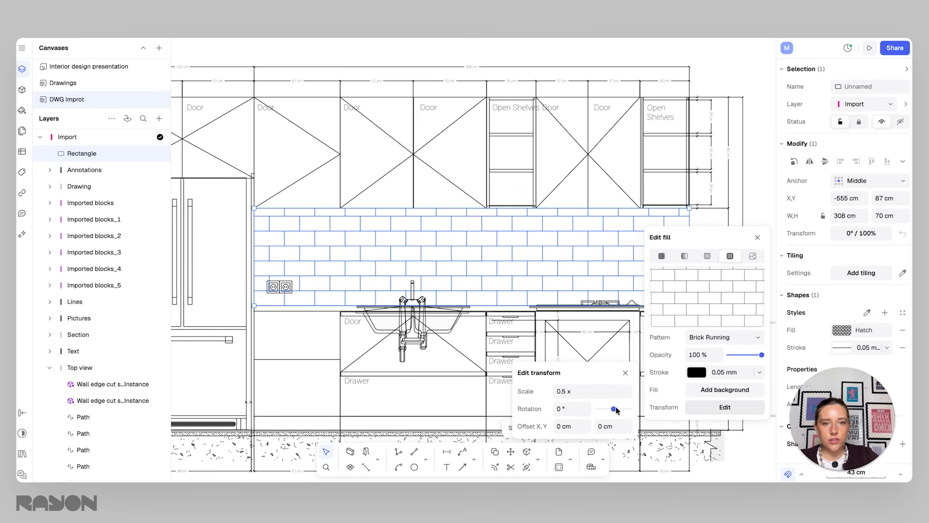
click(556, 409)
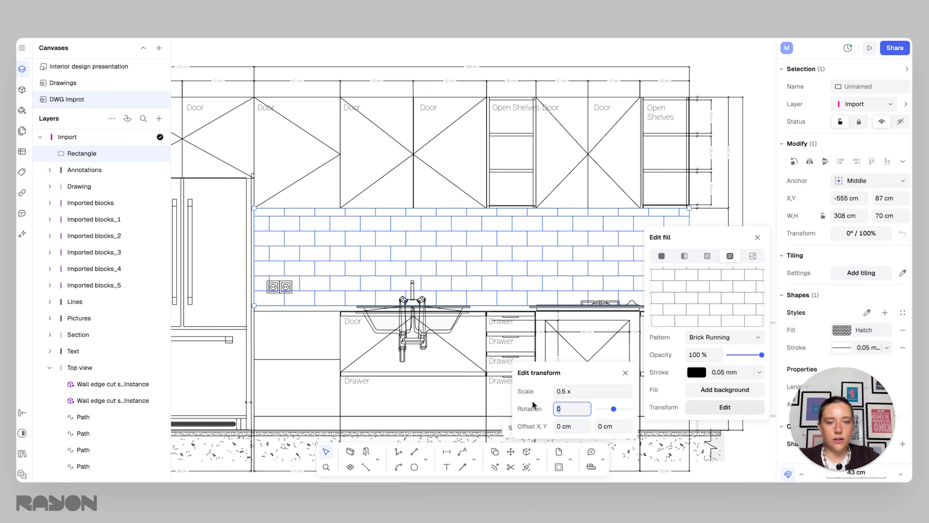
text(45)
key(Return)
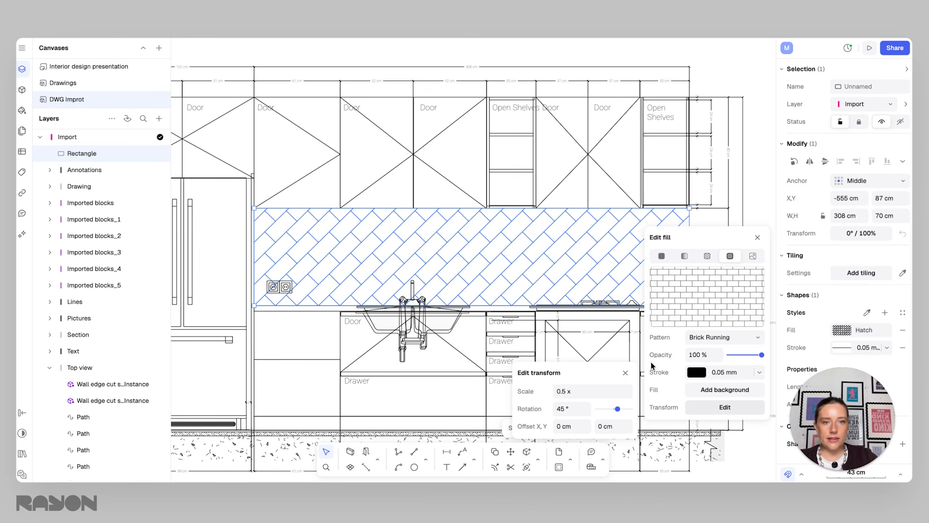
key(Escape)
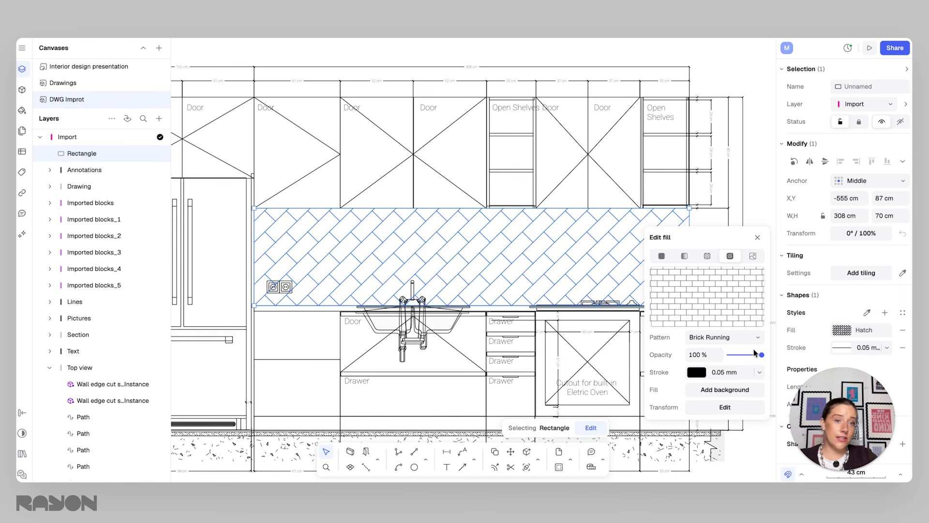
- Lower the backsplash hatch's opacity to 31% and deselect the rectangle
drag(762, 355, 739, 357)
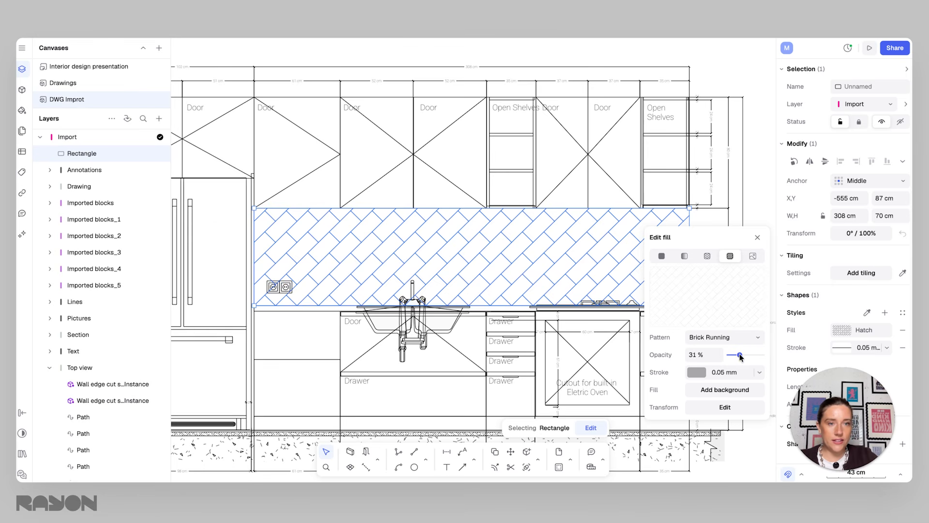
click(761, 205)
click(614, 259)
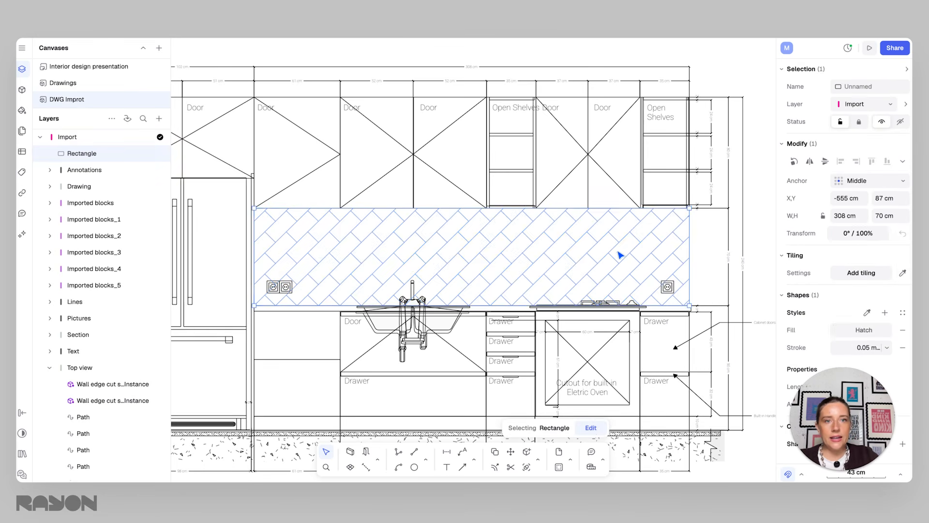
click(845, 331)
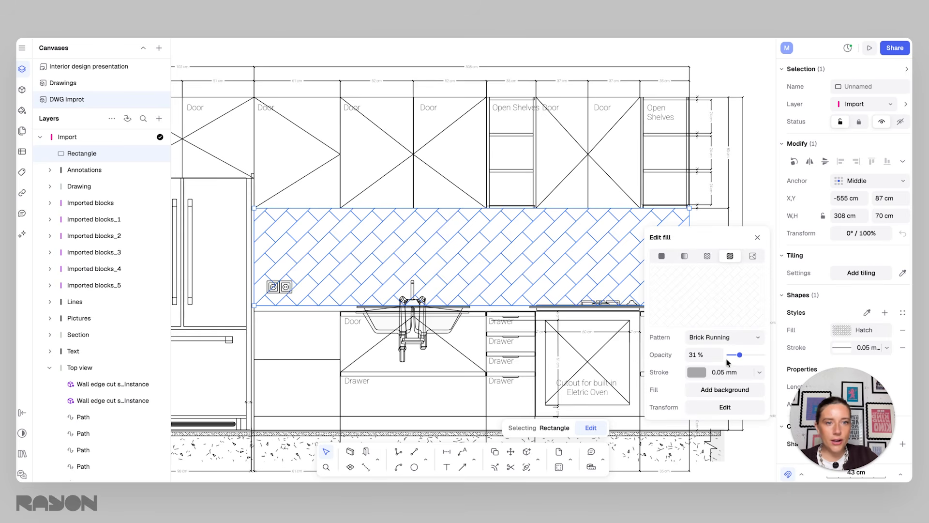
key(Escape)
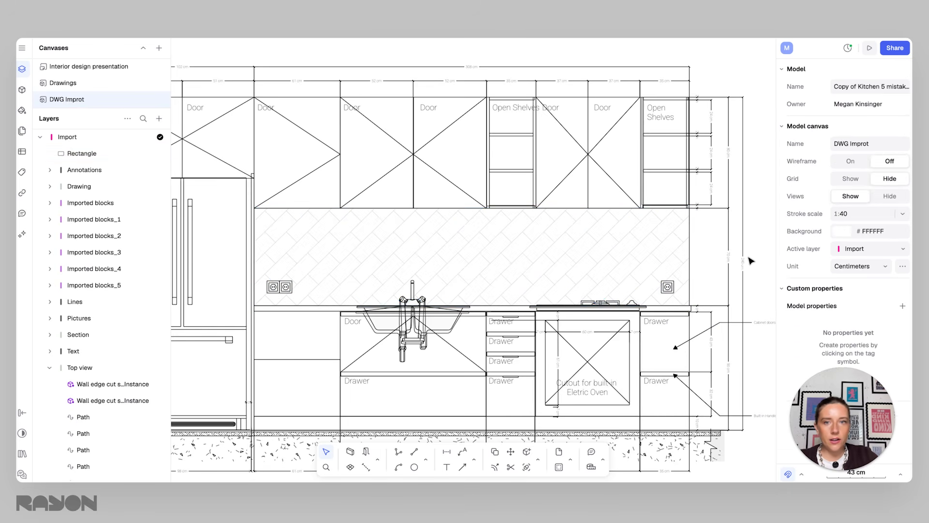
- Recolour the backsplash rectangle's hatch lines to red (#FF0000) and set their opacity to 47%
ctrl+scroll(712, 297, down, 2)
scroll(676, 324, down, 3)
scroll(672, 324, up, 1)
middle_drag(589, 347, 602, 326)
scroll(600, 317, up, 1)
click(578, 279)
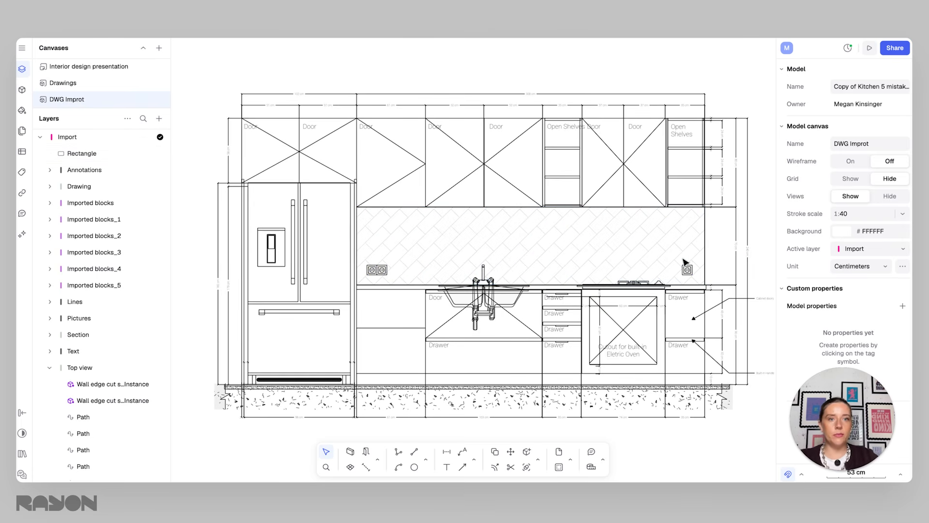
click(651, 245)
scroll(702, 244, right, 2)
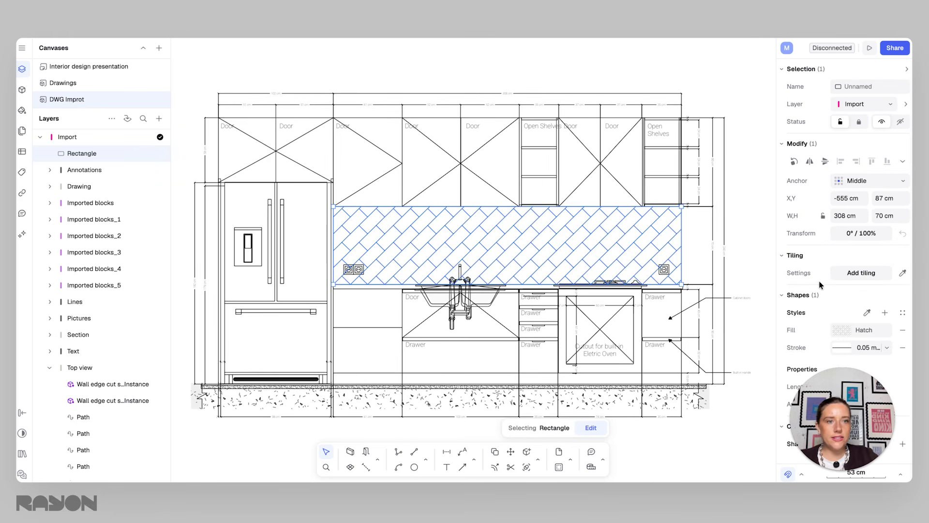
click(842, 327)
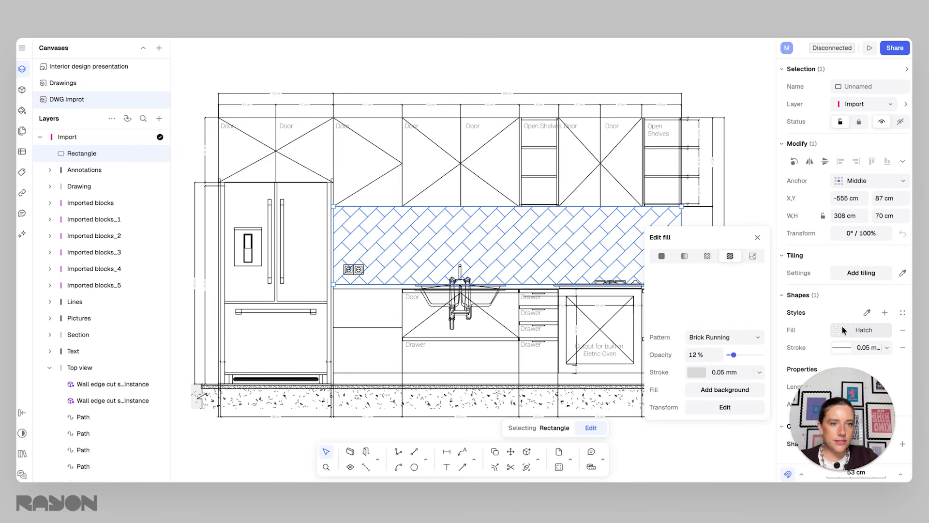
click(701, 372)
drag(727, 307, 781, 267)
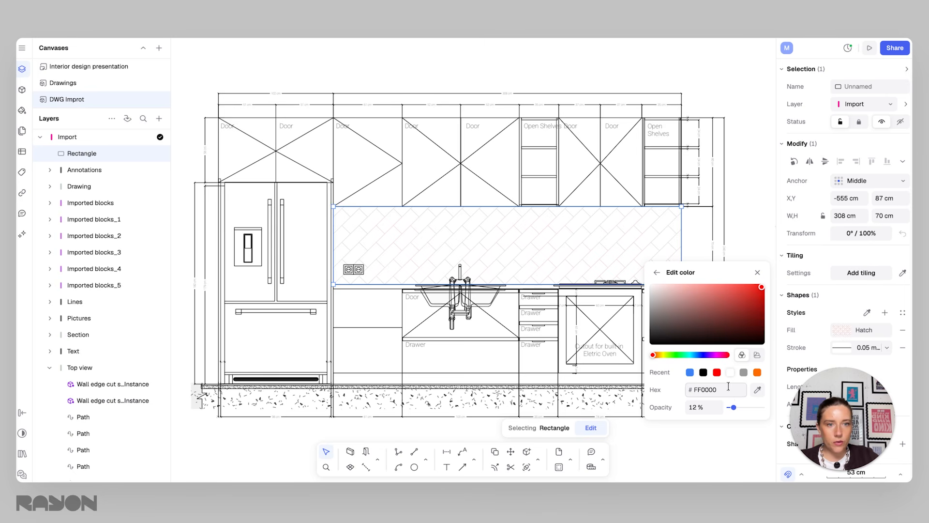
drag(734, 407, 745, 407)
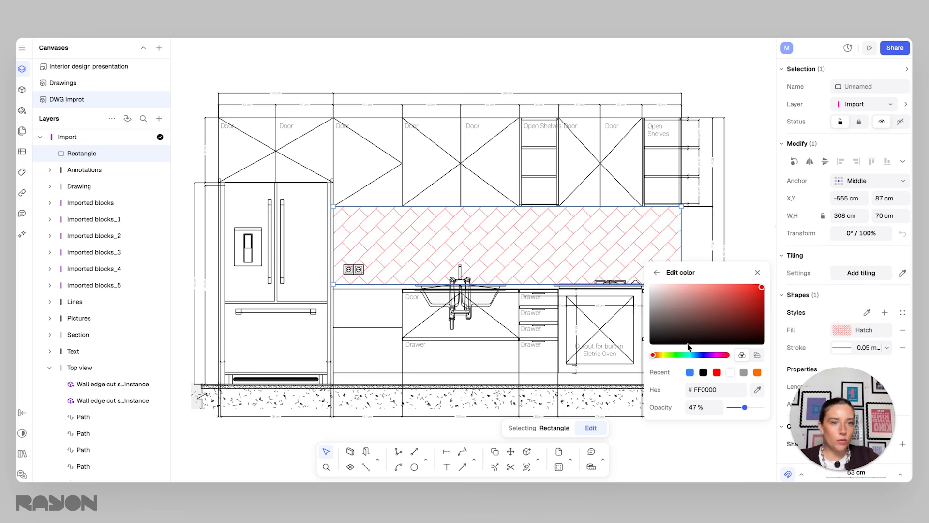
click(657, 272)
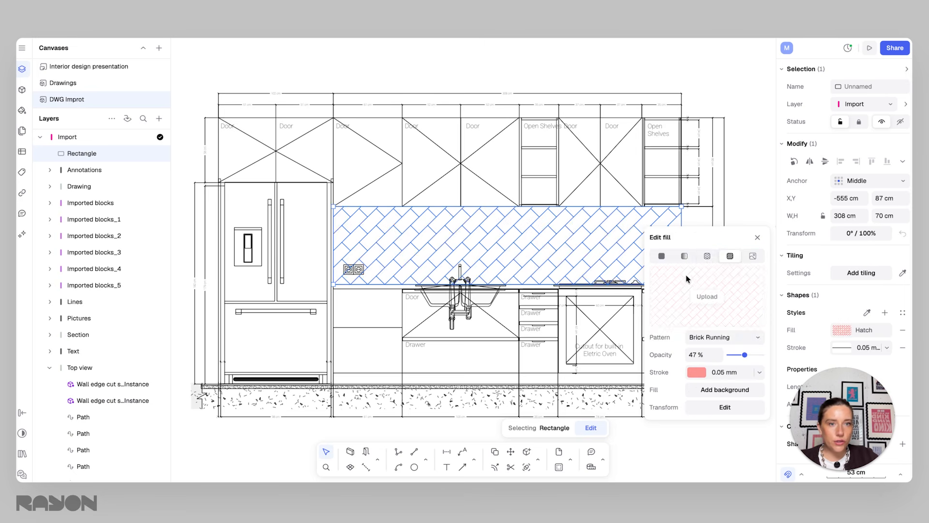
- Fill the backsplash rectangle with the Terracotta Hexagon texture and lower its opacity to 68%
click(707, 257)
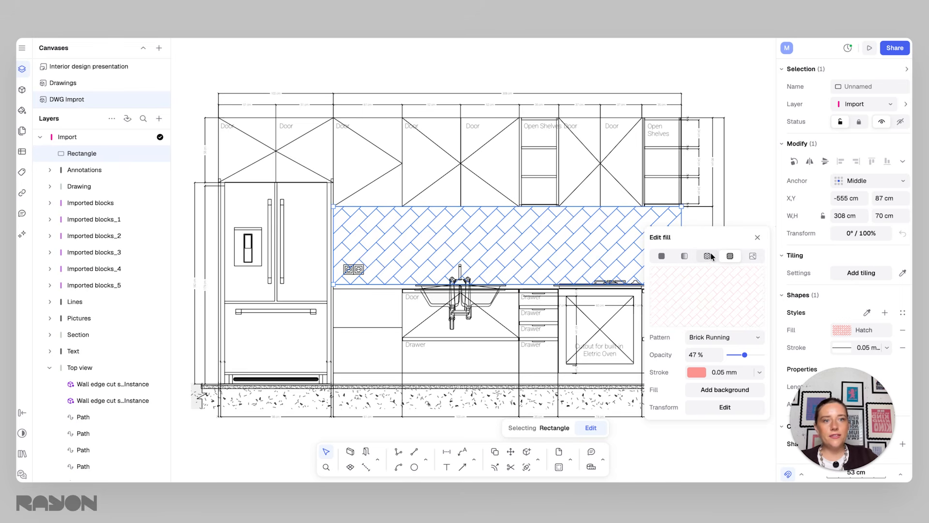
click(721, 346)
scroll(731, 244, down, 5)
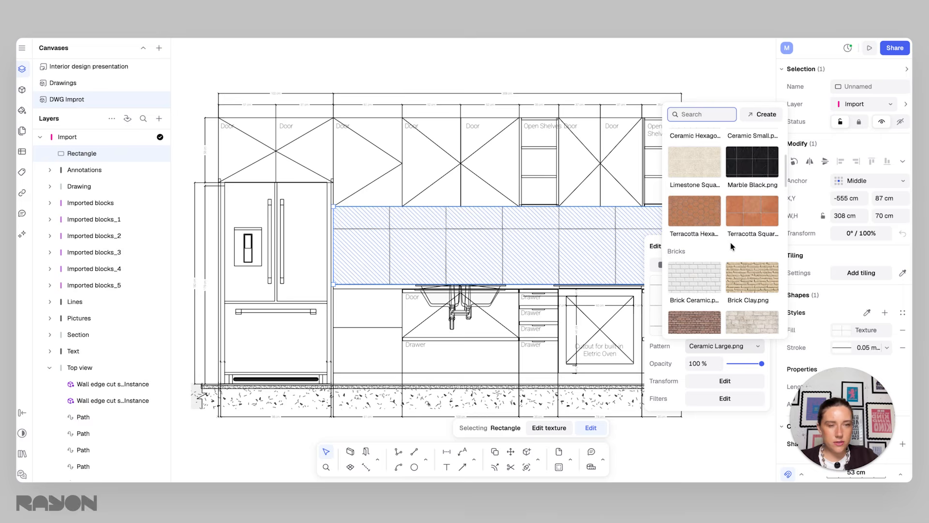
click(710, 221)
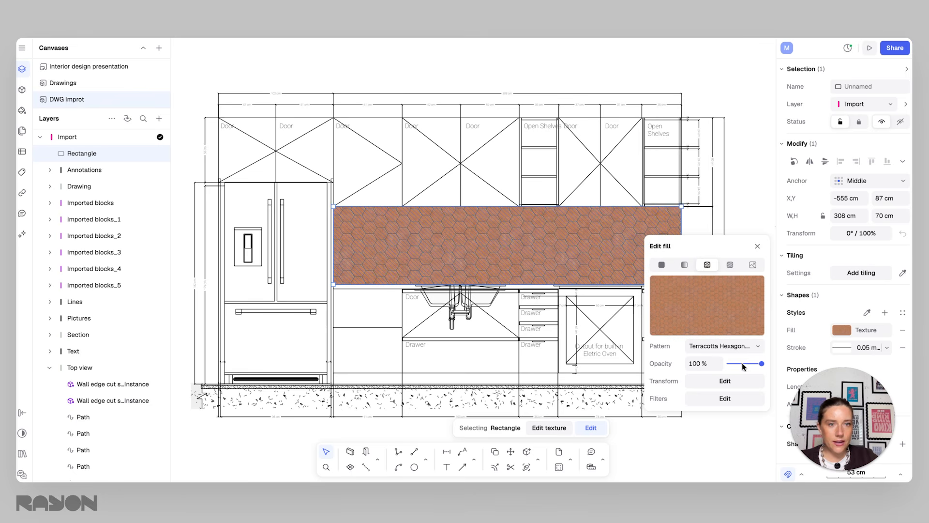
drag(744, 366, 753, 367)
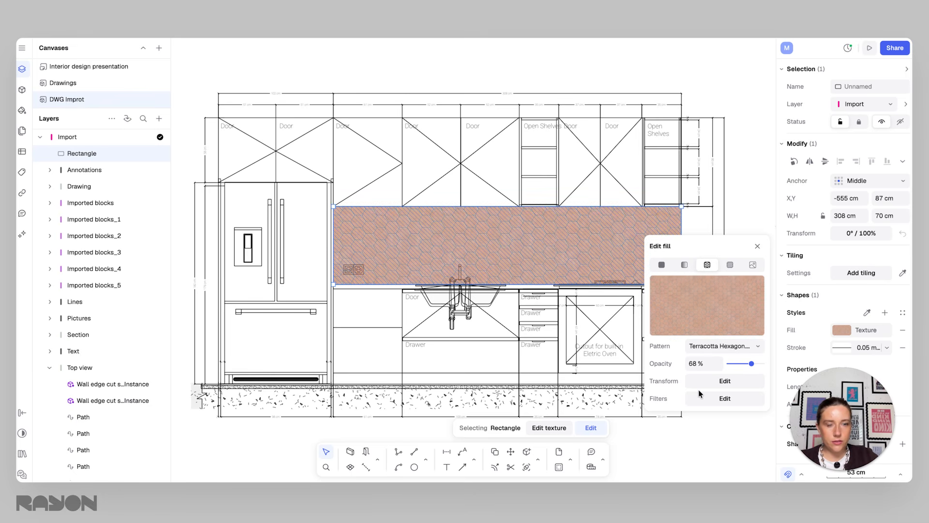
- Set the scale of the backsplash's terracotta texture to 0.5
click(732, 385)
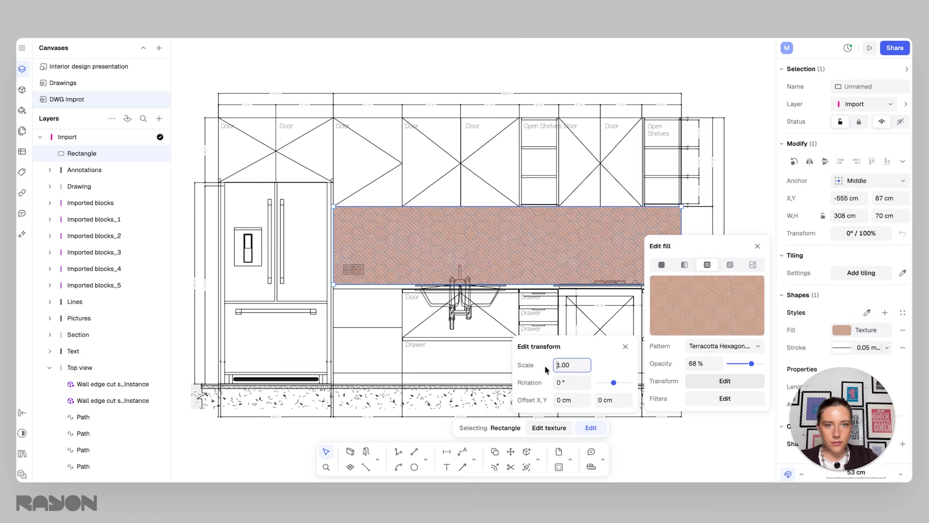
drag(587, 367, 552, 366)
key(BackSpace)
text(0.5)
key(Return)
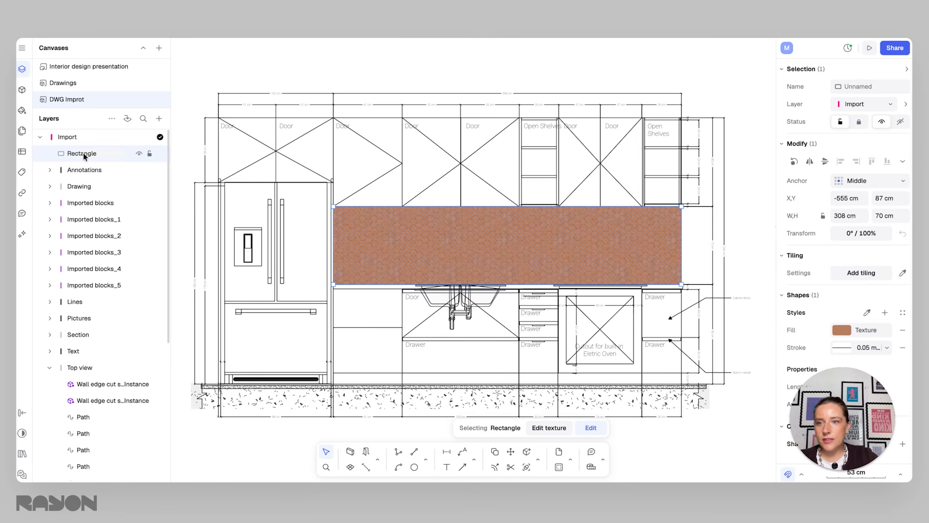
- Move the backsplash rectangle down the layer order to sit between Text and Top view, and deselect it
drag(85, 154, 78, 362)
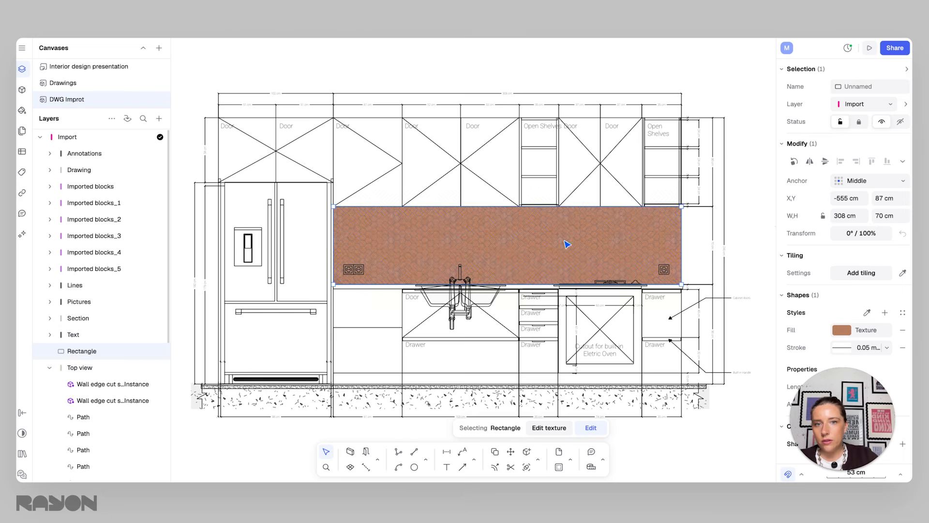
click(751, 209)
scroll(688, 249, down, 3)
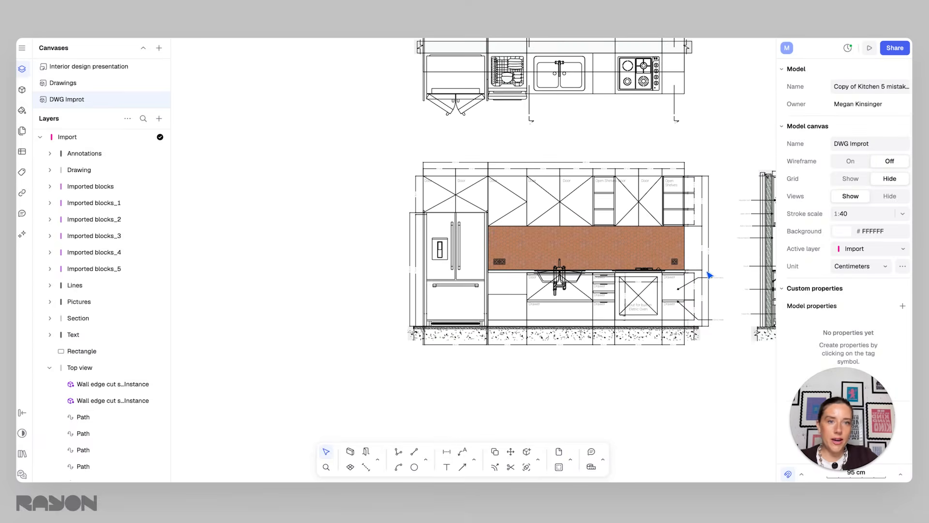
scroll(709, 275, up, 4)
scroll(625, 261, down, 3)
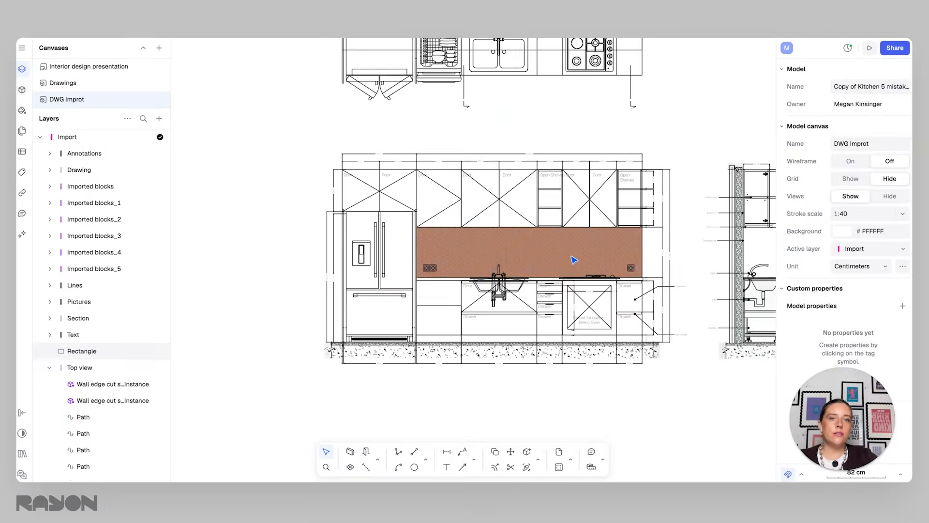
scroll(573, 259, up, 1)
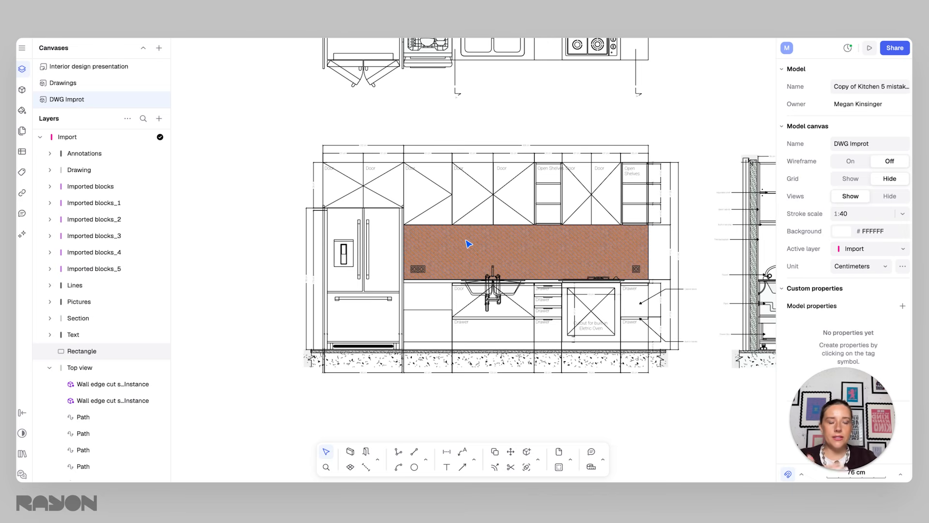
- Select the six upper cabinet door fills in the elevation and detach them from the shared Text - Fill style
click(432, 192)
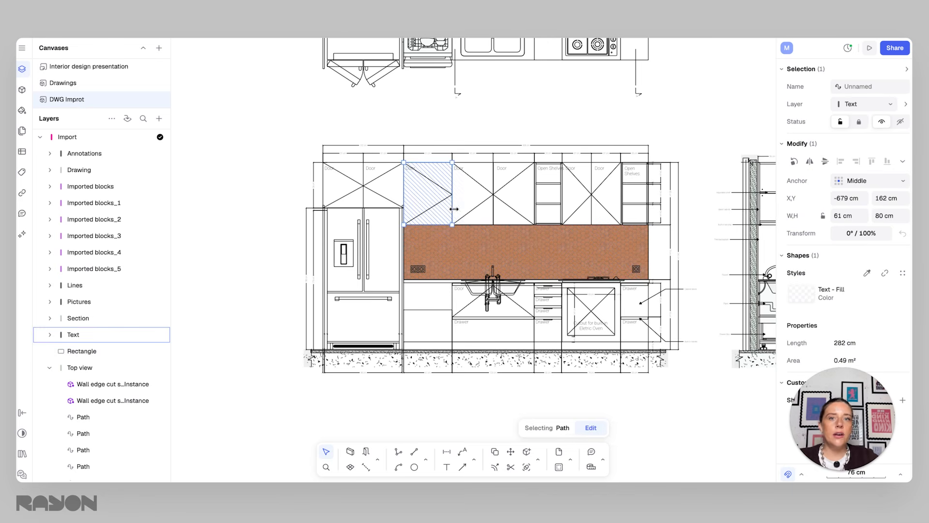
scroll(491, 215, up, 3)
shift+click(475, 189)
shift+click(535, 190)
shift+click(590, 197)
shift+click(633, 193)
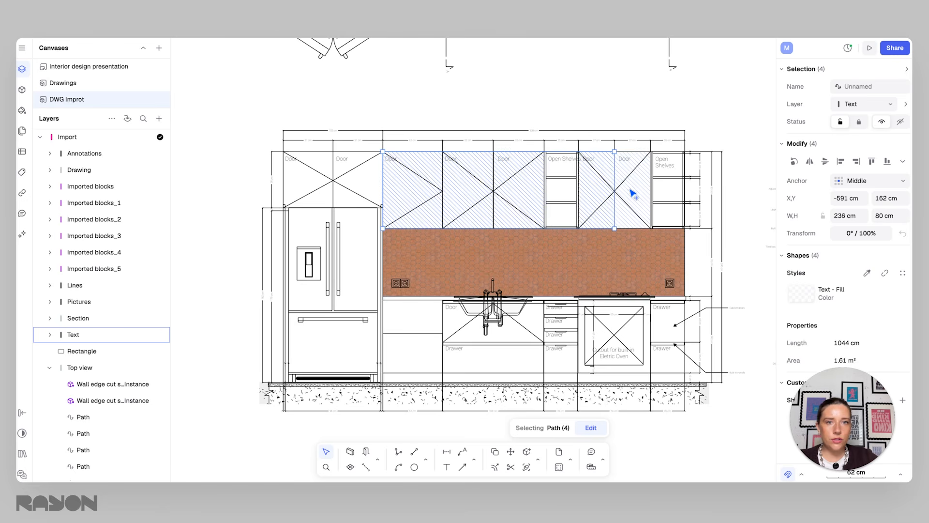
shift+click(347, 190)
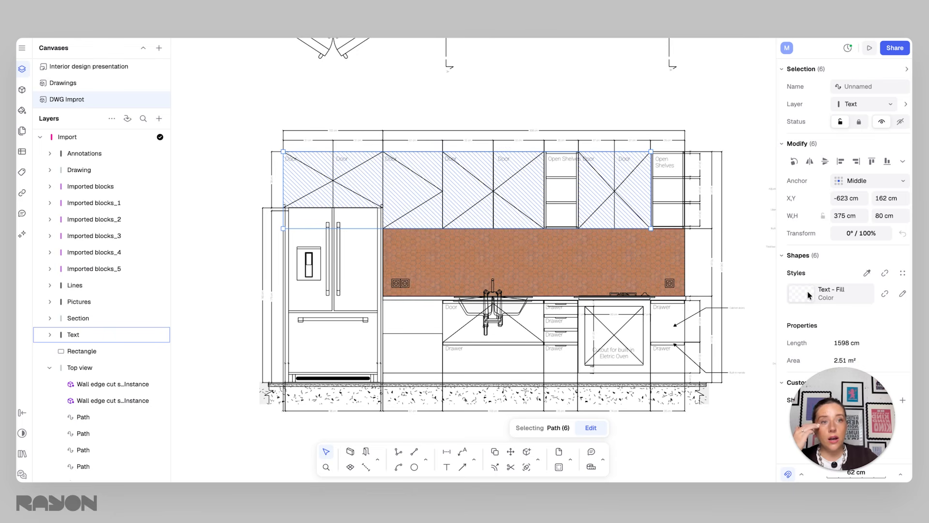
click(803, 294)
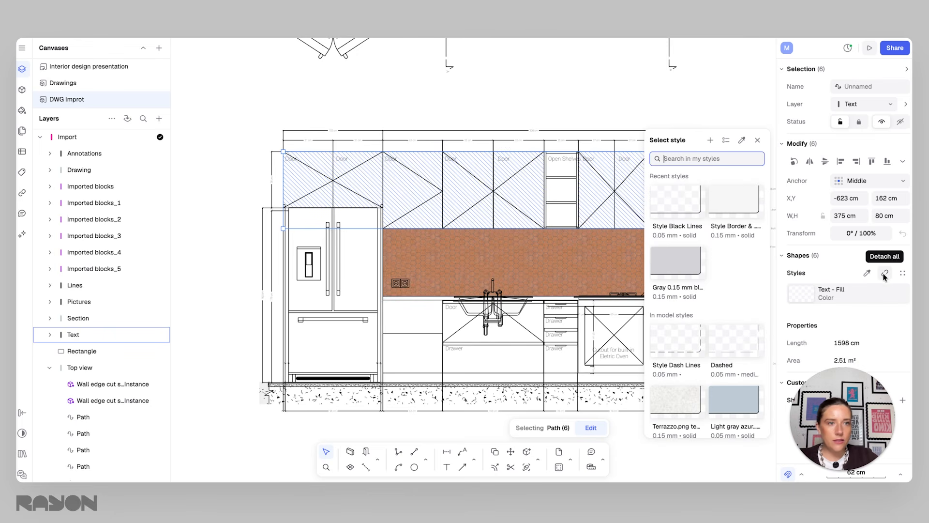
click(889, 271)
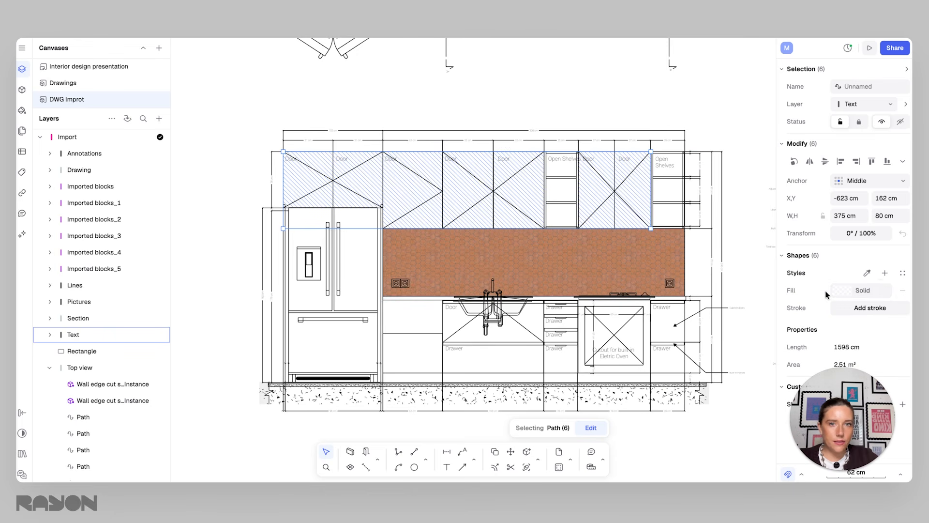
- Recolour the selected upper cabinet doors with a more opaque beige-grey solid fill and deselect them
click(841, 291)
drag(725, 266, 697, 272)
click(736, 260)
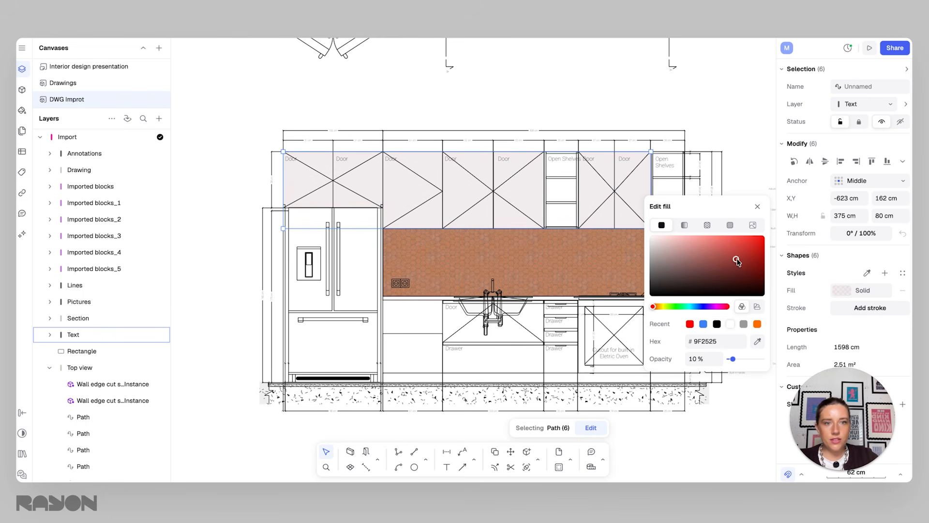
click(746, 359)
drag(740, 364, 739, 364)
click(682, 251)
click(661, 306)
mouse_move(690, 257)
mouse_down()
mouse_move(704, 249)
mouse_move(675, 260)
mouse_move(683, 267)
mouse_up()
click(713, 173)
click(727, 141)
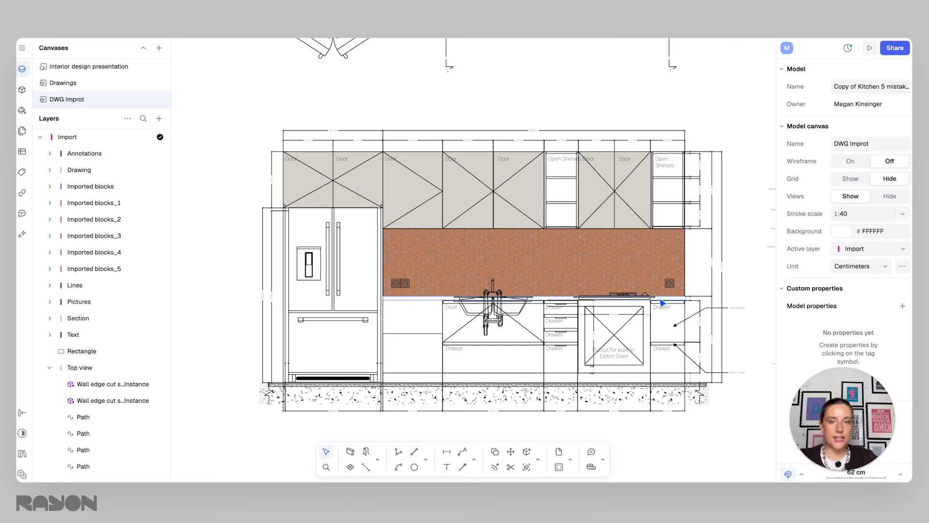
- Try an image fill on the backsplash rectangle and undo it to restore the terracotta texture
click(610, 288)
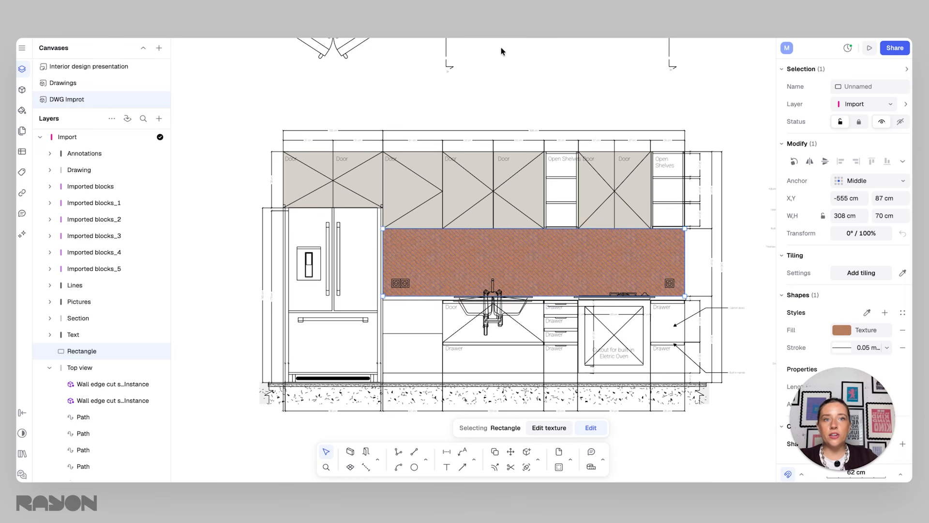
click(843, 331)
click(754, 265)
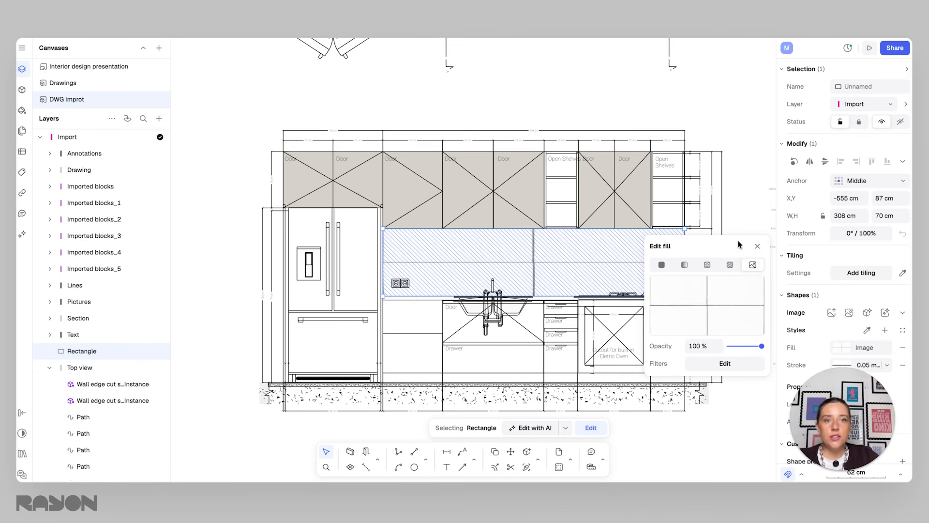
click(731, 214)
key(ctrl+z)
key(ctrl+z)
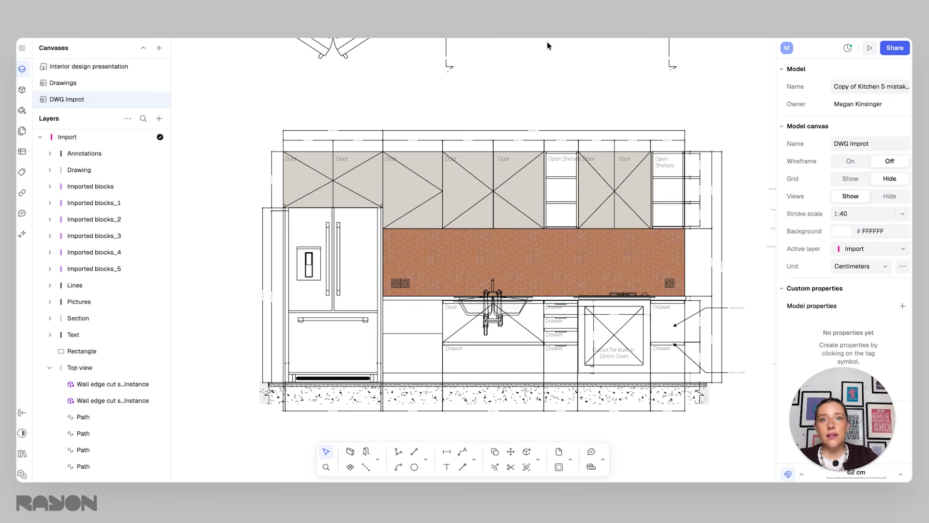
- Open the Rayon AI assistant beside the imported kitchen drawings
click(23, 234)
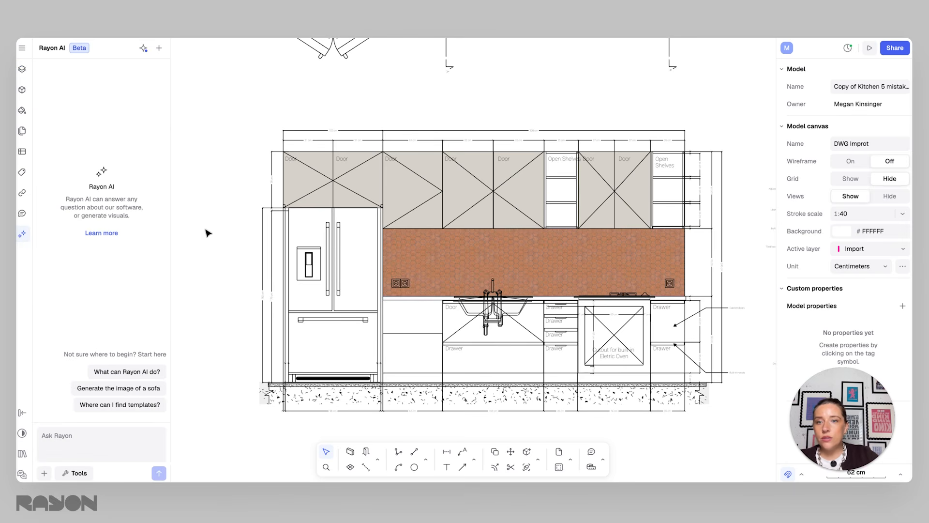
scroll(484, 242, down, 5)
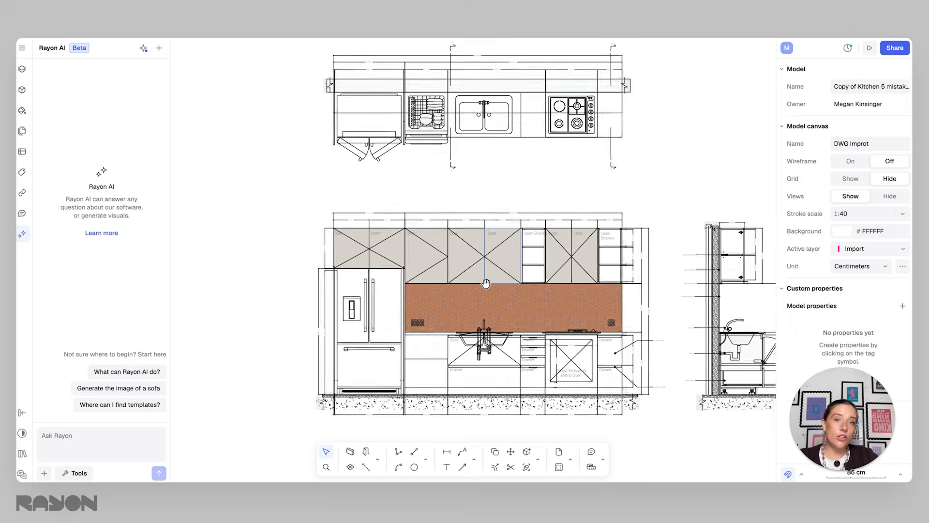
scroll(485, 283, down, 2)
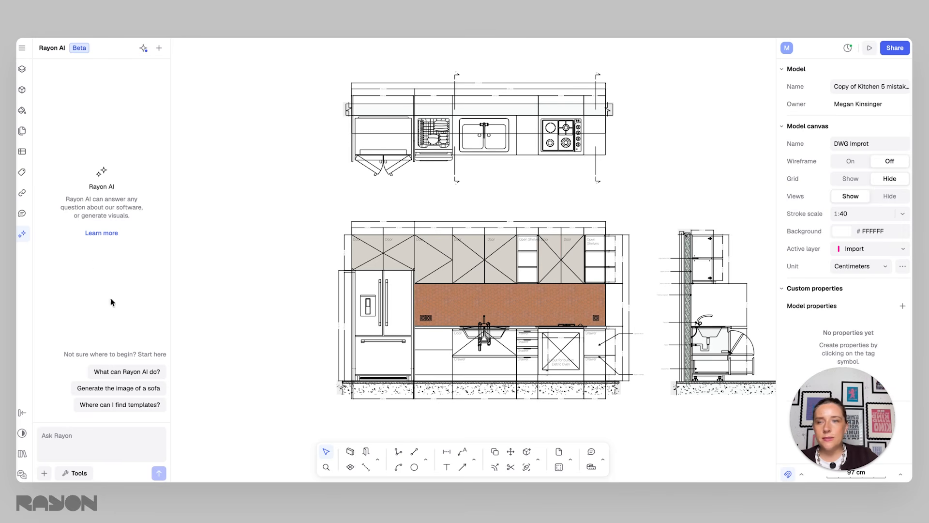
- Switch to the Drawings canvas and bring the styled Kitchen: Elevation drawing into close view
click(23, 70)
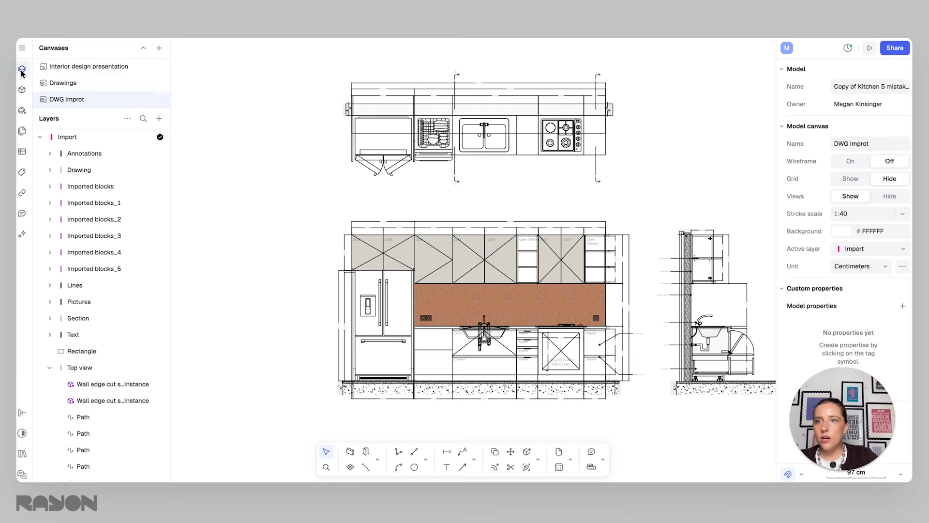
click(63, 83)
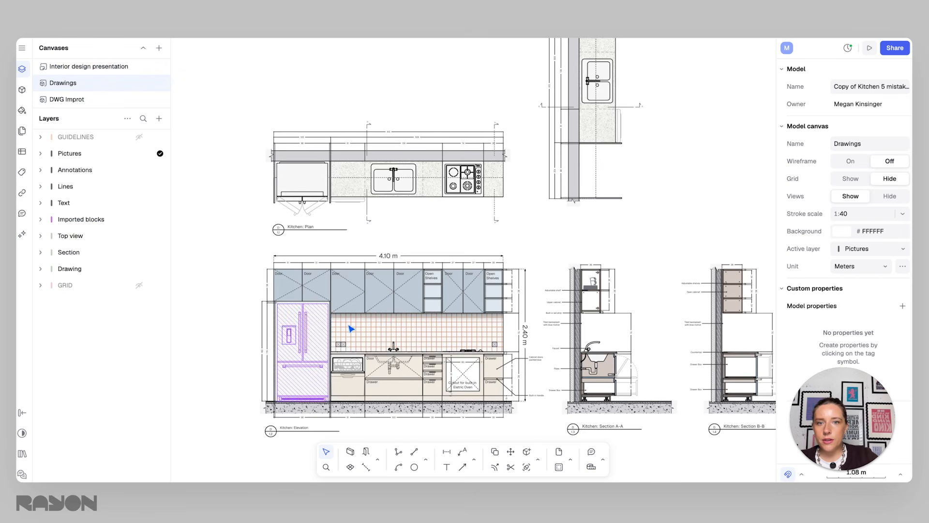
scroll(338, 271, down, 5)
scroll(339, 271, left, 3)
ctrl+scroll(464, 216, up, 5)
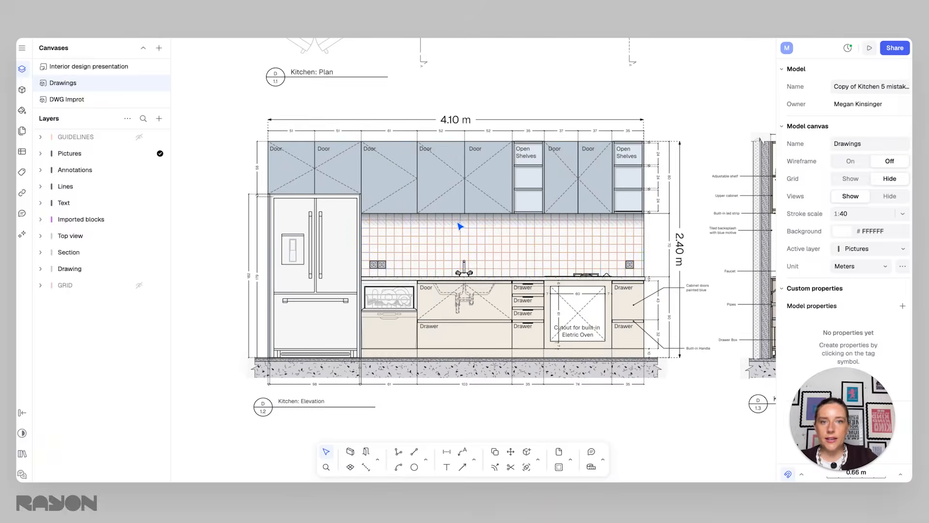
- Open the Rayon AI assistant and attach a canvas screenshot framing the whole Kitchen: Elevation drawing with its dimensions
click(20, 238)
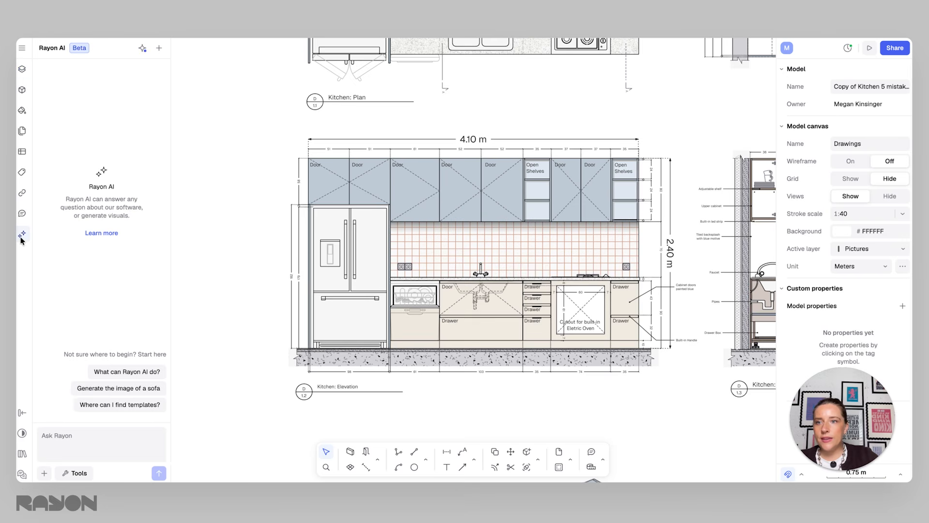
click(45, 474)
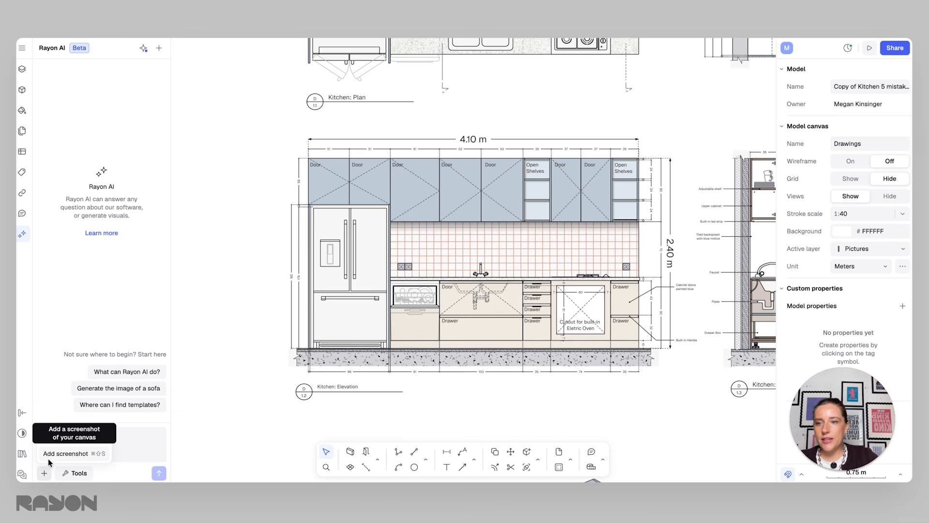
click(63, 454)
click(276, 123)
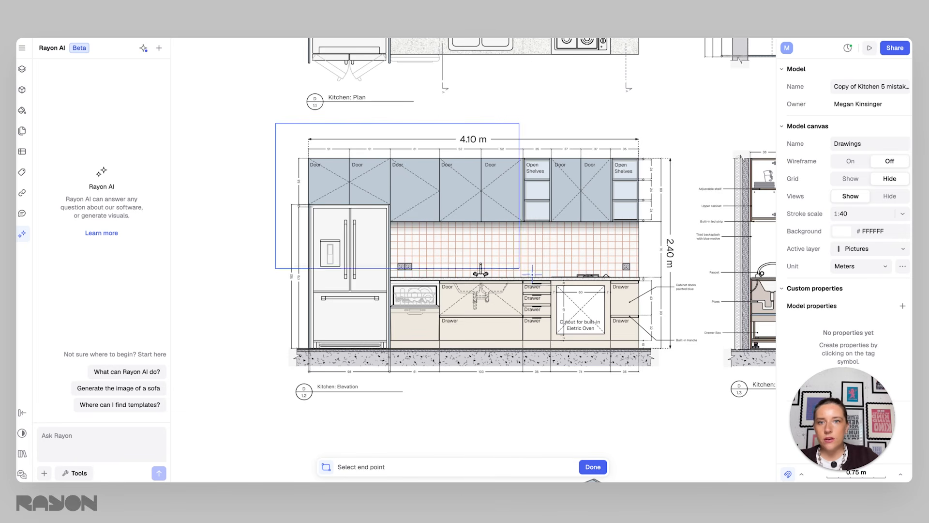
click(700, 379)
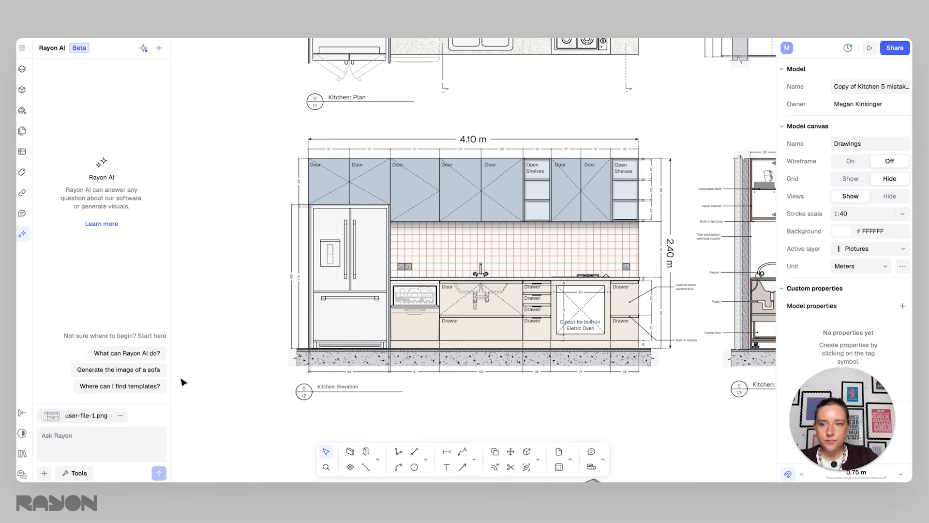
- Submit the attached elevation screenshot to the AI with the Generate axonometry workflow
click(79, 474)
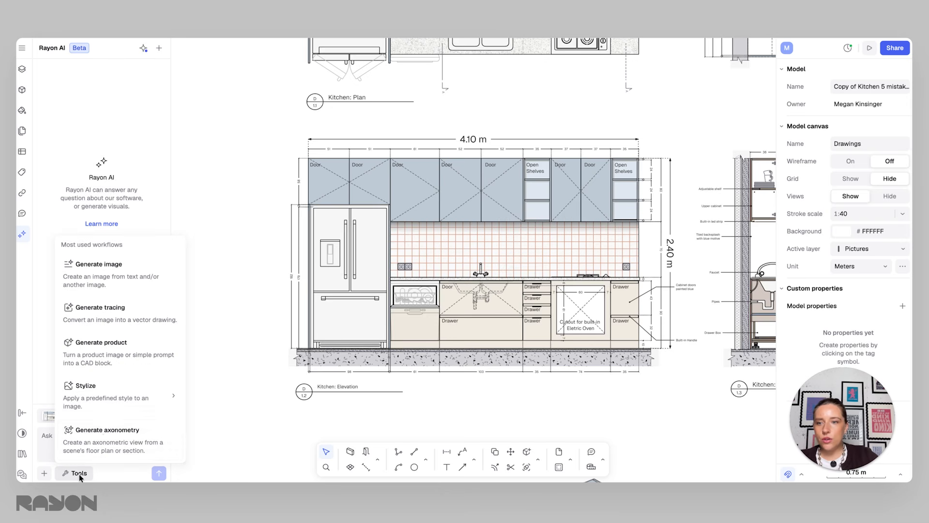
click(114, 442)
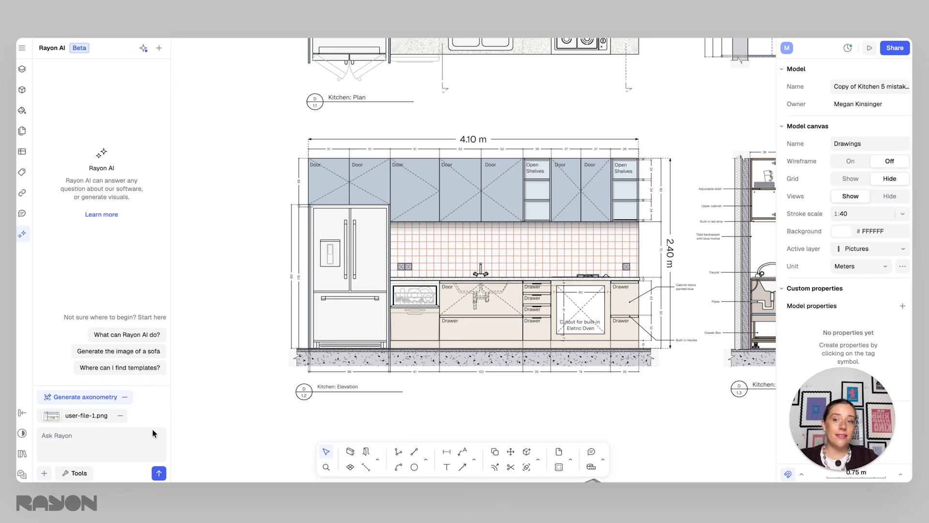
click(165, 473)
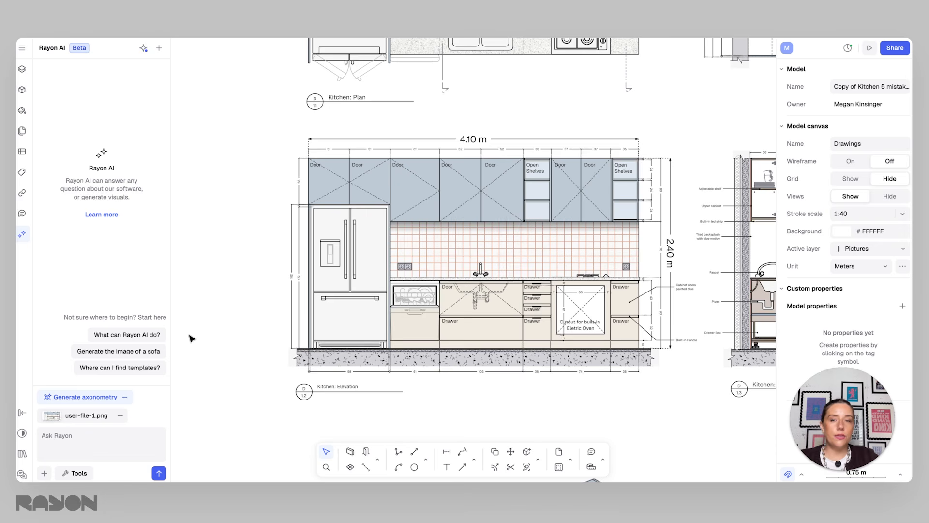
click(159, 473)
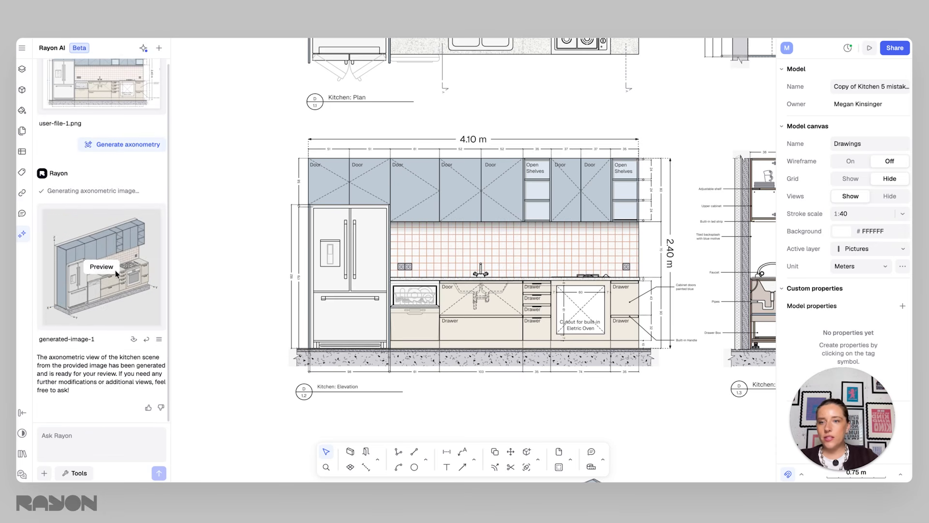
- Preview the generated axonometric image, insert it into the canvas and place it beside the refrigerator end of the kitchen elevation
click(107, 269)
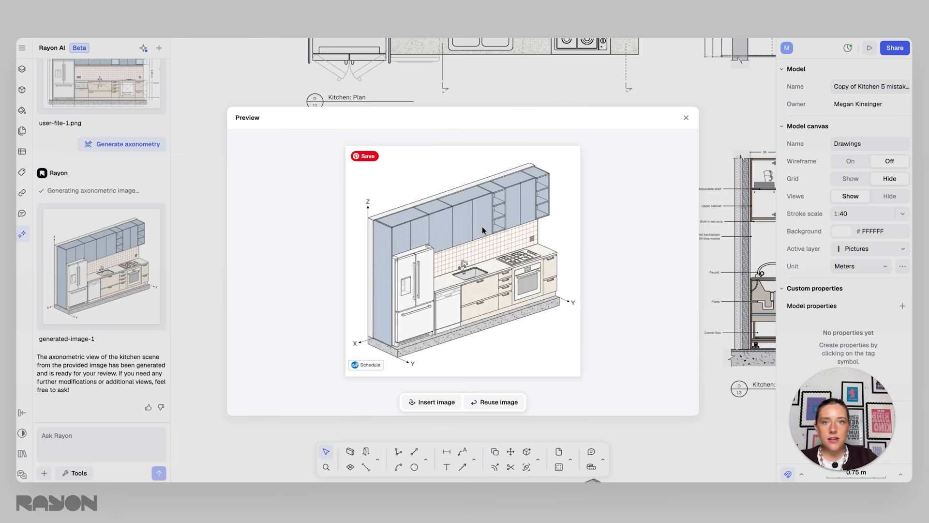
click(436, 402)
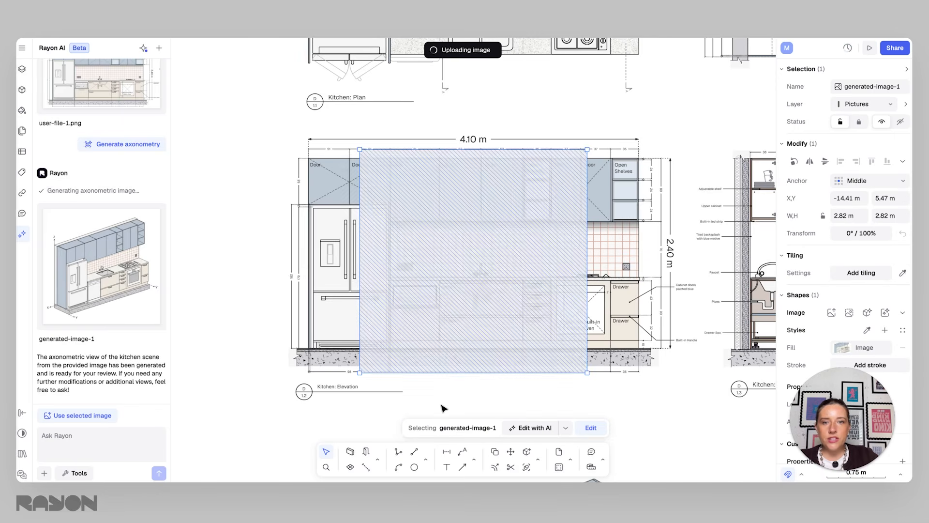
middle_drag(370, 248, 706, 258)
drag(706, 258, 371, 257)
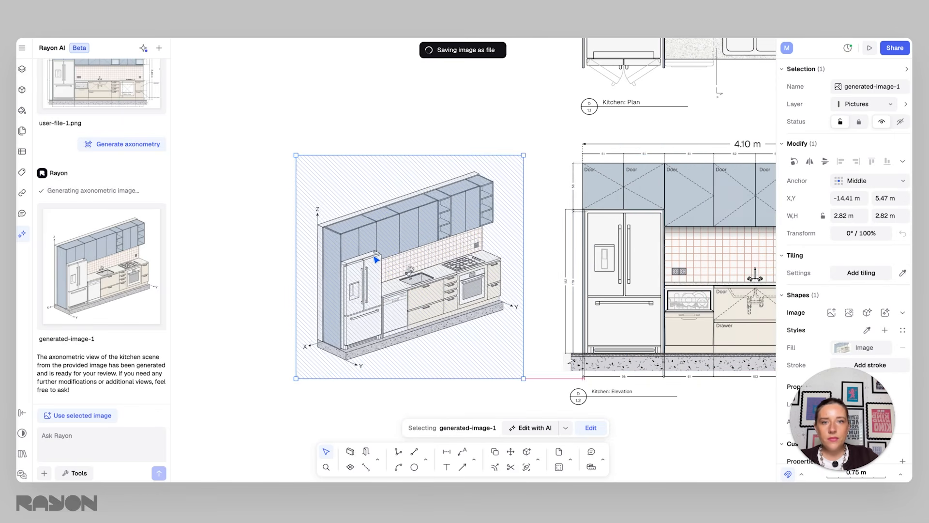
- Examine the inserted axonometric image alongside the kitchen plan and elevation, including its cabinets, backsplash and appliances
middle_drag(495, 271, 394, 302)
ctrl+scroll(467, 274, down, 3)
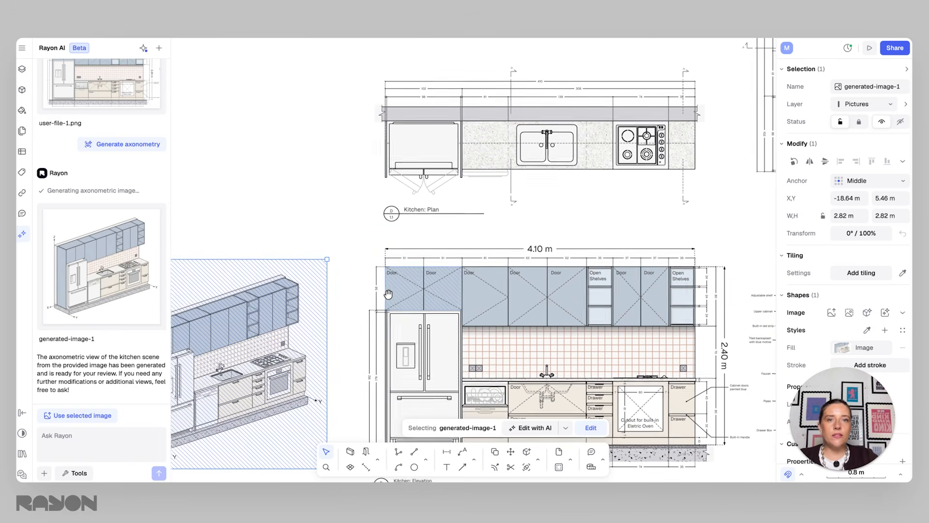
scroll(448, 269, down, 3)
scroll(448, 268, left, 2)
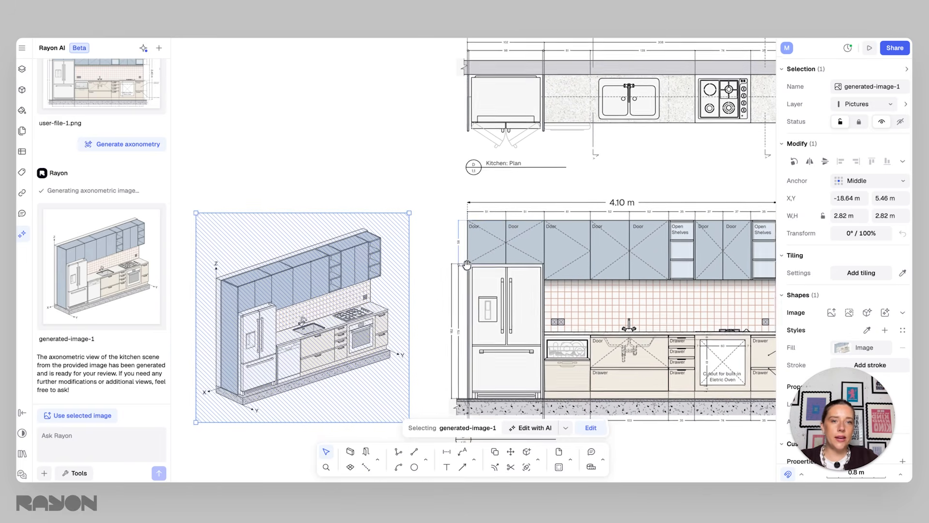
scroll(449, 247, left, 4)
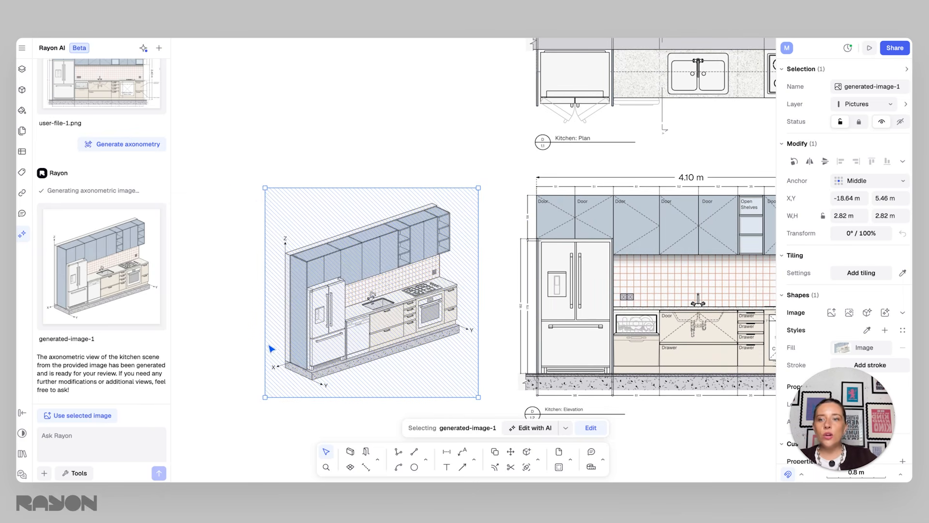
ctrl+scroll(303, 353, up, 3)
ctrl+scroll(310, 353, down, 2)
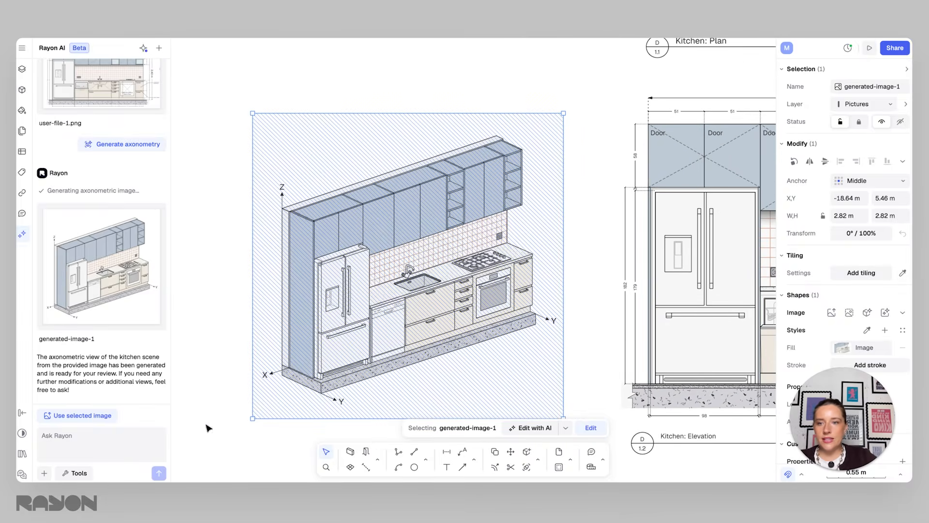
click(76, 475)
mouse_move(97, 392)
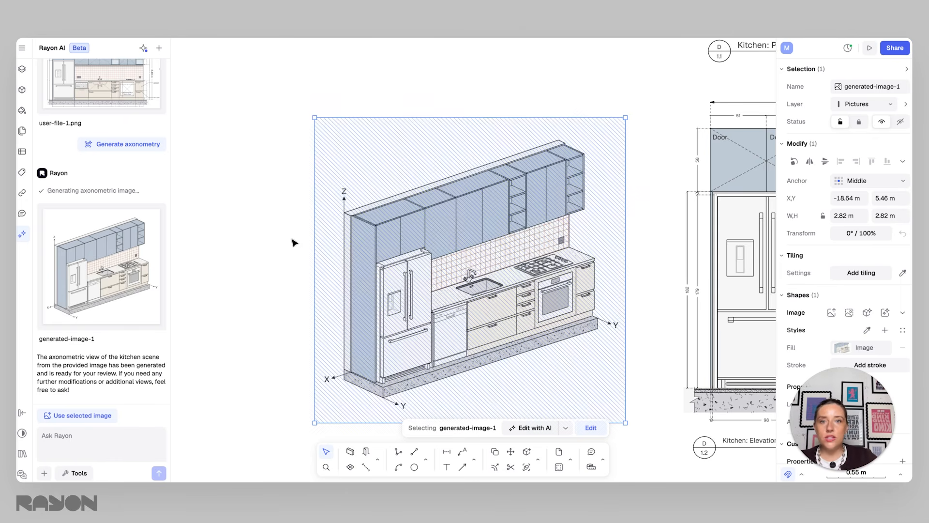
middle_drag(371, 261, 415, 260)
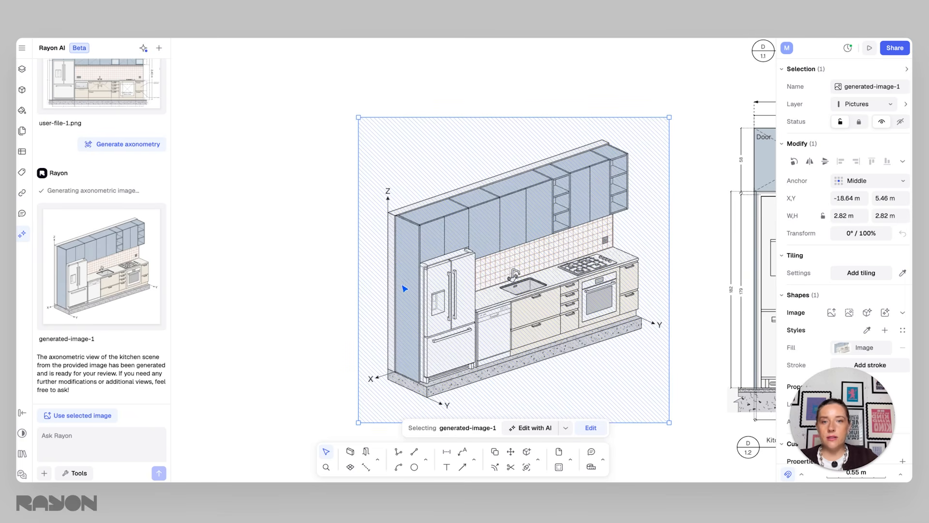
- Submit the selected axonometric image to the AI with the Stylize workflow's Render style
click(75, 473)
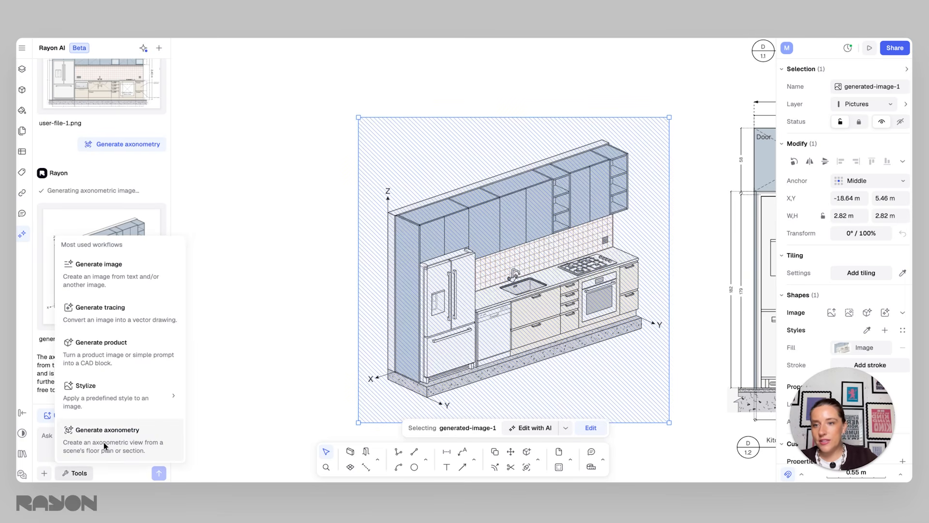
mouse_move(110, 409)
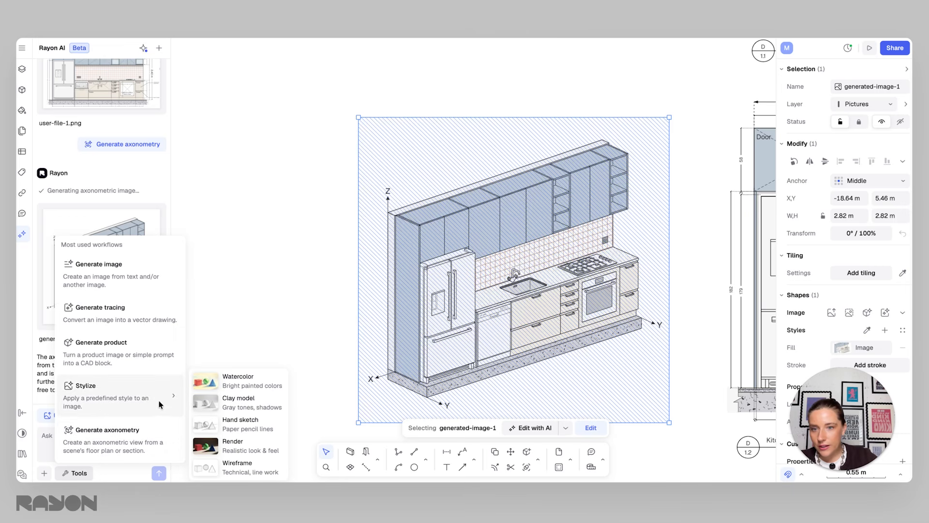
click(251, 450)
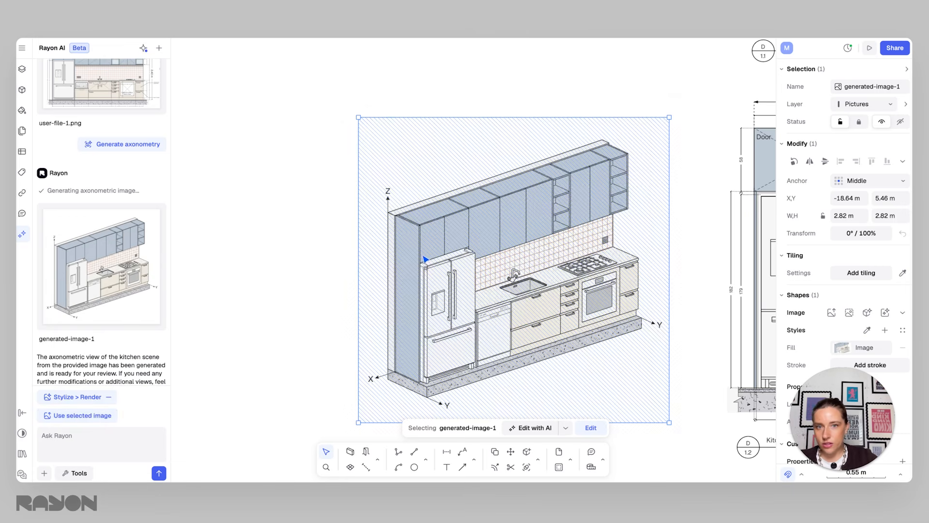
click(81, 414)
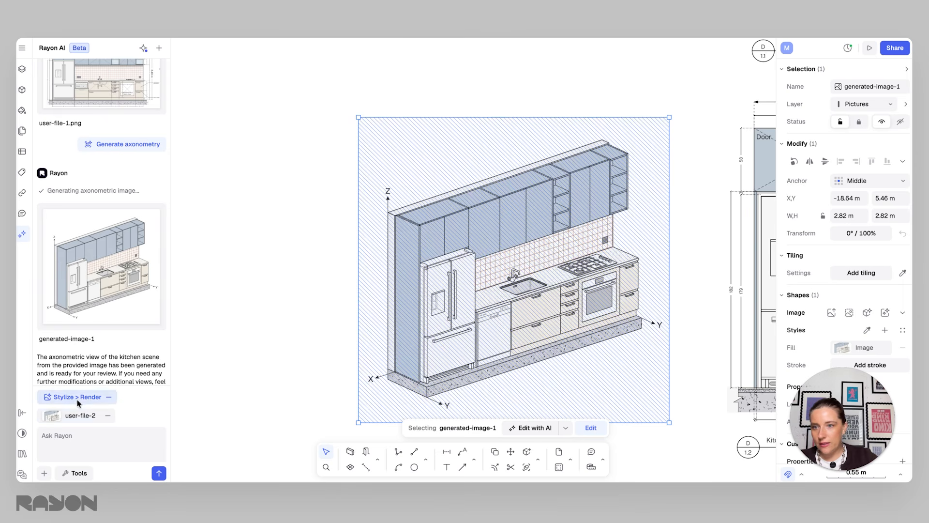
click(158, 473)
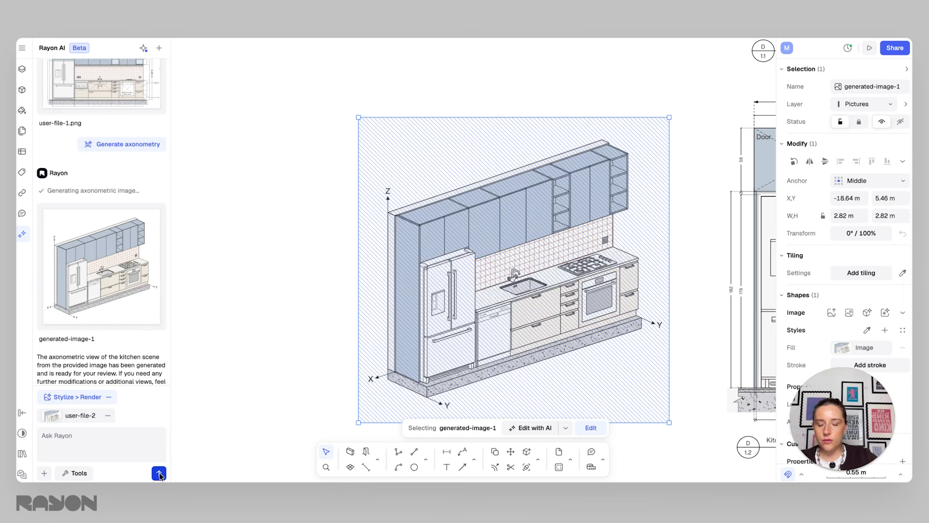
- Preview the generated realistic render, insert it into the canvas and move it beside the axonometric image
middle_drag(321, 322, 390, 320)
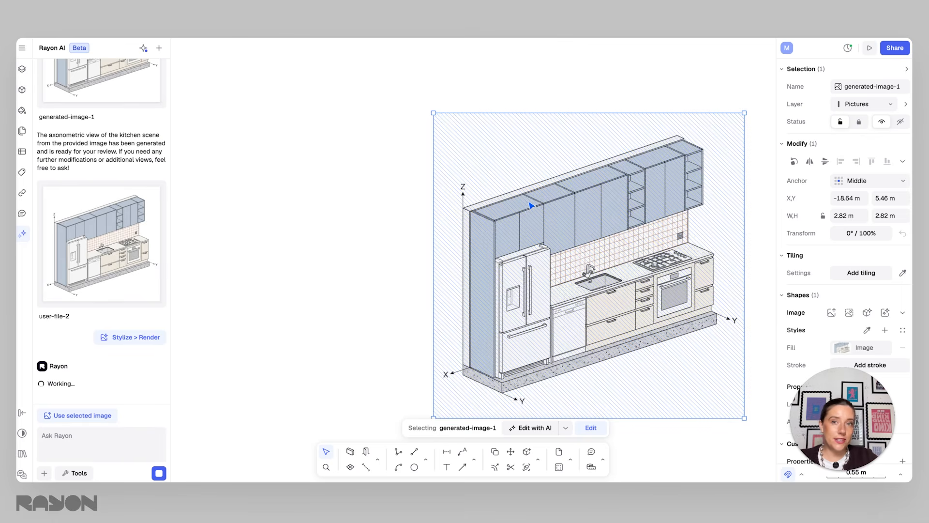
mouse_move(114, 274)
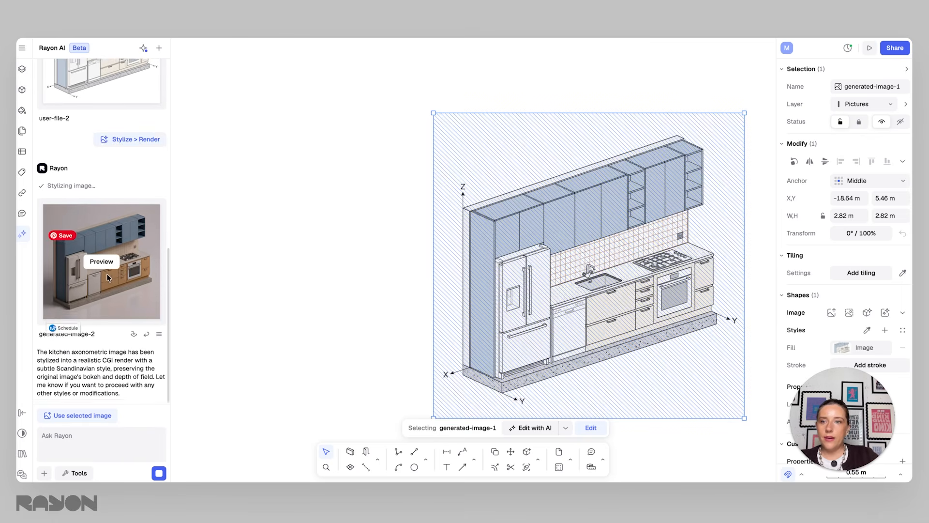
click(101, 242)
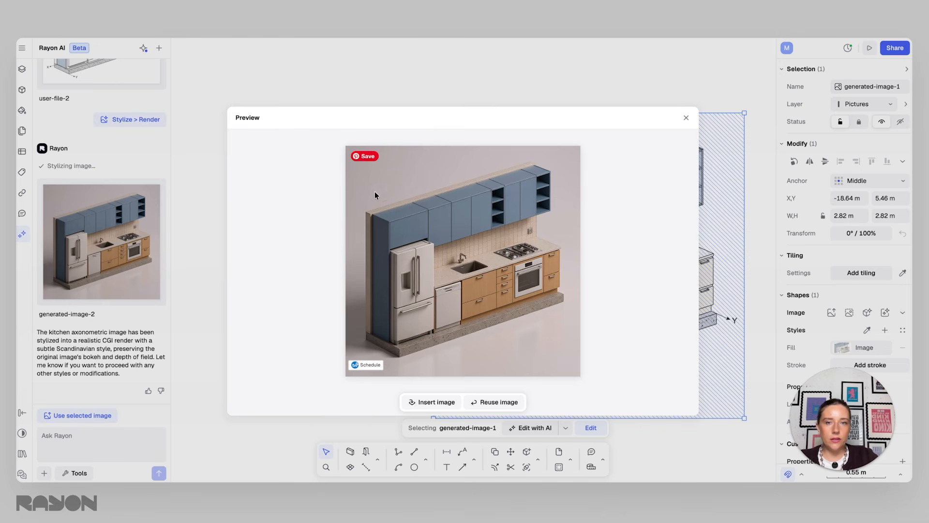
click(432, 401)
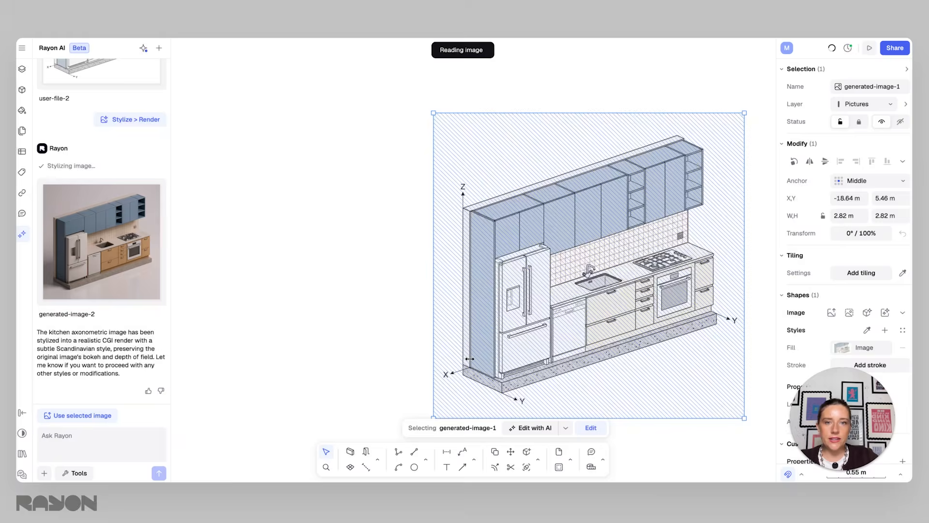
click(360, 301)
drag(359, 301, 342, 309)
- Enlarge the render image to about 2.43 m square, align it against the edge of the axonometric image and deselect it
middle_drag(423, 280, 513, 271)
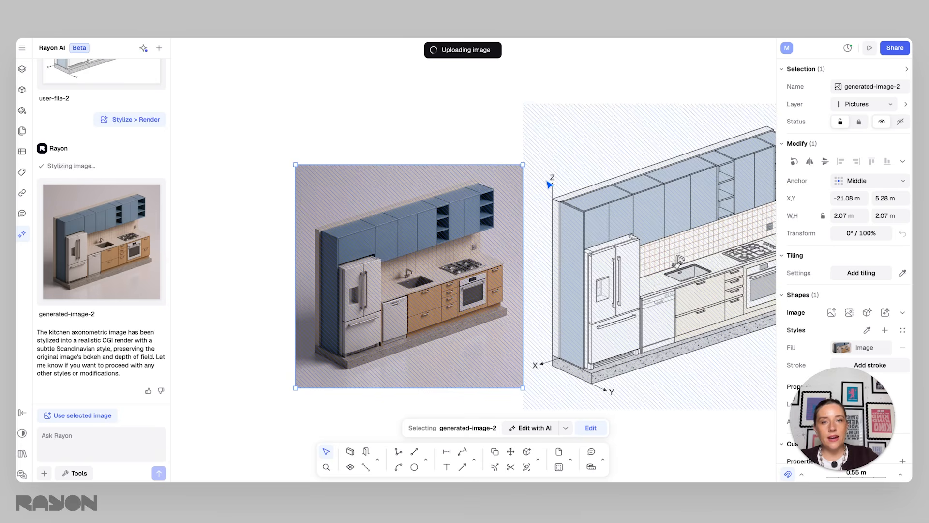
drag(525, 164, 563, 125)
drag(521, 188, 481, 201)
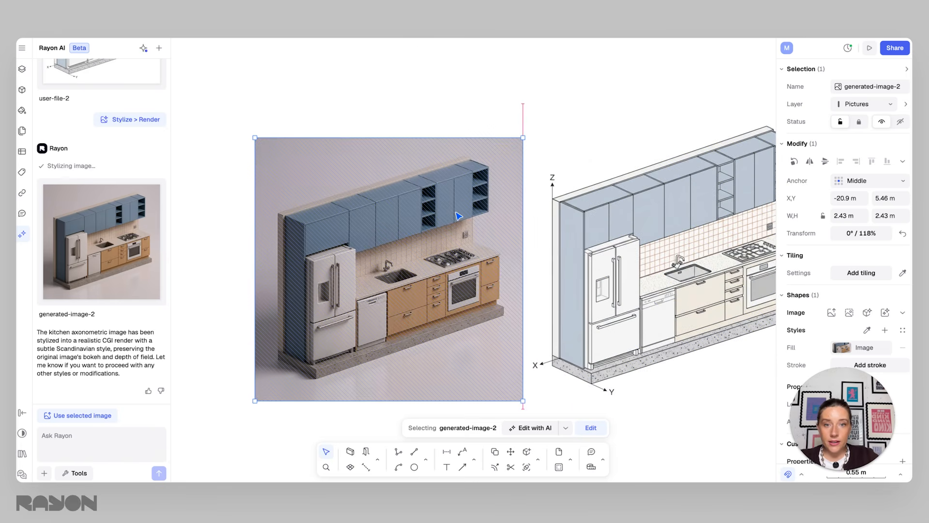
click(509, 118)
- Switch to the Interior design presentation canvas and bring all six pages into view
middle_drag(740, 185, 291, 229)
middle_drag(532, 211, 325, 247)
scroll(454, 213, down, 5)
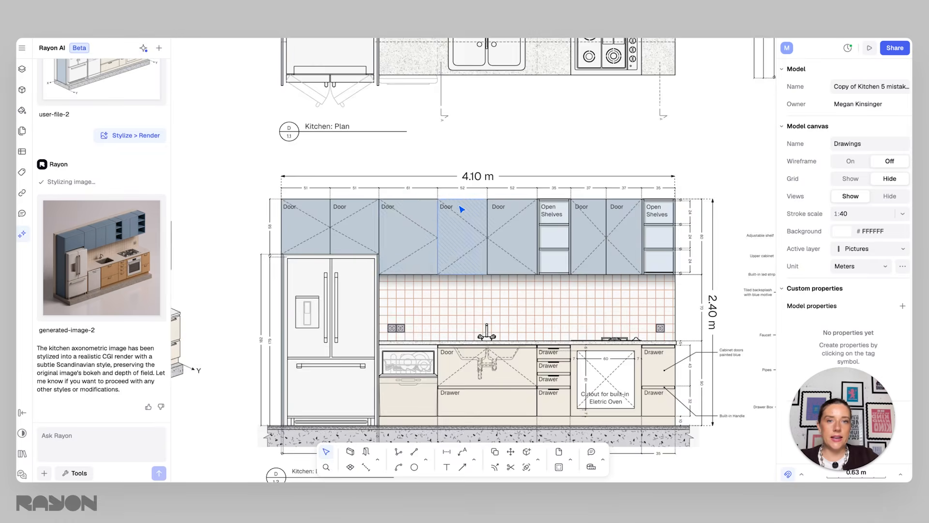
middle_drag(452, 210, 427, 325)
click(22, 69)
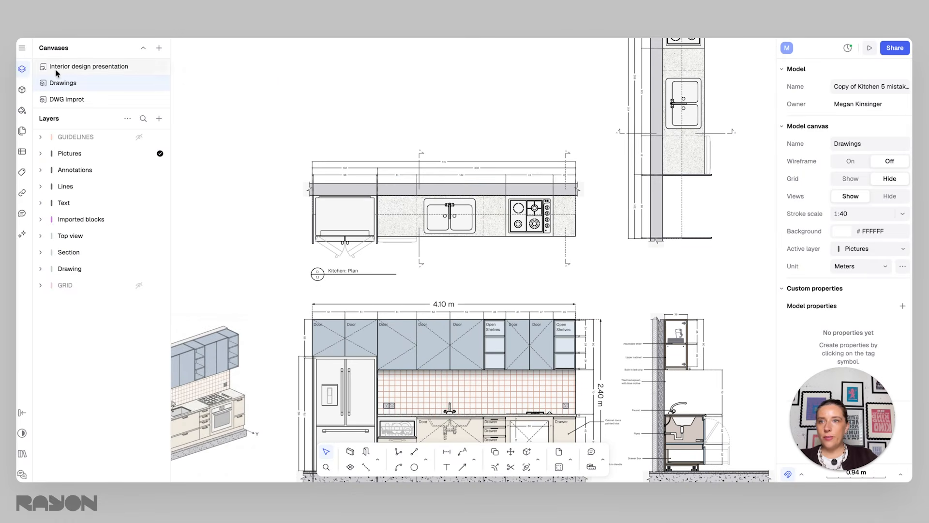
click(73, 68)
middle_drag(230, 143, 222, 263)
scroll(329, 239, down, 5)
scroll(388, 243, down, 8)
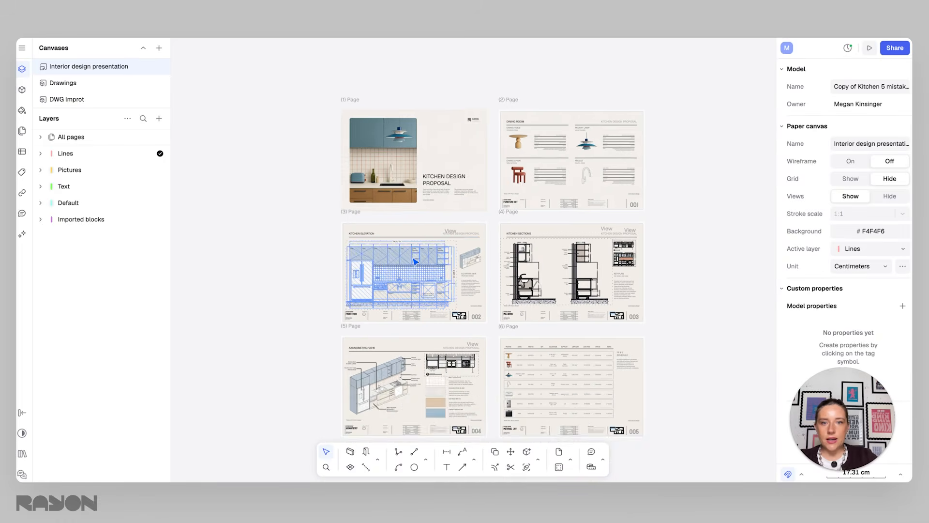
- Examine the presentation's cover, Dining Room, Kitchen Elevation and Kitchen Sections pages up close
middle_drag(439, 240, 442, 287)
scroll(412, 233, up, 5)
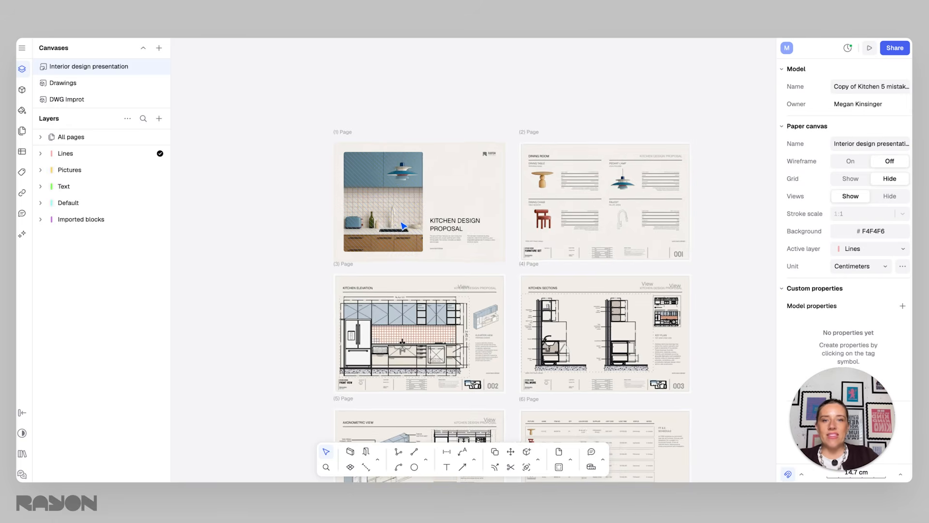
middle_drag(452, 231, 376, 270)
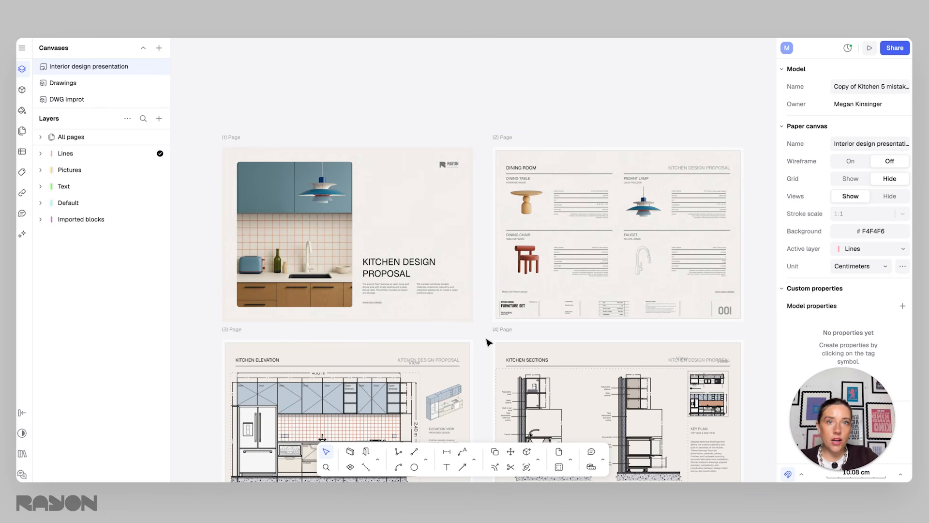
scroll(492, 322, down, 2)
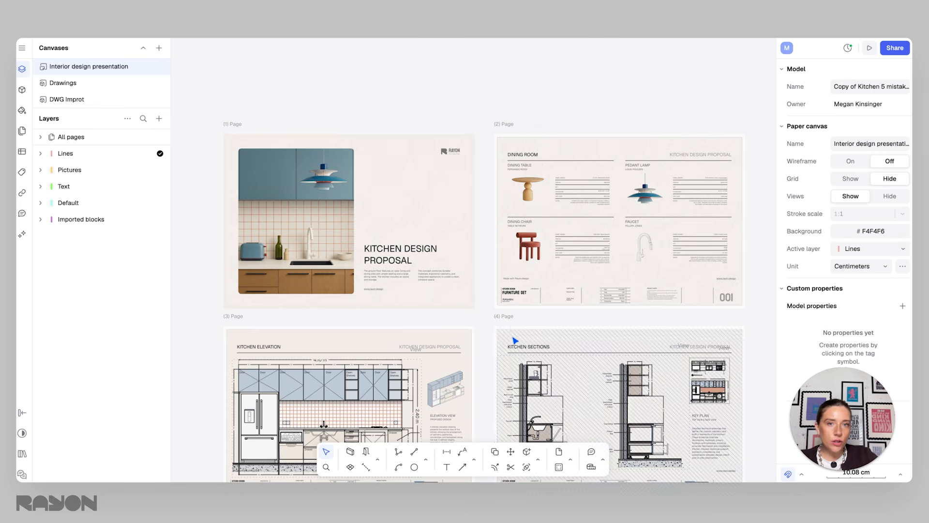
scroll(491, 318, down, 1)
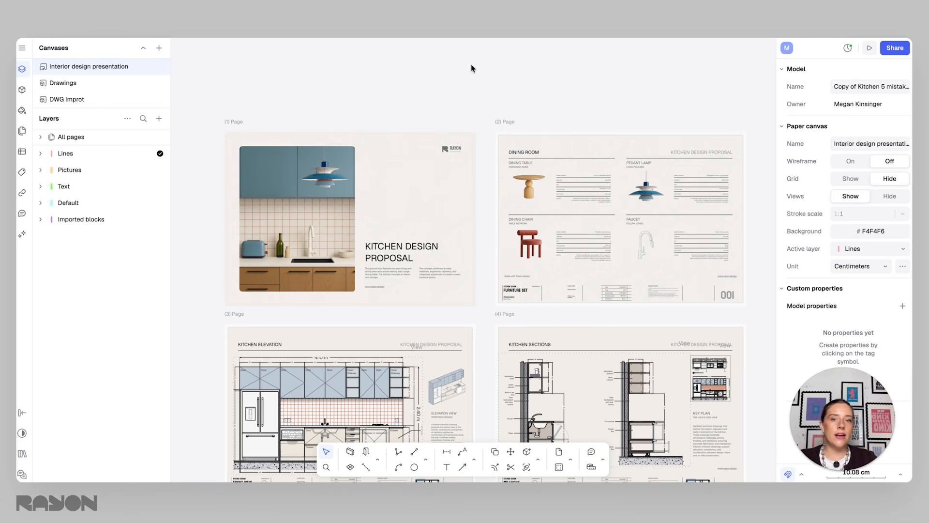
scroll(513, 264, down, 5)
middle_drag(513, 263, 515, 321)
middle_drag(531, 367, 546, 312)
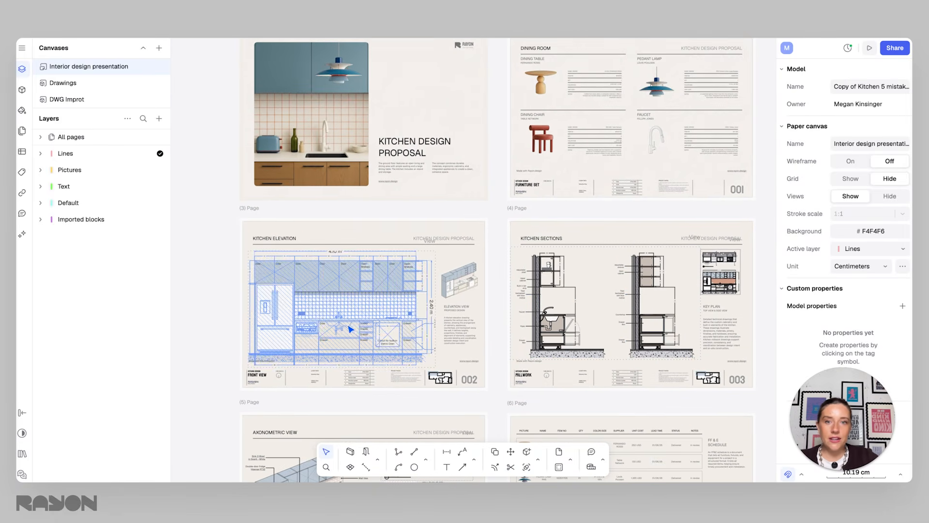
middle_drag(500, 339, 494, 321)
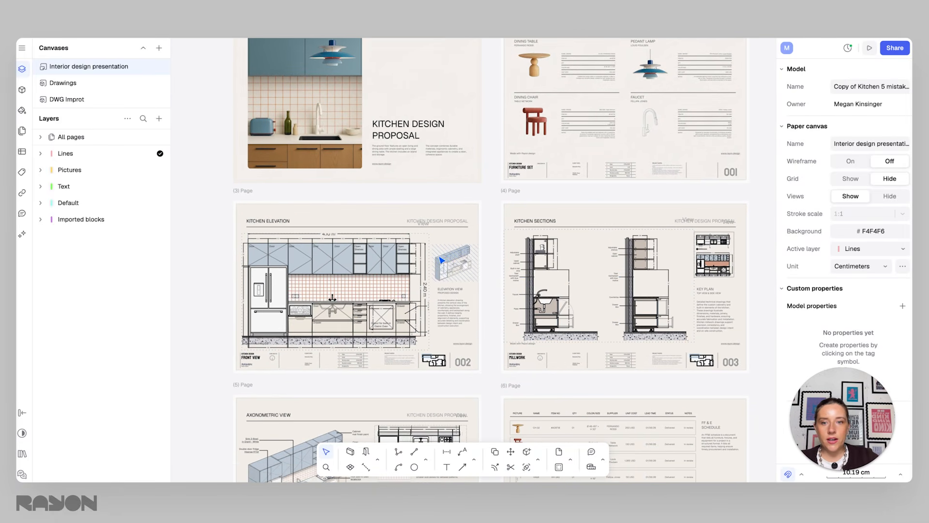
- Examine the Axonometric View and FF&E Schedule pages, ending on an overview of the whole presentation
scroll(446, 259, down, 3)
middle_drag(536, 313, 571, 196)
middle_drag(535, 250, 493, 264)
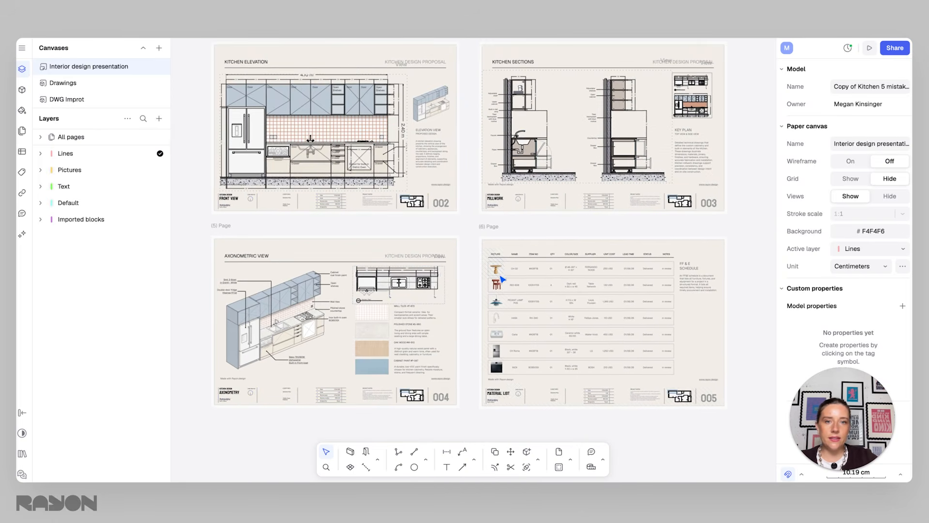
scroll(552, 327, up, 3)
scroll(557, 345, down, 5)
scroll(557, 312, up, 1)
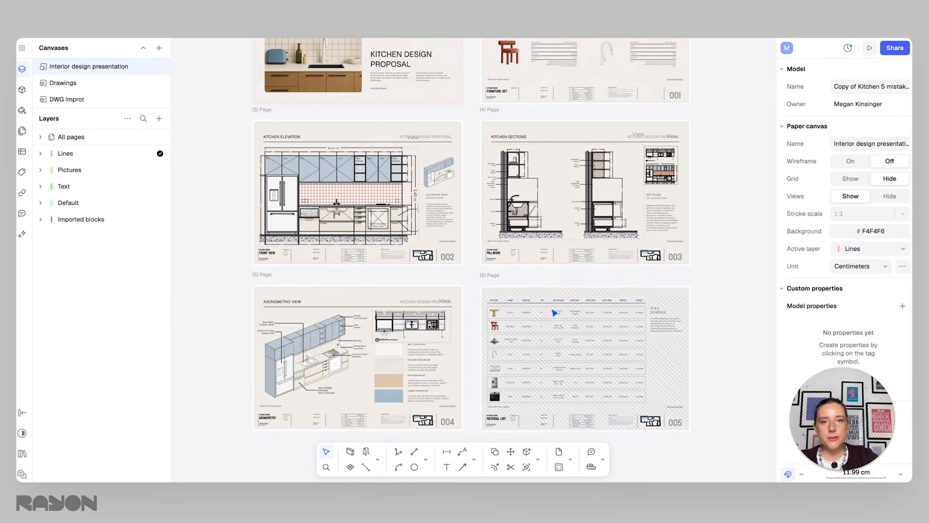
scroll(552, 300, down, 4)
middle_drag(525, 248, 515, 265)
scroll(506, 299, down, 1)
scroll(512, 258, up, 2)
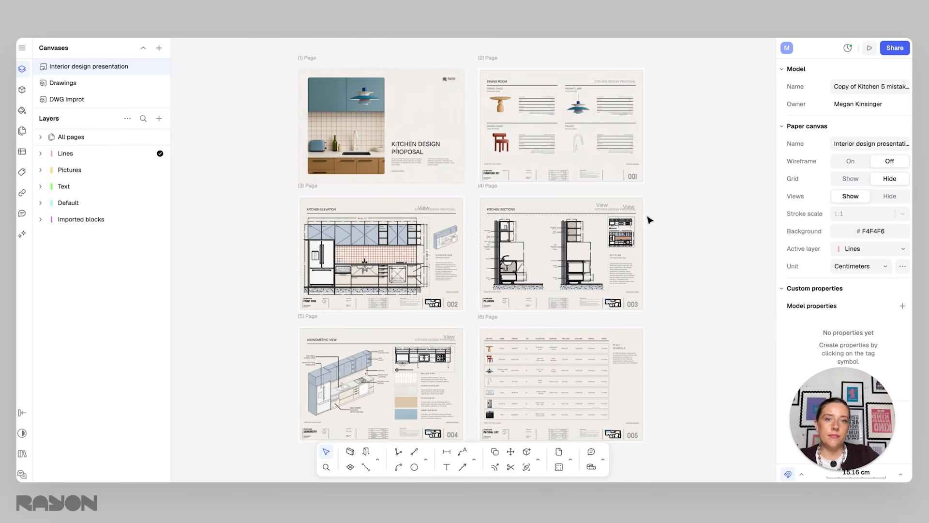